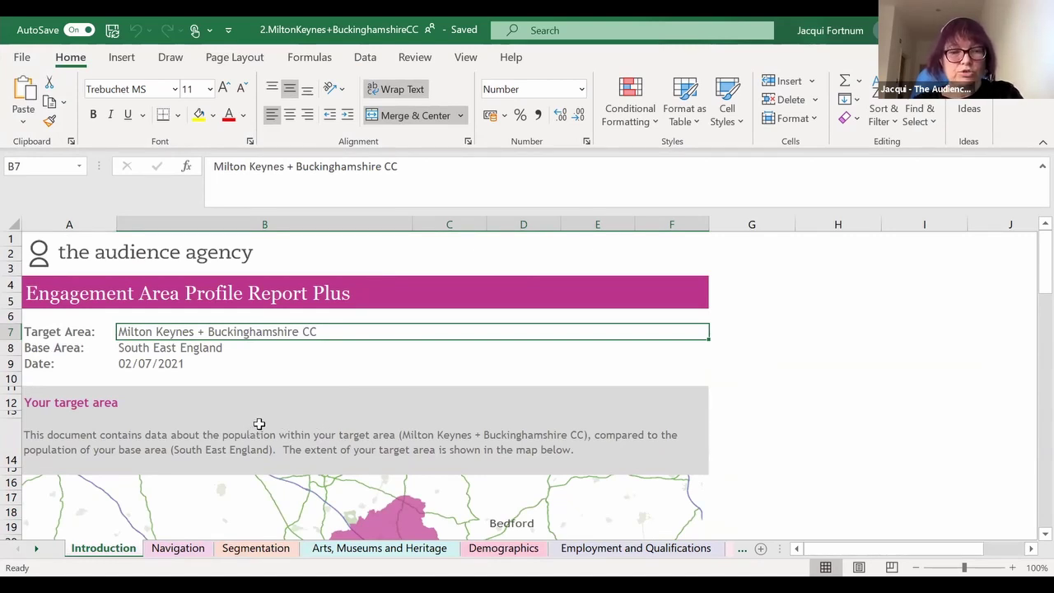
- Review the Introduction sheet's target area map and the Data by ward section with its ward map
{"action": "scroll", "coordinate": [259, 432], "scroll_direction": "down", "scroll_amount": 2}
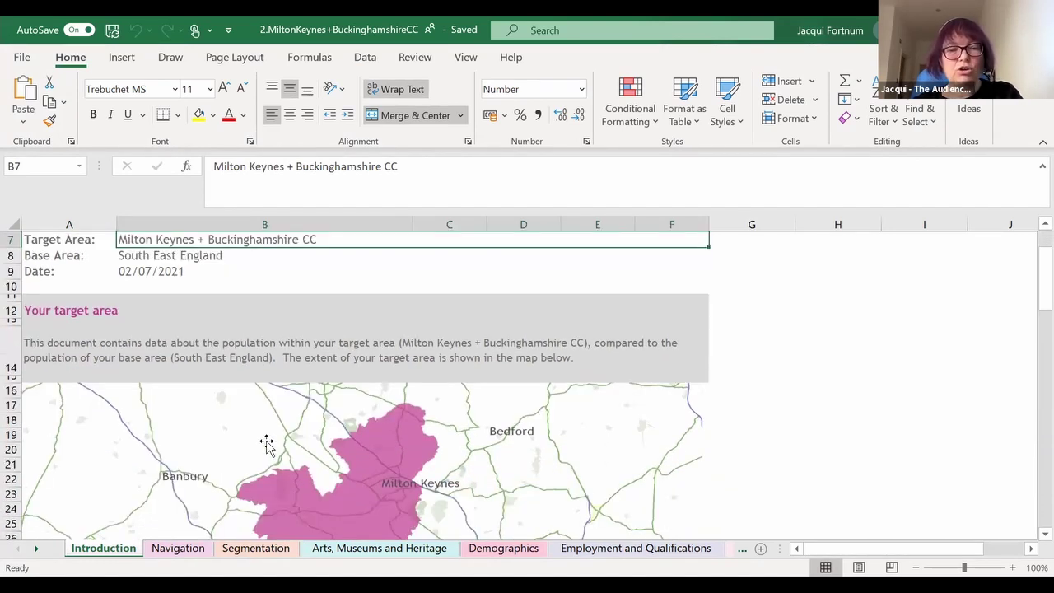
{"action": "scroll", "coordinate": [332, 421], "scroll_direction": "down", "scroll_amount": 1}
{"action": "scroll", "coordinate": [348, 427], "scroll_direction": "down", "scroll_amount": 5}
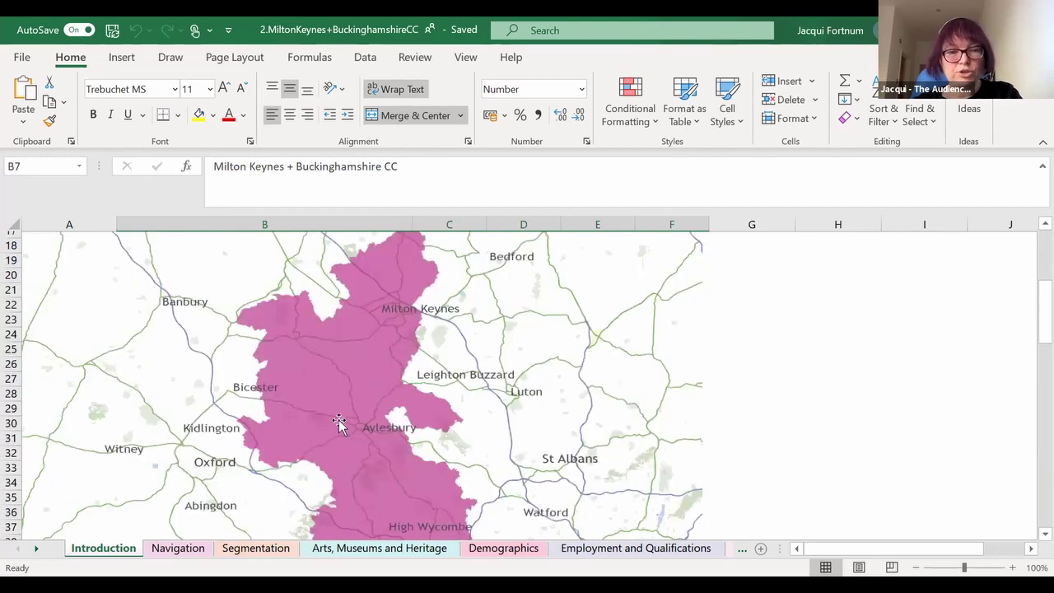
{"action": "scroll", "coordinate": [253, 431], "scroll_direction": "down", "scroll_amount": 1}
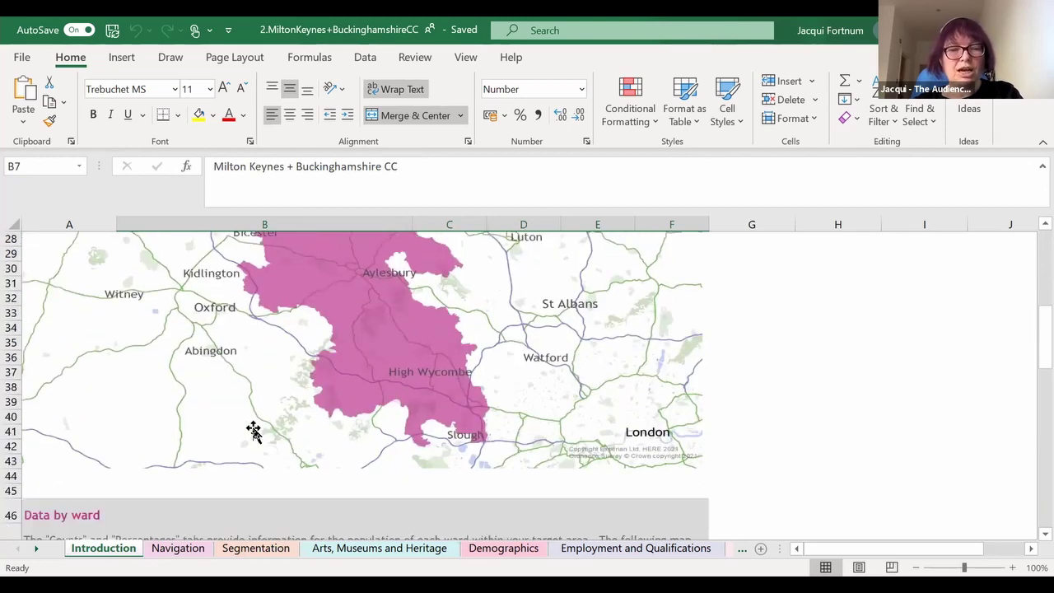
{"action": "scroll", "coordinate": [355, 420], "scroll_direction": "down", "scroll_amount": 5}
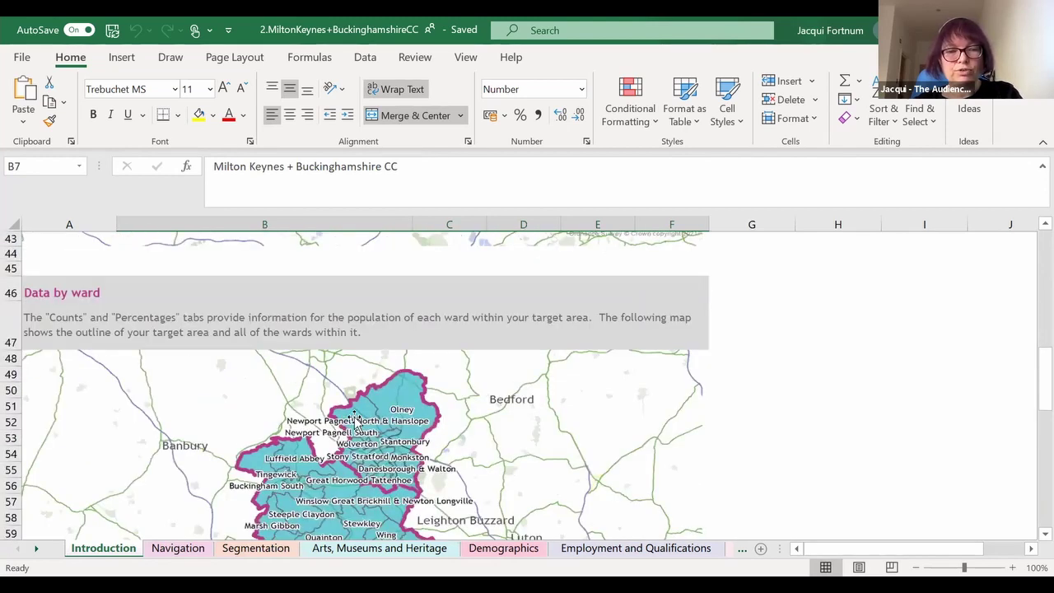
{"action": "scroll", "coordinate": [293, 333], "scroll_direction": "down", "scroll_amount": 2}
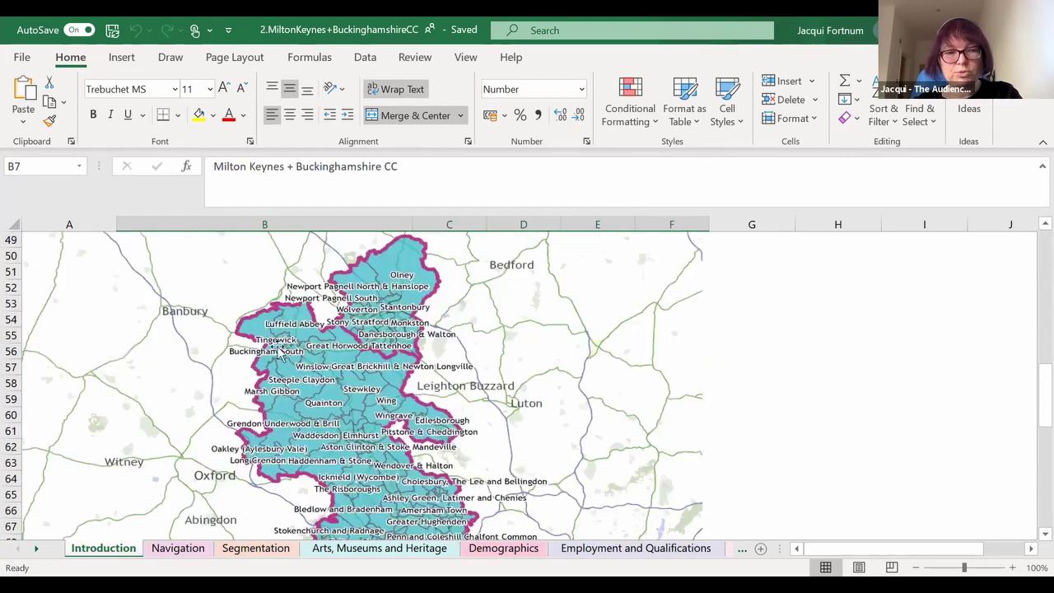
{"action": "scroll", "coordinate": [277, 349], "scroll_direction": "down", "scroll_amount": 4}
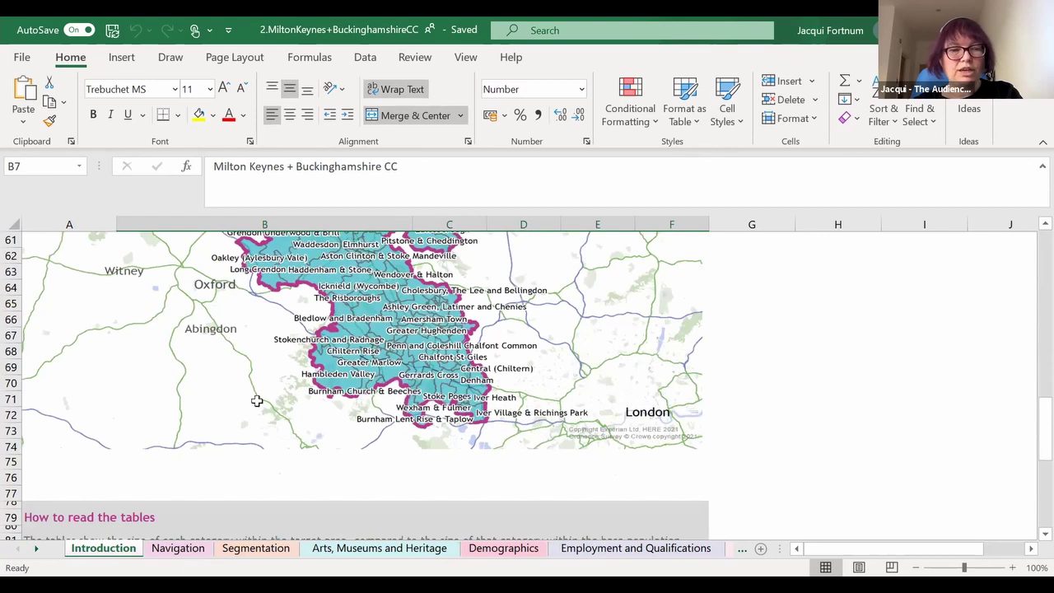
{"action": "scroll", "coordinate": [265, 436], "scroll_direction": "up", "scroll_amount": 5}
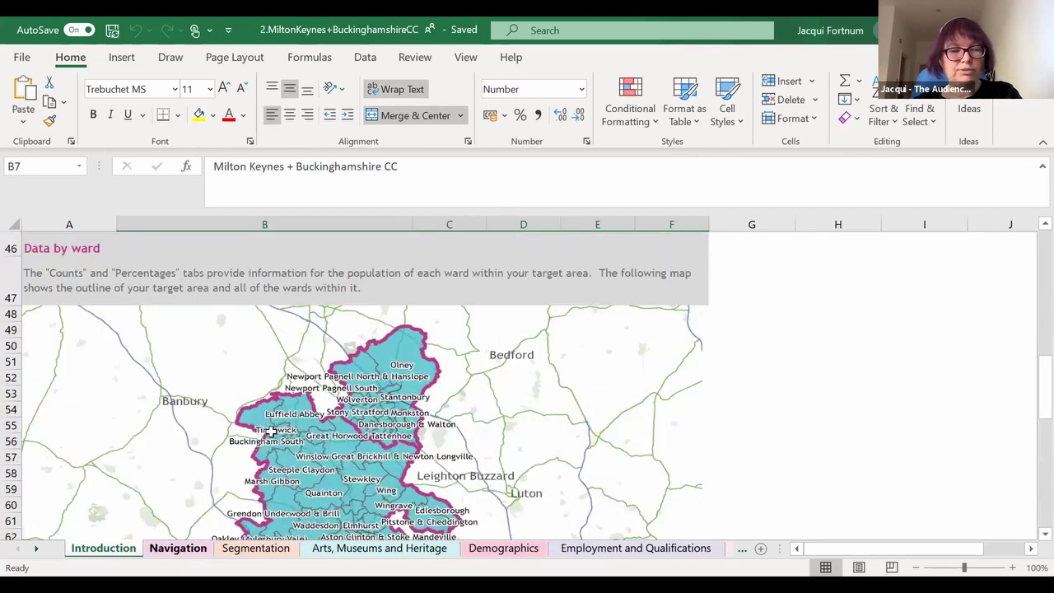
- Open the Navigation sheet and look through its lists of linked report topics, from Segmentation to Disadvantaged and underserved communities
{"action": "key", "text": "ctrl+Page_Down"}
{"action": "scroll", "coordinate": [257, 401], "scroll_direction": "down", "scroll_amount": 4}
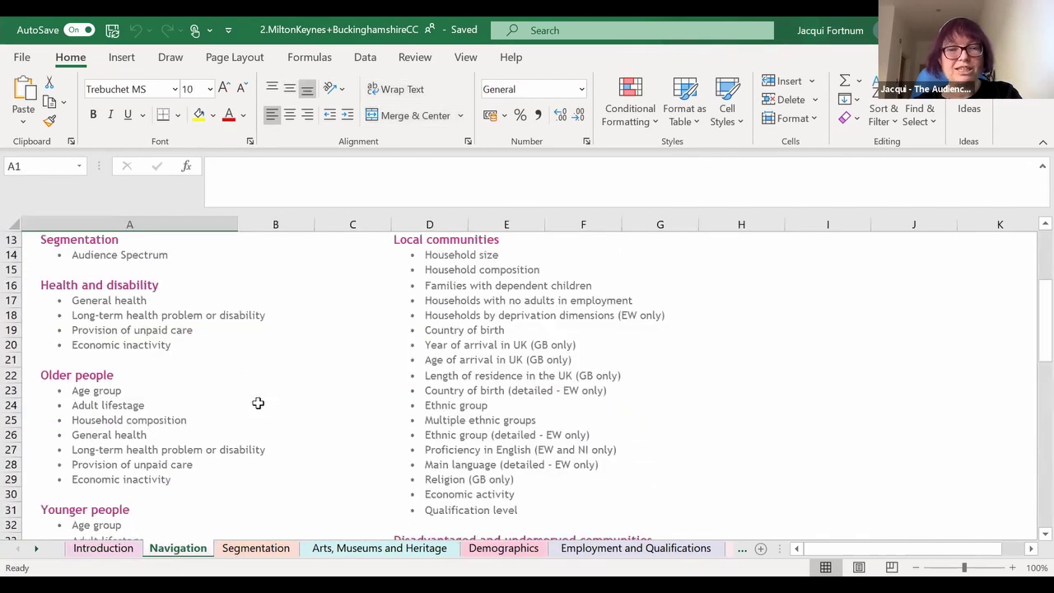
{"action": "scroll", "coordinate": [257, 402], "scroll_direction": "down", "scroll_amount": 8}
{"action": "scroll", "coordinate": [263, 413], "scroll_direction": "up", "scroll_amount": 9}
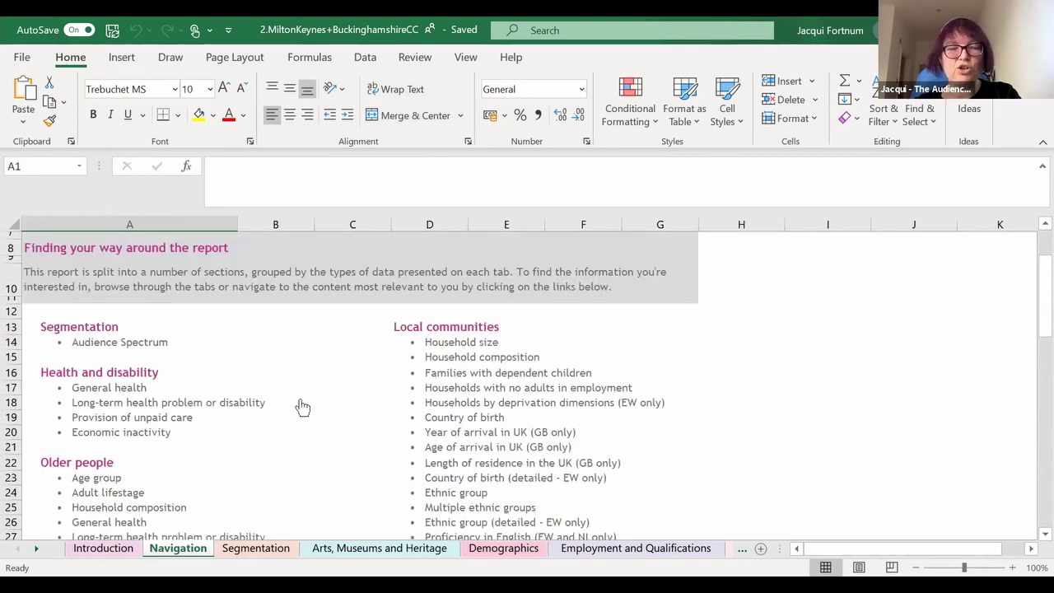
{"action": "scroll", "coordinate": [300, 399], "scroll_direction": "down", "scroll_amount": 4}
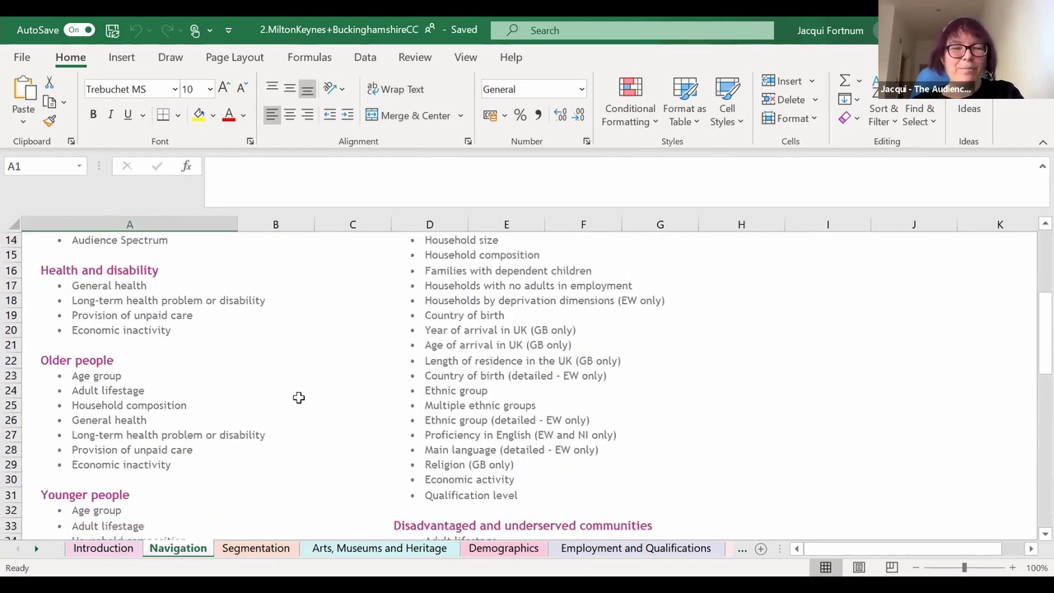
{"action": "scroll", "coordinate": [302, 405], "scroll_direction": "down", "scroll_amount": 5}
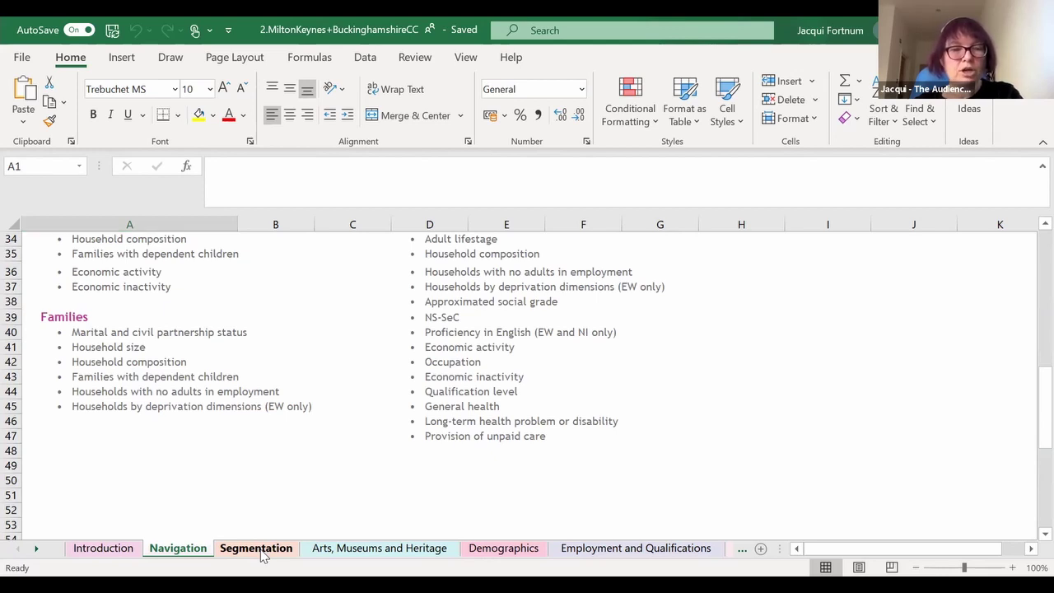
- Open the Segmentation sheet and examine the Audience Spectrum profile summary and its segment table with index values
{"action": "left_click", "coordinate": [262, 557]}
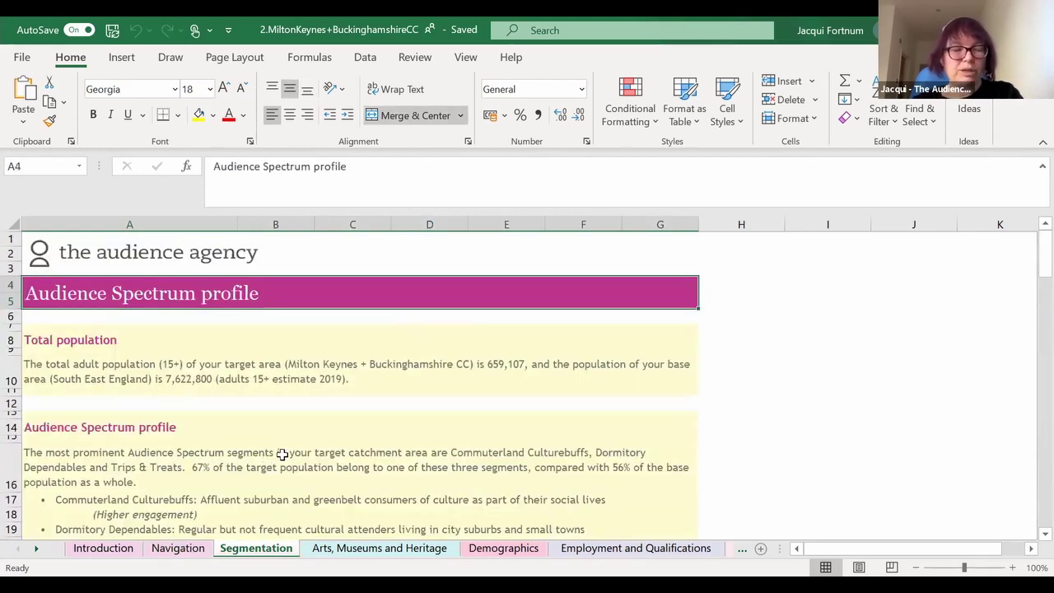
{"action": "scroll", "coordinate": [272, 454], "scroll_direction": "down", "scroll_amount": 1}
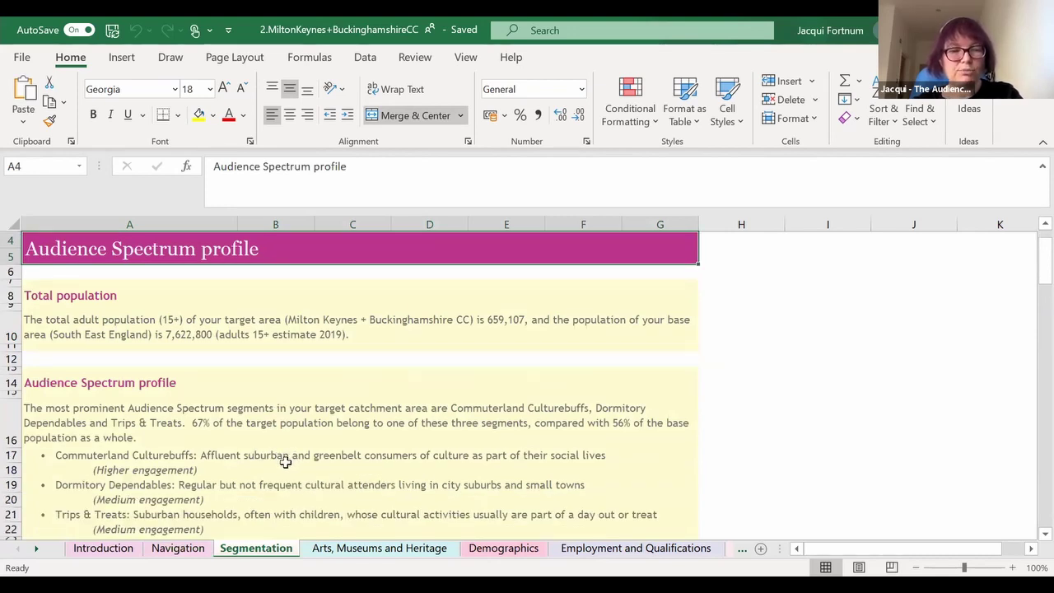
{"action": "scroll", "coordinate": [285, 461], "scroll_direction": "down", "scroll_amount": 3}
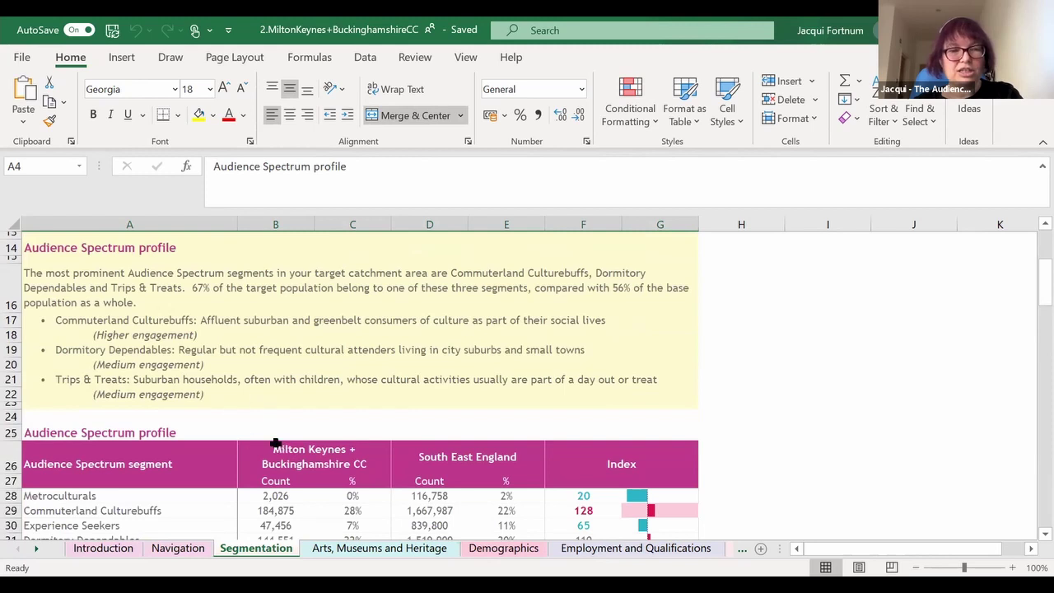
{"action": "scroll", "coordinate": [313, 428], "scroll_direction": "down", "scroll_amount": 6}
{"action": "scroll", "coordinate": [311, 434], "scroll_direction": "down", "scroll_amount": 2}
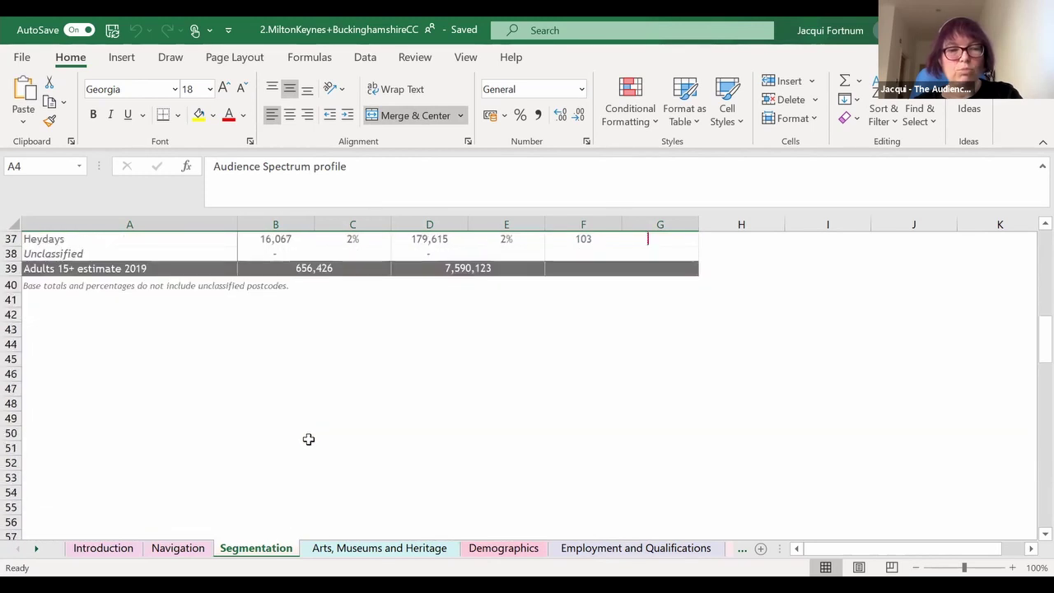
{"action": "scroll", "coordinate": [322, 341], "scroll_direction": "up", "scroll_amount": 5}
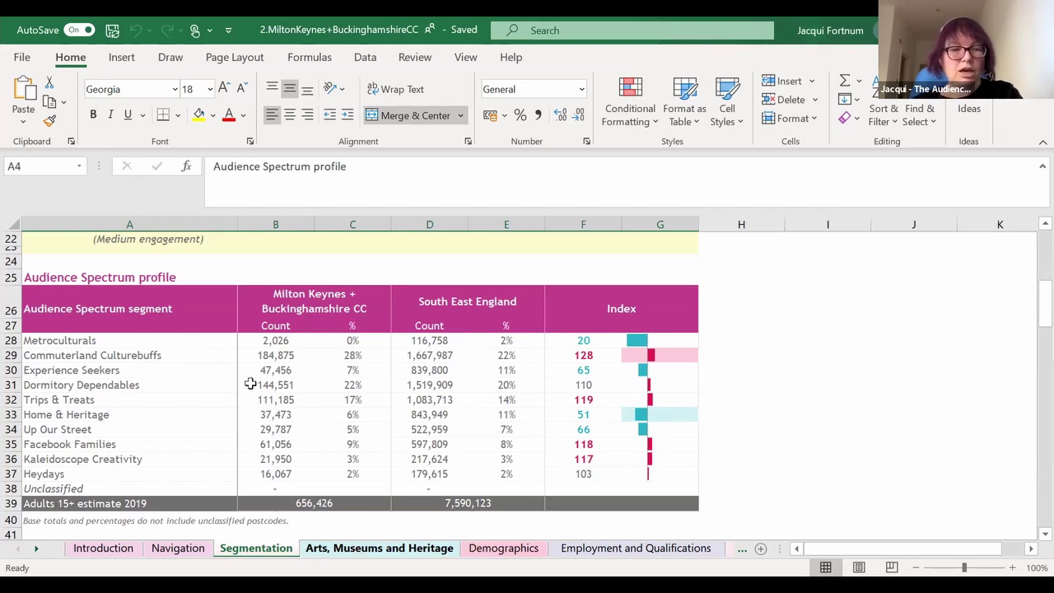
- Open the Arts, Museums and Heritage sheet and examine the summary and the arts, museums and heritage, and cinema attendance tables
{"action": "key", "text": "ctrl+Page_Down"}
{"action": "scroll", "coordinate": [284, 420], "scroll_direction": "down", "scroll_amount": 3}
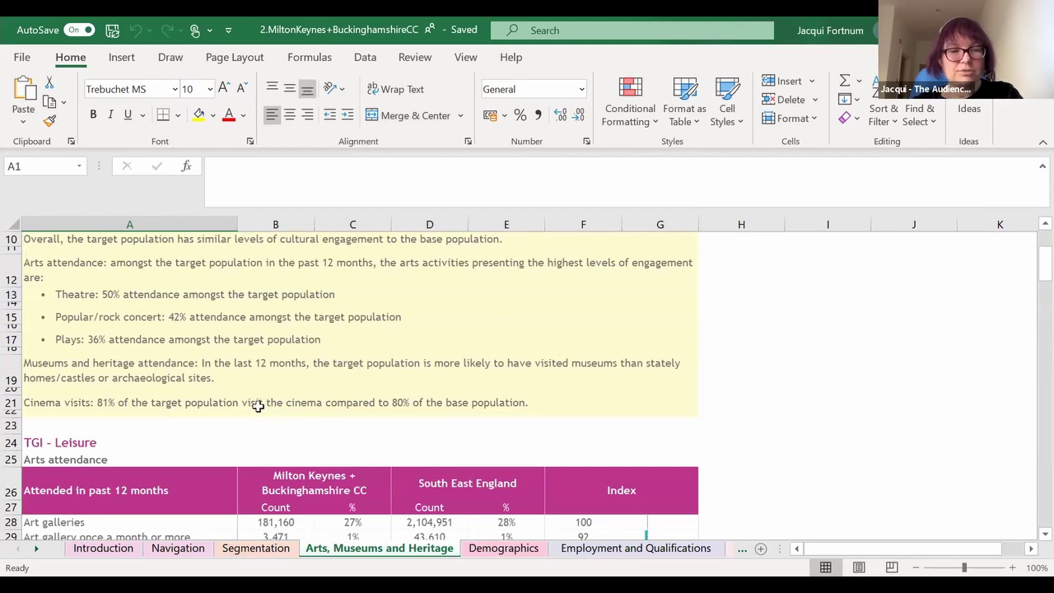
{"action": "scroll", "coordinate": [256, 409], "scroll_direction": "down", "scroll_amount": 1}
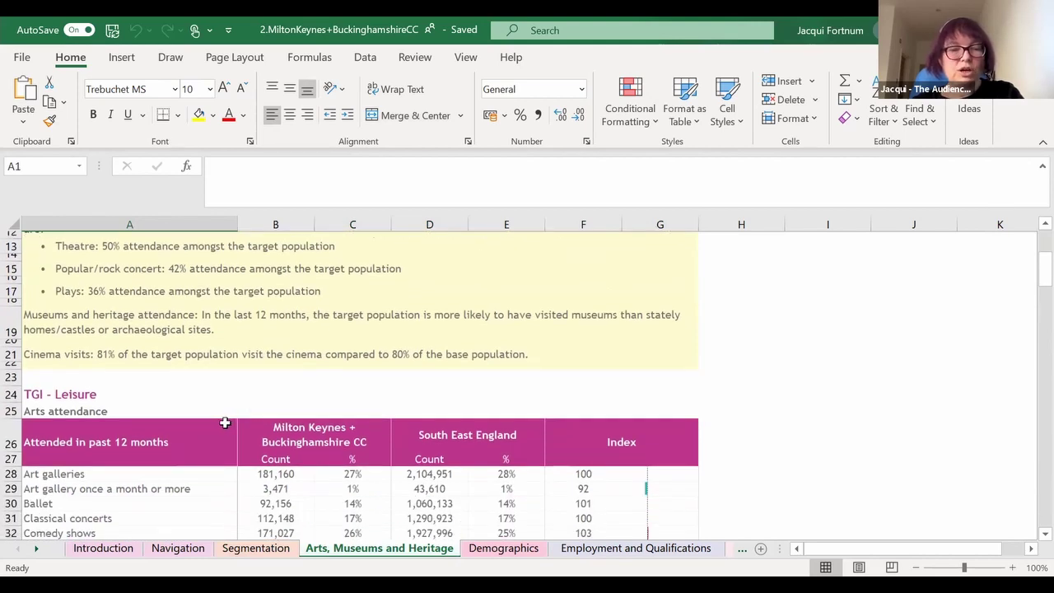
{"action": "scroll", "coordinate": [224, 421], "scroll_direction": "down", "scroll_amount": 1}
{"action": "scroll", "coordinate": [223, 420], "scroll_direction": "down", "scroll_amount": 3}
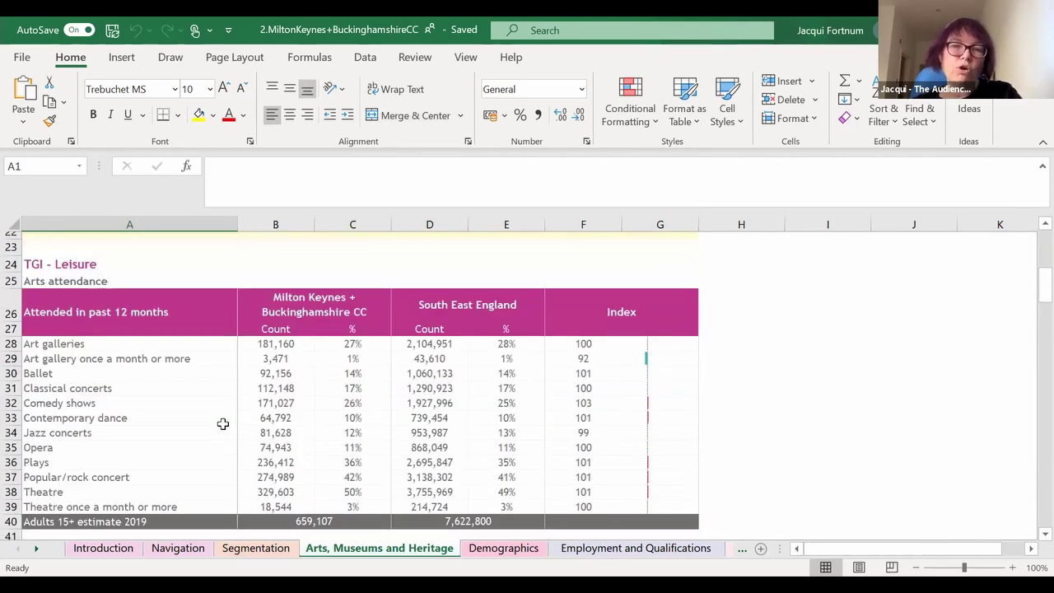
{"action": "scroll", "coordinate": [222, 424], "scroll_direction": "down", "scroll_amount": 1}
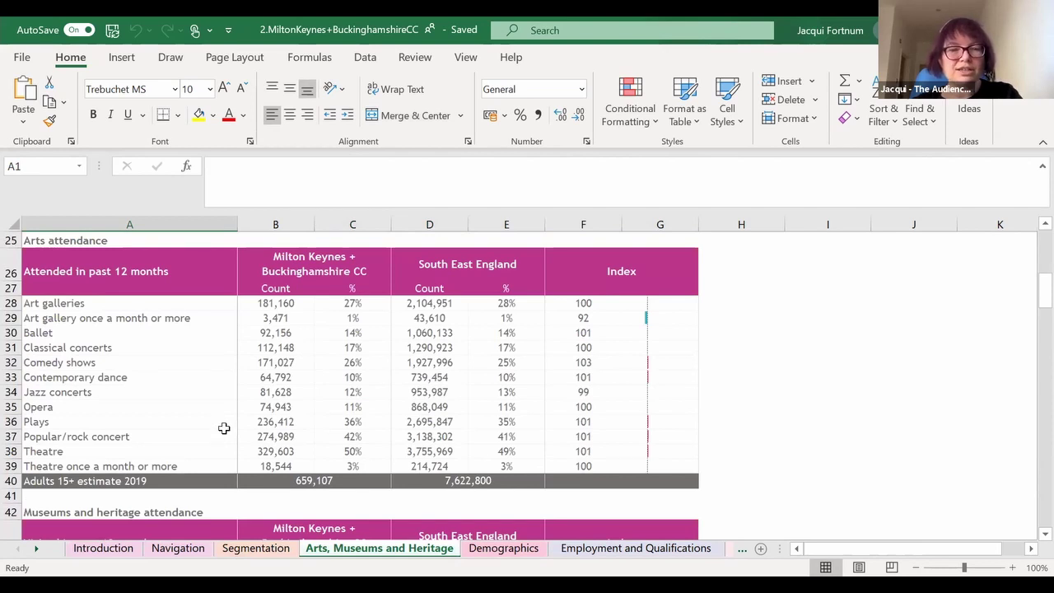
{"action": "scroll", "coordinate": [212, 436], "scroll_direction": "down", "scroll_amount": 1}
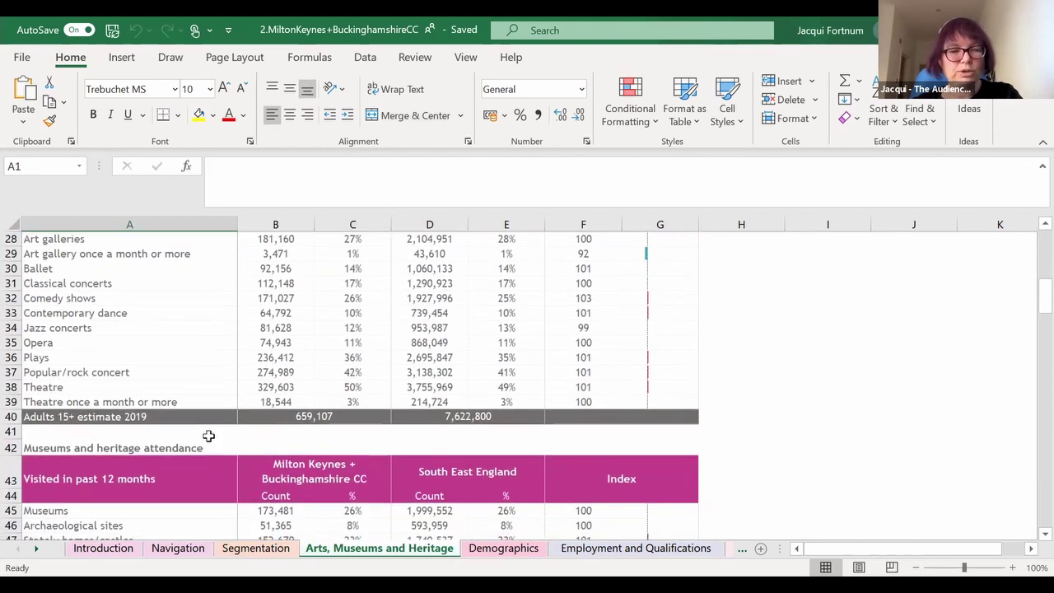
{"action": "scroll", "coordinate": [208, 436], "scroll_direction": "down", "scroll_amount": 1}
{"action": "scroll", "coordinate": [209, 435], "scroll_direction": "down", "scroll_amount": 4}
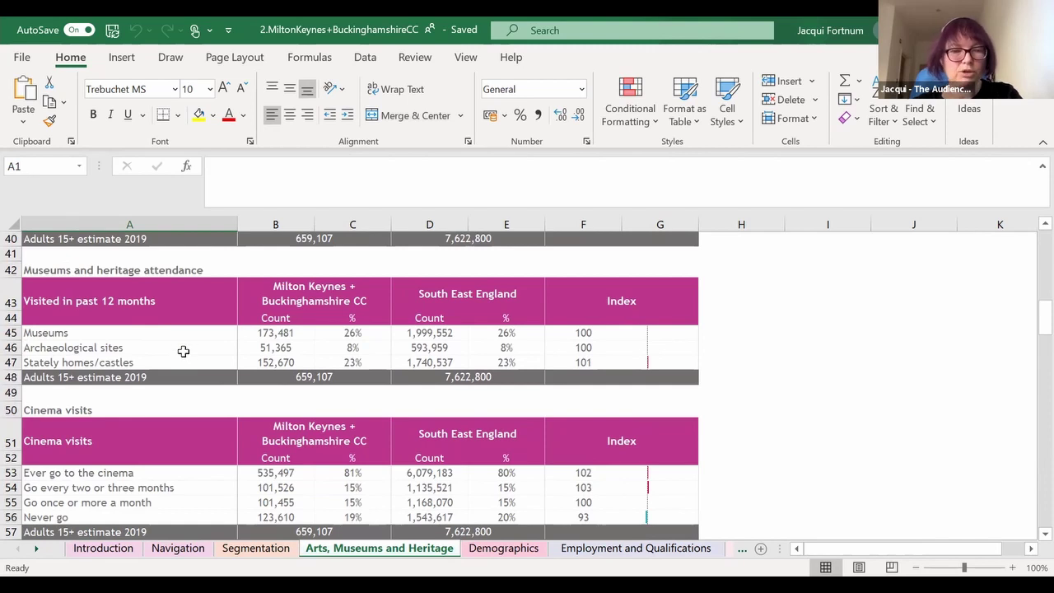
- Open the Demographics sheet and read its Demographics and Health summaries above the population estimates table
{"action": "left_click", "coordinate": [505, 548], "text": "ctrl"}
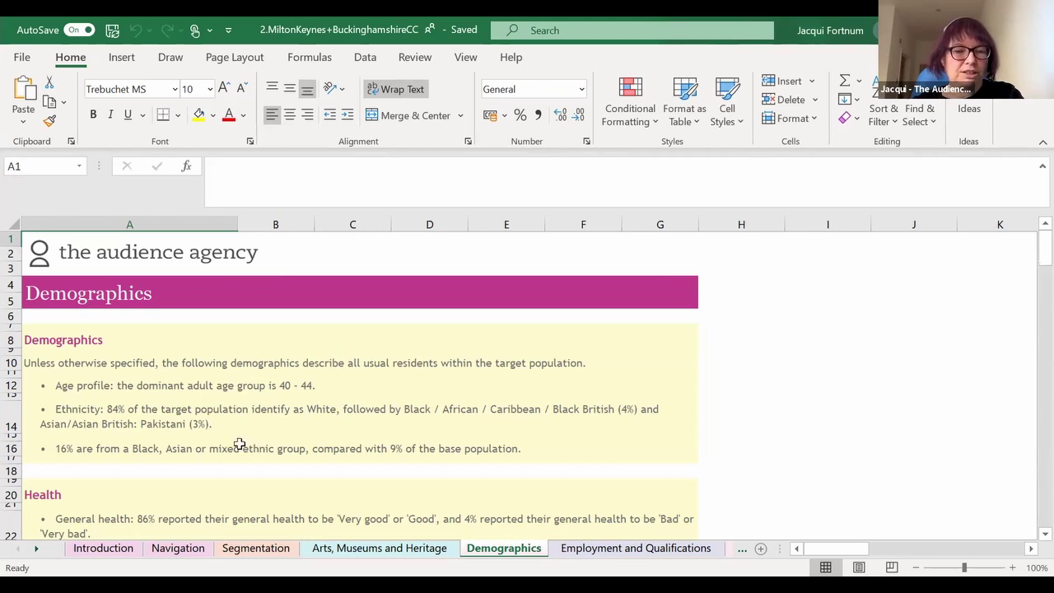
{"action": "scroll", "coordinate": [238, 443], "scroll_direction": "down", "scroll_amount": 6}
{"action": "scroll", "coordinate": [214, 417], "scroll_direction": "up", "scroll_amount": 3}
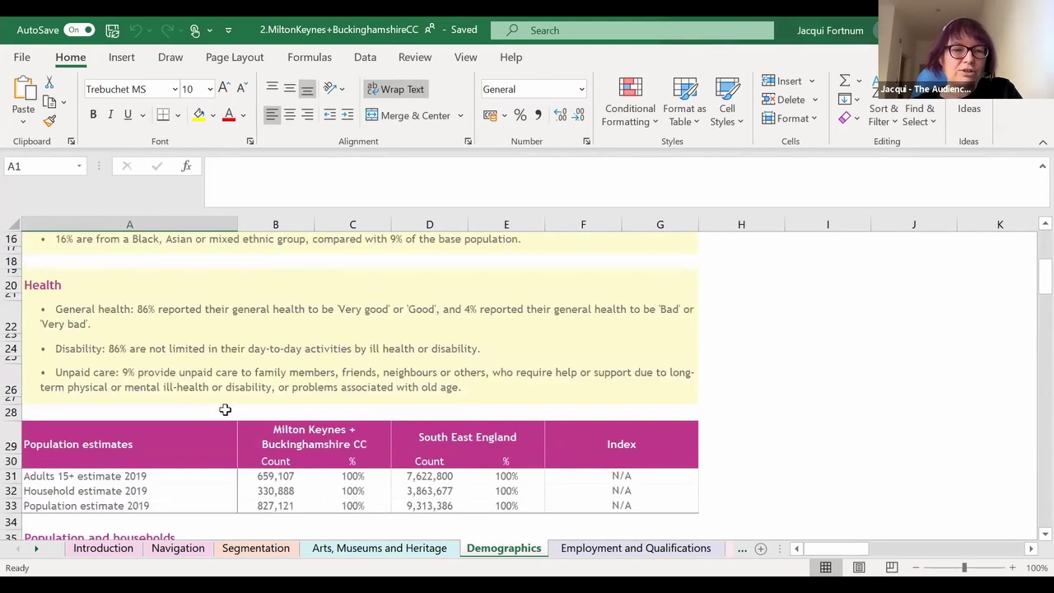
{"action": "scroll", "coordinate": [214, 416], "scroll_direction": "up", "scroll_amount": 3}
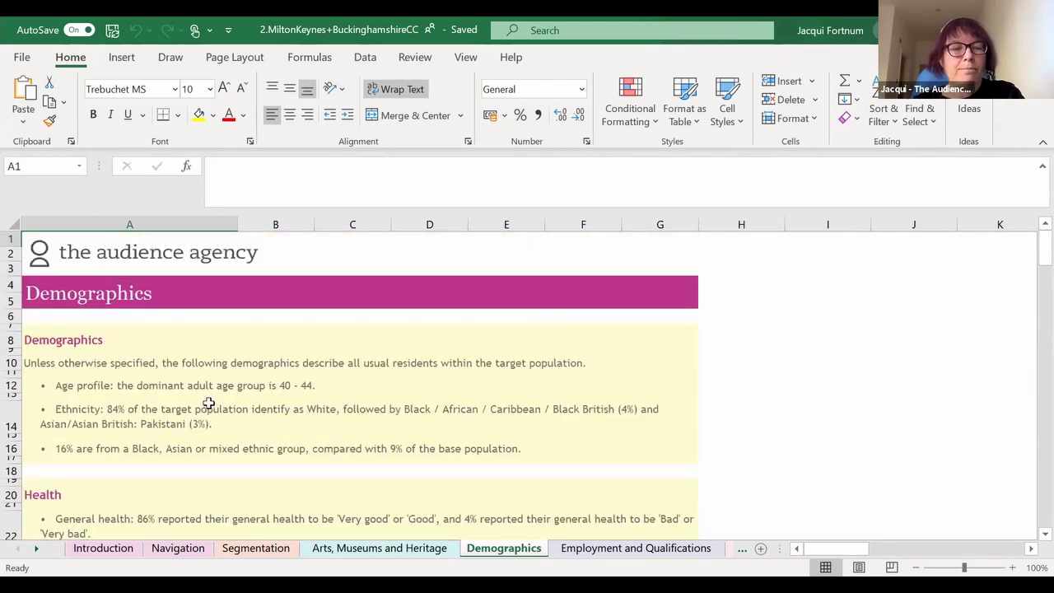
{"action": "scroll", "coordinate": [193, 395], "scroll_direction": "down", "scroll_amount": 2}
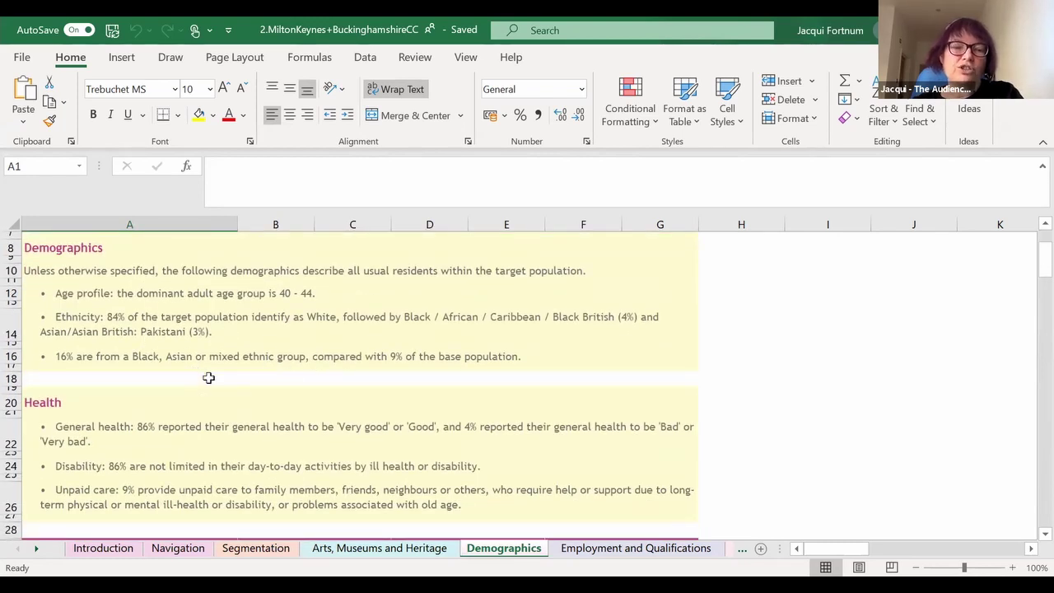
{"action": "scroll", "coordinate": [209, 377], "scroll_direction": "up", "scroll_amount": 1}
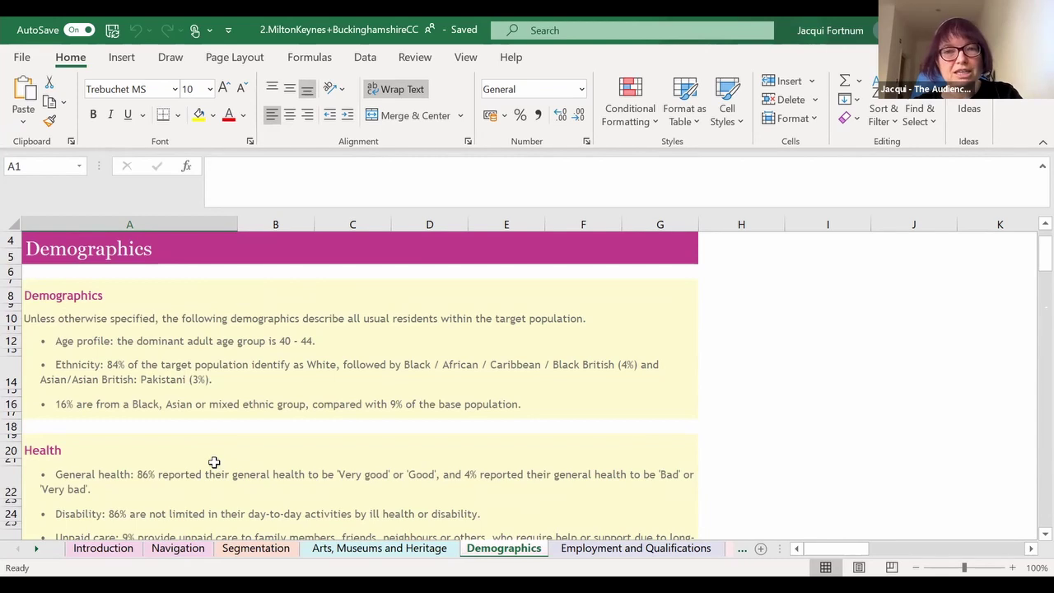
{"action": "scroll", "coordinate": [224, 423], "scroll_direction": "down", "scroll_amount": 1}
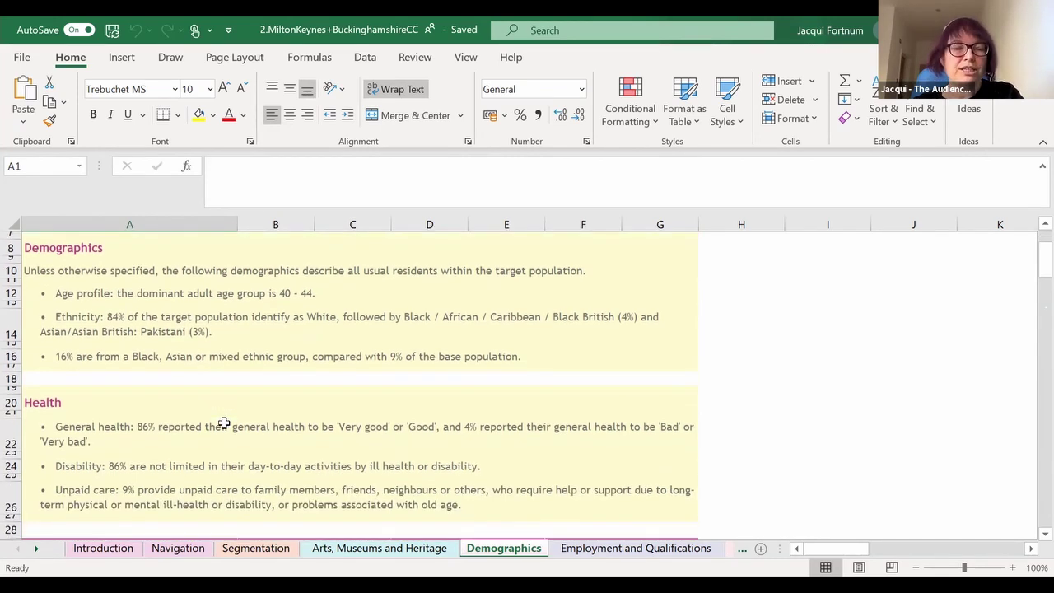
{"action": "scroll", "coordinate": [224, 423], "scroll_direction": "down", "scroll_amount": 2}
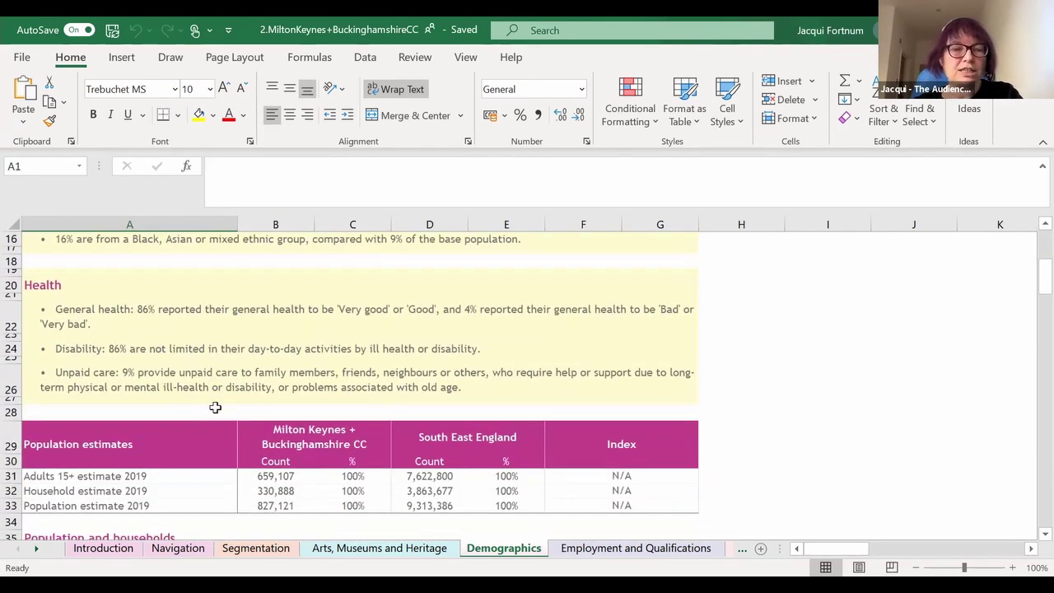
- Examine the population estimates, gender and age structure tables on the Demographics sheet, continuing down to the Ethnicity table
{"action": "scroll", "coordinate": [215, 408], "scroll_direction": "down", "scroll_amount": 1}
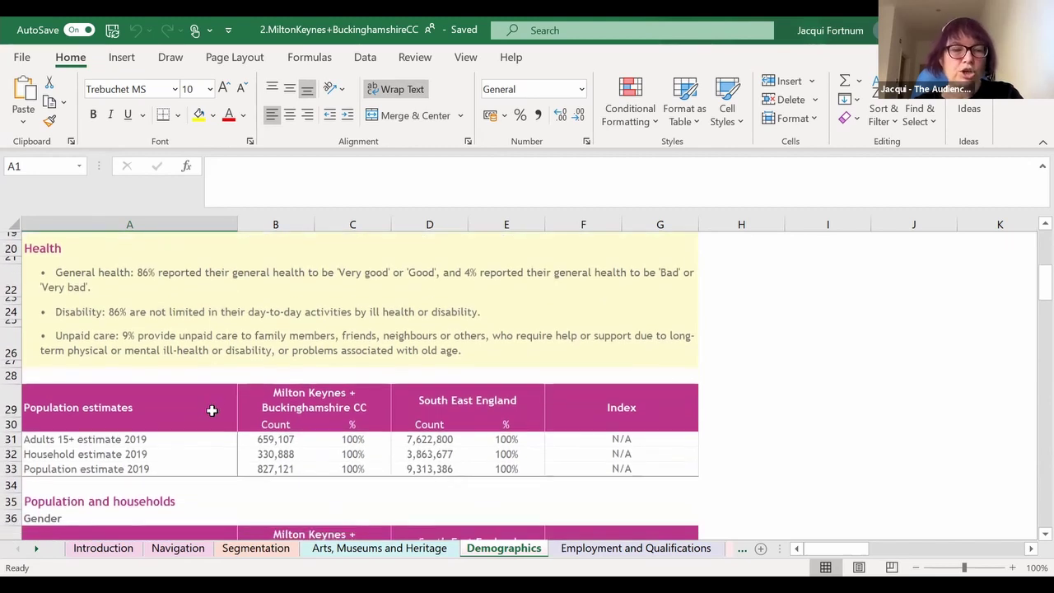
{"action": "scroll", "coordinate": [211, 410], "scroll_direction": "down", "scroll_amount": 2}
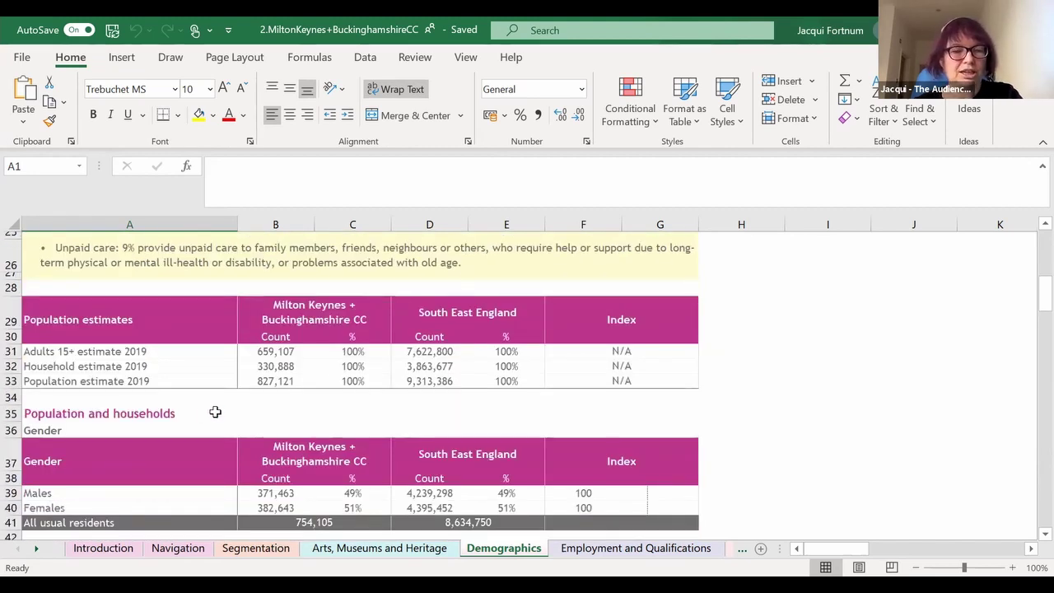
{"action": "scroll", "coordinate": [206, 405], "scroll_direction": "down", "scroll_amount": 4}
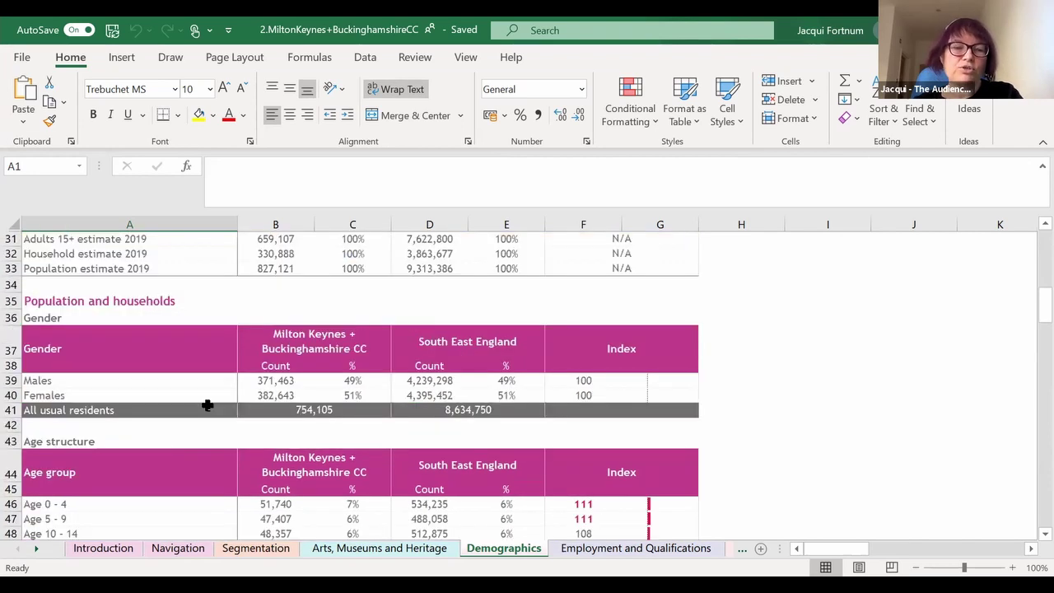
{"action": "scroll", "coordinate": [202, 405], "scroll_direction": "down", "scroll_amount": 3}
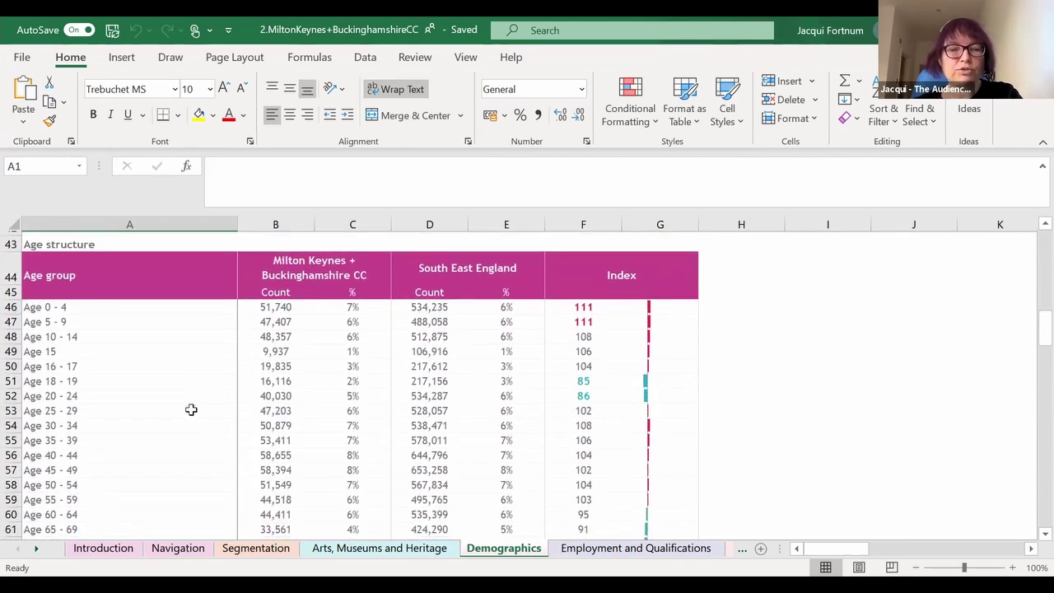
{"action": "scroll", "coordinate": [188, 408], "scroll_direction": "down", "scroll_amount": 2}
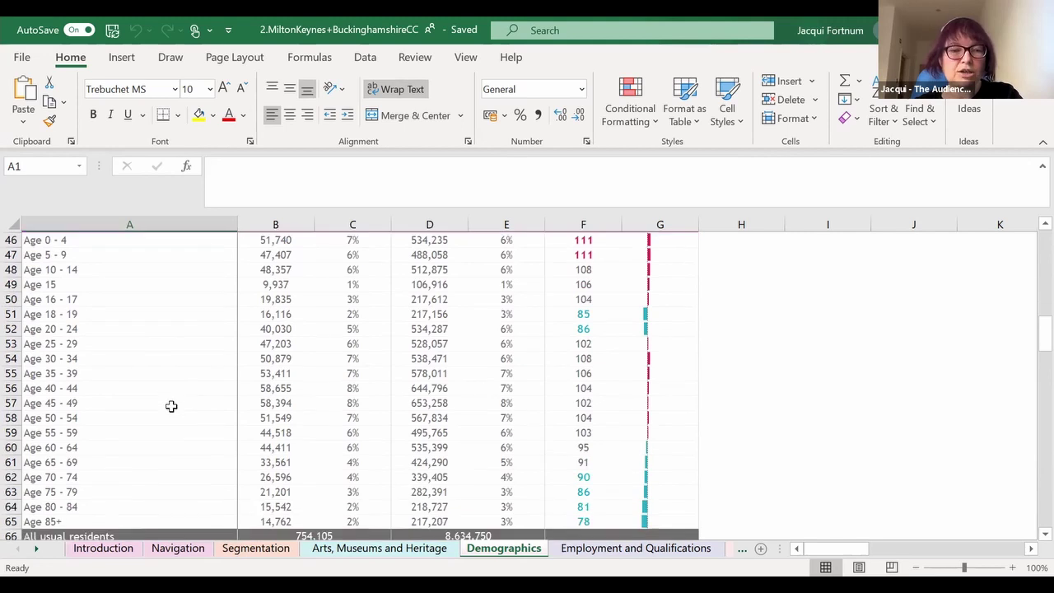
{"action": "scroll", "coordinate": [157, 397], "scroll_direction": "down", "scroll_amount": 6}
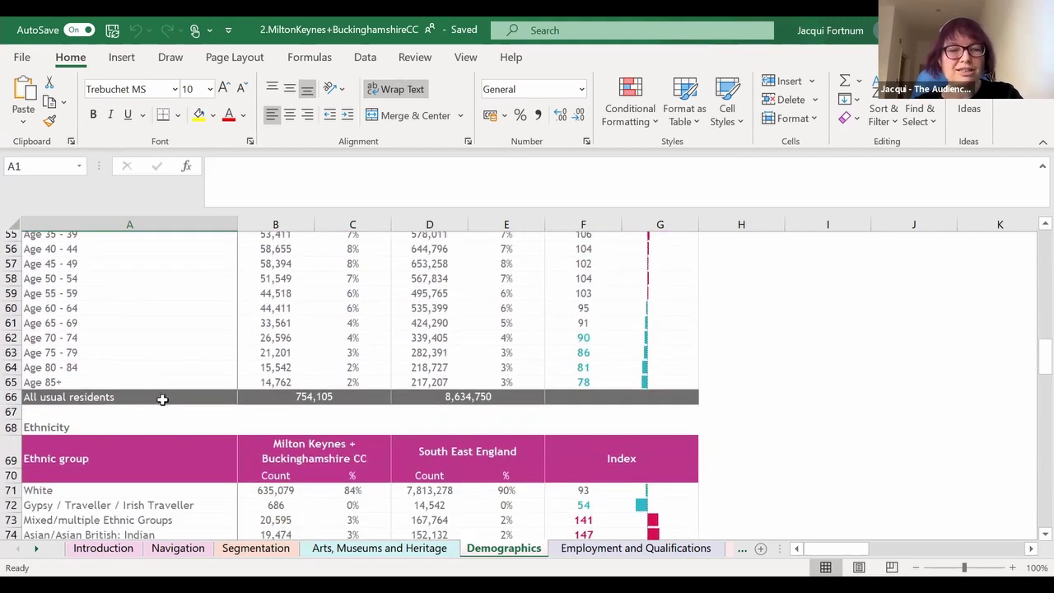
- Examine the detailed ethnic group table on the Demographics sheet, comparing the target area's counts, percentages and index values with South East England
{"action": "scroll", "coordinate": [162, 399], "scroll_direction": "down", "scroll_amount": 9}
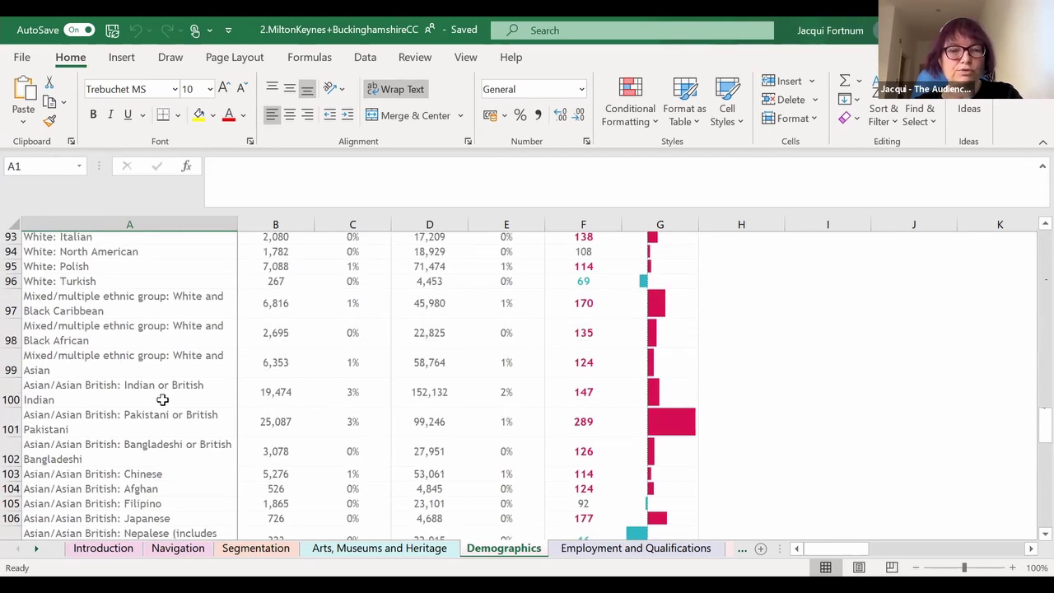
{"action": "scroll", "coordinate": [162, 400], "scroll_direction": "down", "scroll_amount": 4}
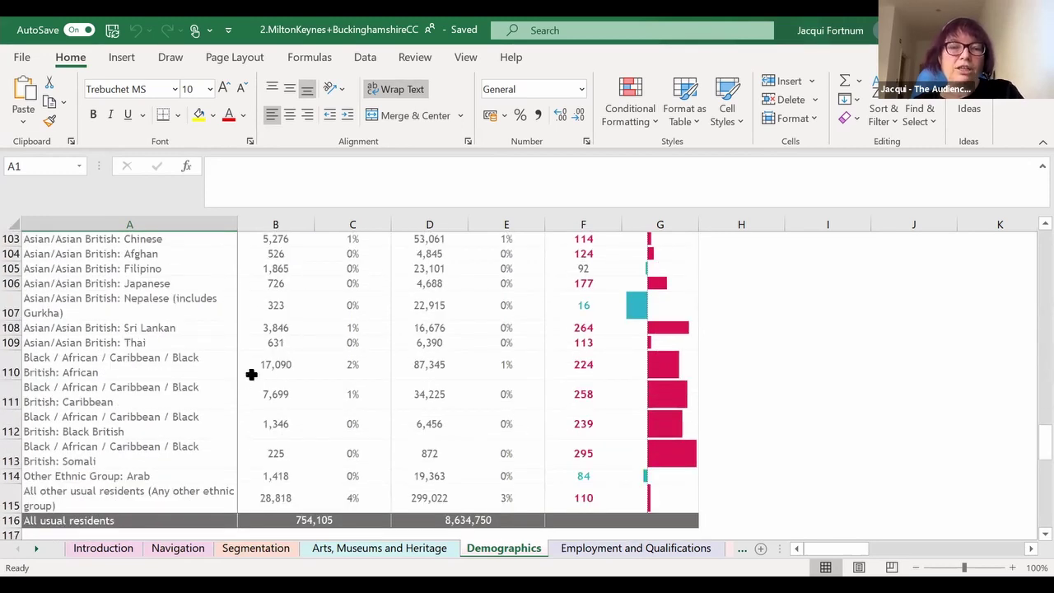
{"action": "scroll", "coordinate": [268, 412], "scroll_direction": "up", "scroll_amount": 3}
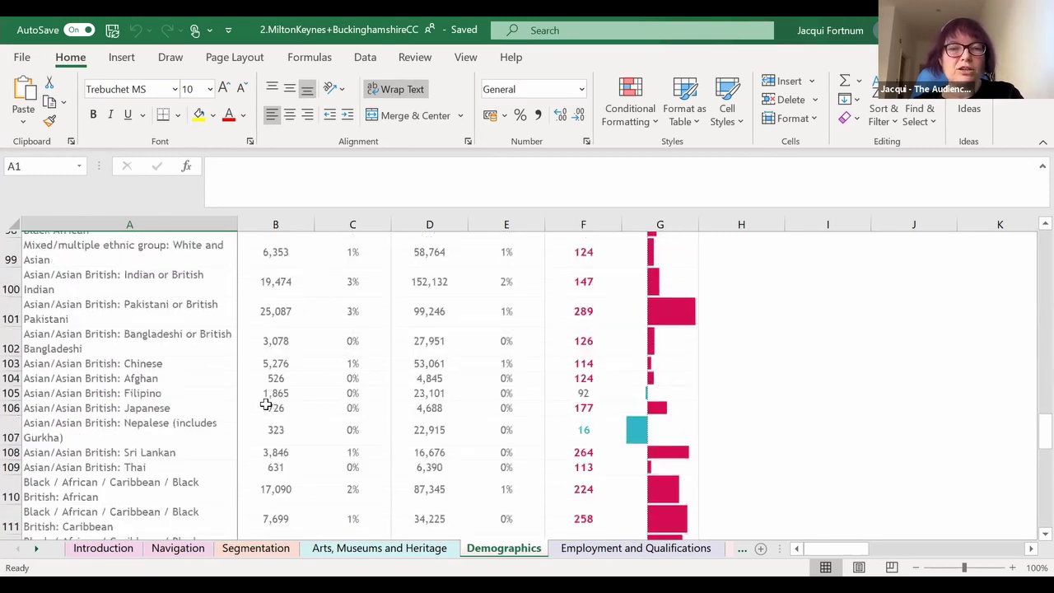
{"action": "scroll", "coordinate": [354, 311], "scroll_direction": "up", "scroll_amount": 5}
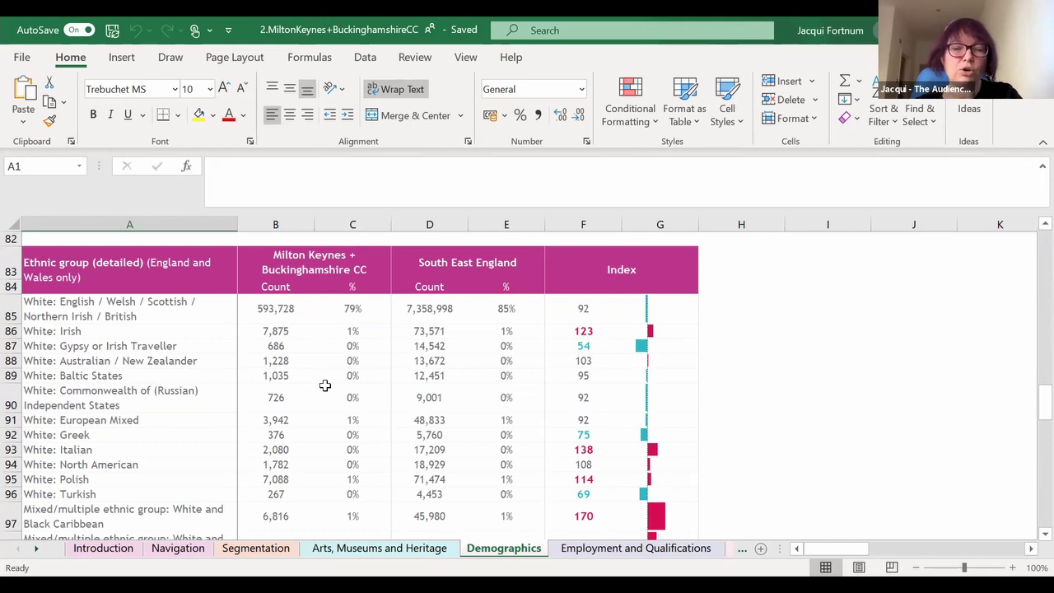
{"action": "scroll", "coordinate": [325, 387], "scroll_direction": "down", "scroll_amount": 3}
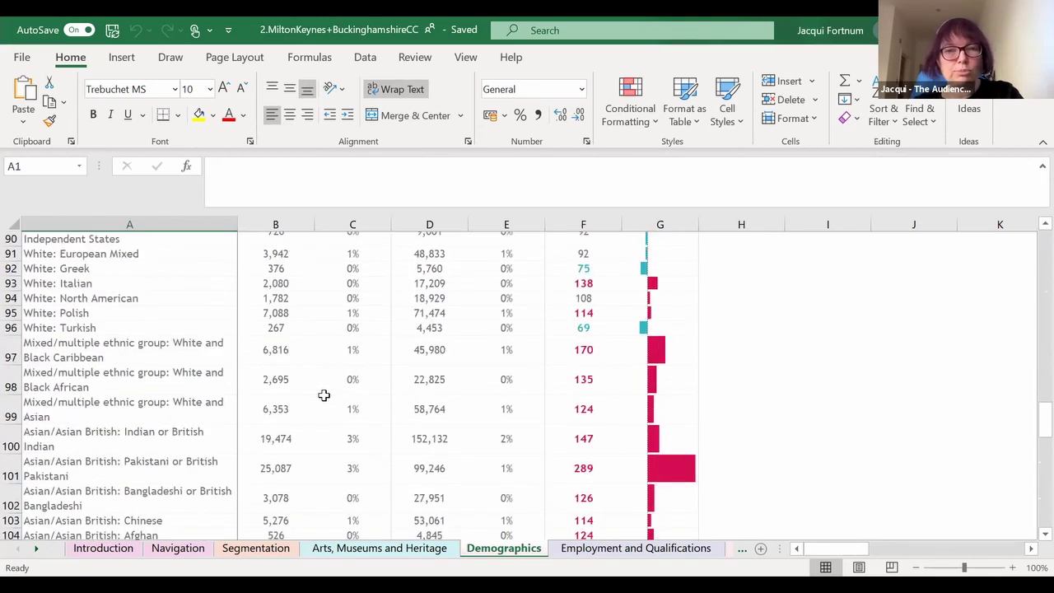
{"action": "scroll", "coordinate": [323, 395], "scroll_direction": "down", "scroll_amount": 1}
{"action": "scroll", "coordinate": [325, 419], "scroll_direction": "down", "scroll_amount": 2}
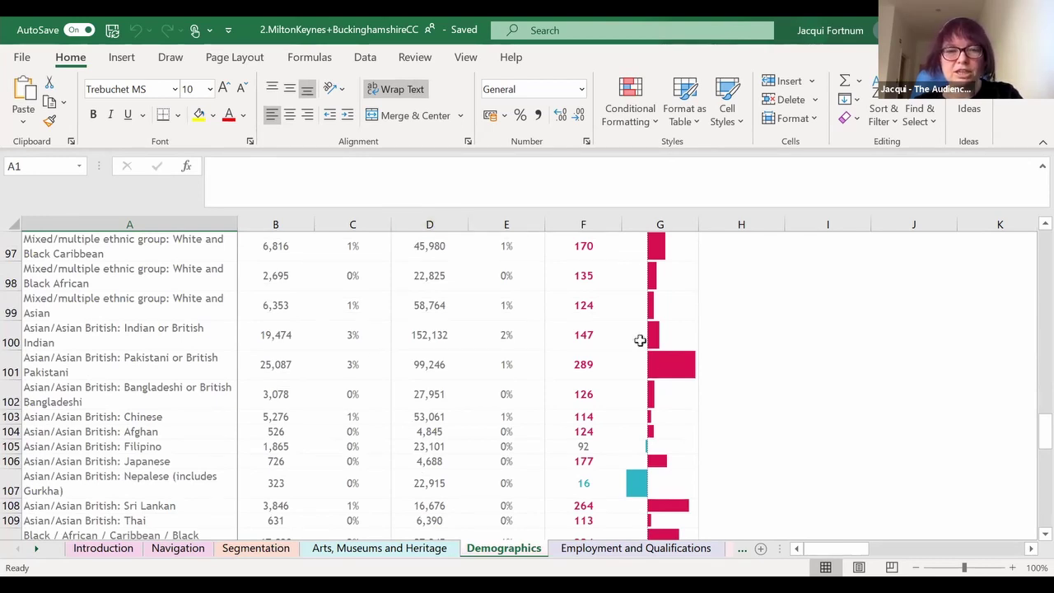
{"action": "scroll", "coordinate": [640, 340], "scroll_direction": "up", "scroll_amount": 6}
{"action": "scroll", "coordinate": [625, 312], "scroll_direction": "down", "scroll_amount": 1}
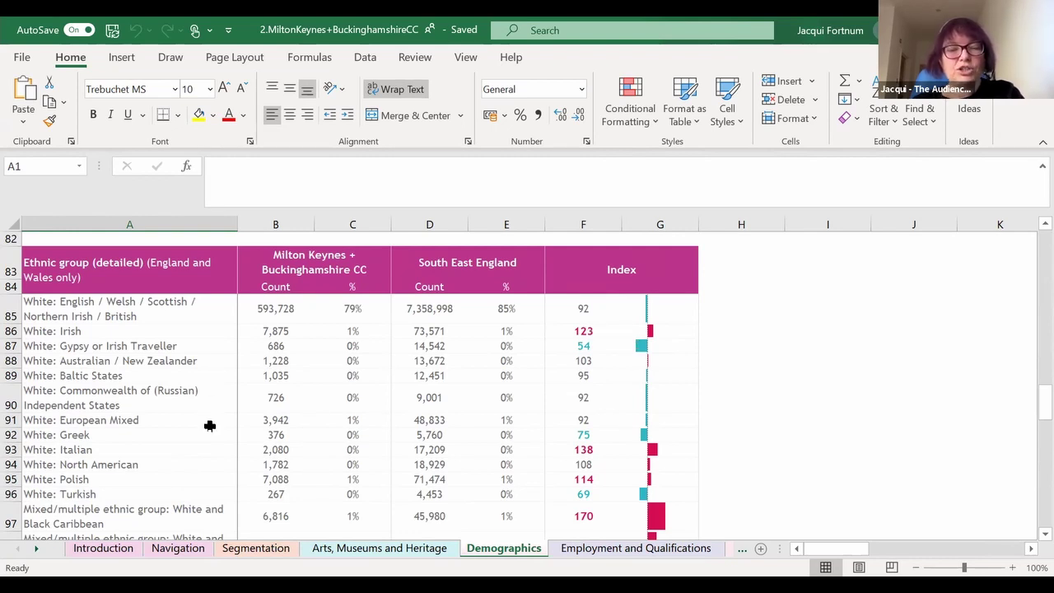
{"action": "scroll", "coordinate": [205, 424], "scroll_direction": "down", "scroll_amount": 3}
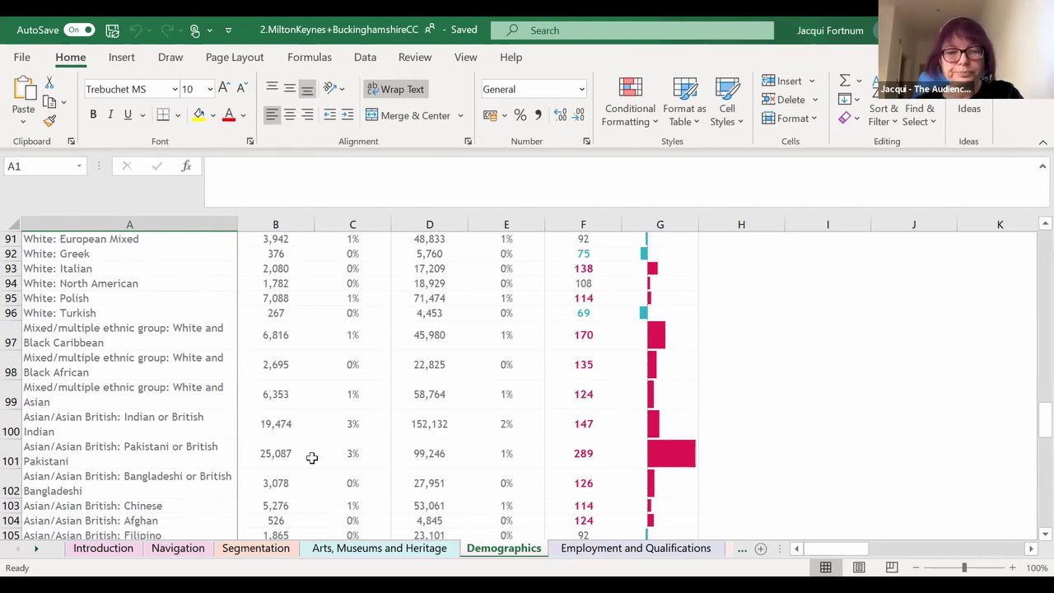
- Examine the multiple ethnic groups, general health, disability and unpaid care tables through to the end of the Demographics sheet
{"action": "scroll", "coordinate": [124, 441], "scroll_direction": "down", "scroll_amount": 10}
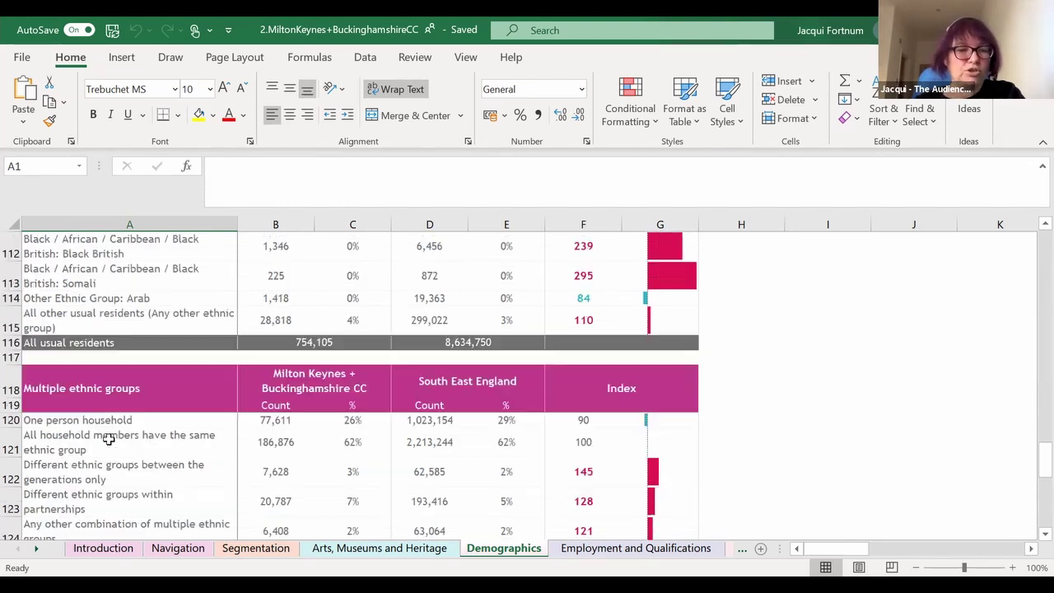
{"action": "scroll", "coordinate": [136, 395], "scroll_direction": "down", "scroll_amount": 2}
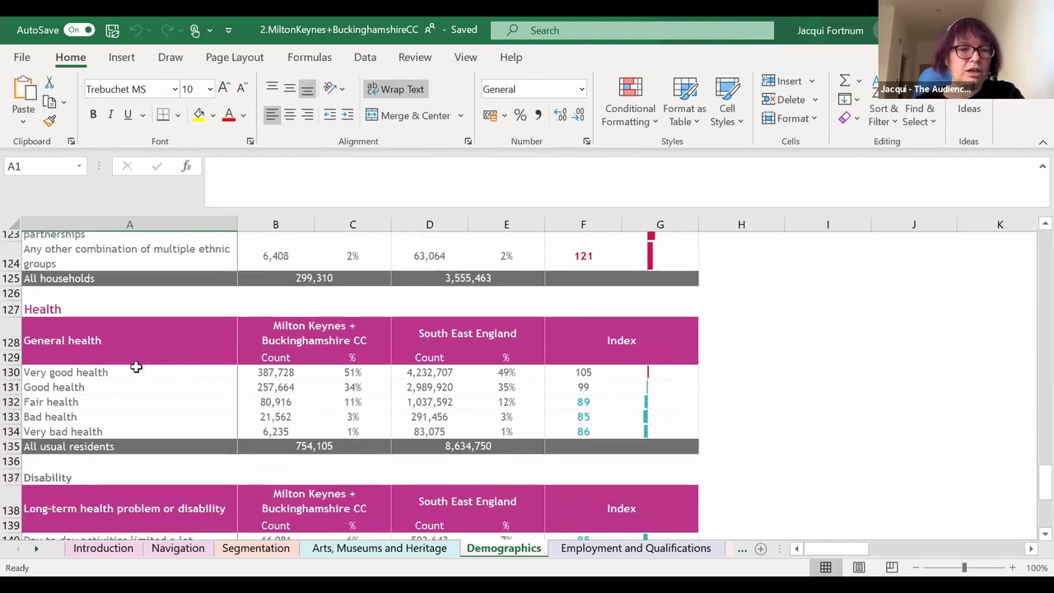
{"action": "scroll", "coordinate": [75, 367], "scroll_direction": "up", "scroll_amount": 1}
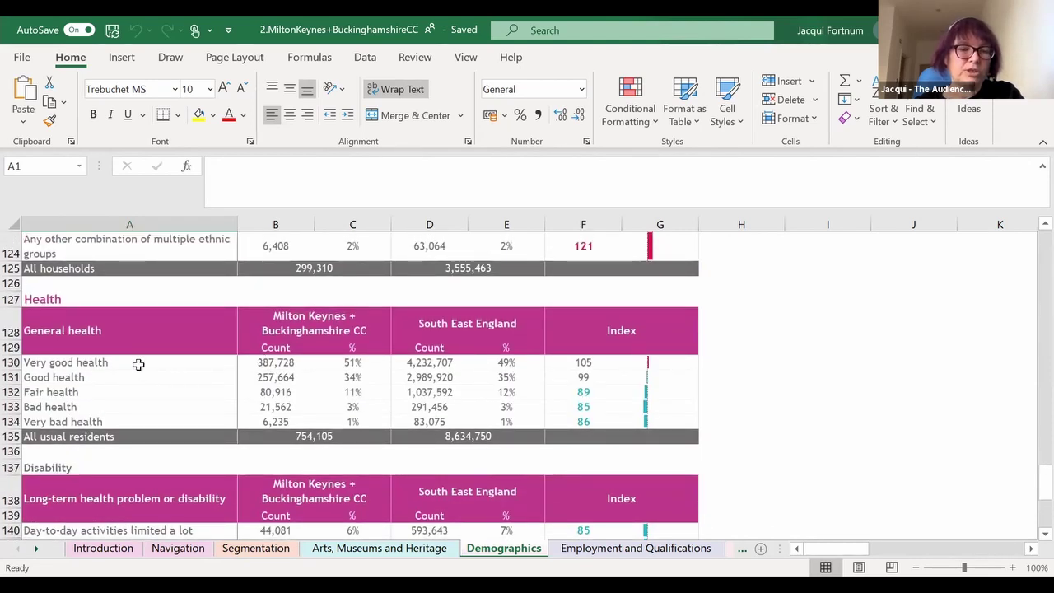
{"action": "scroll", "coordinate": [129, 371], "scroll_direction": "down", "scroll_amount": 1}
{"action": "scroll", "coordinate": [197, 395], "scroll_direction": "down", "scroll_amount": 2}
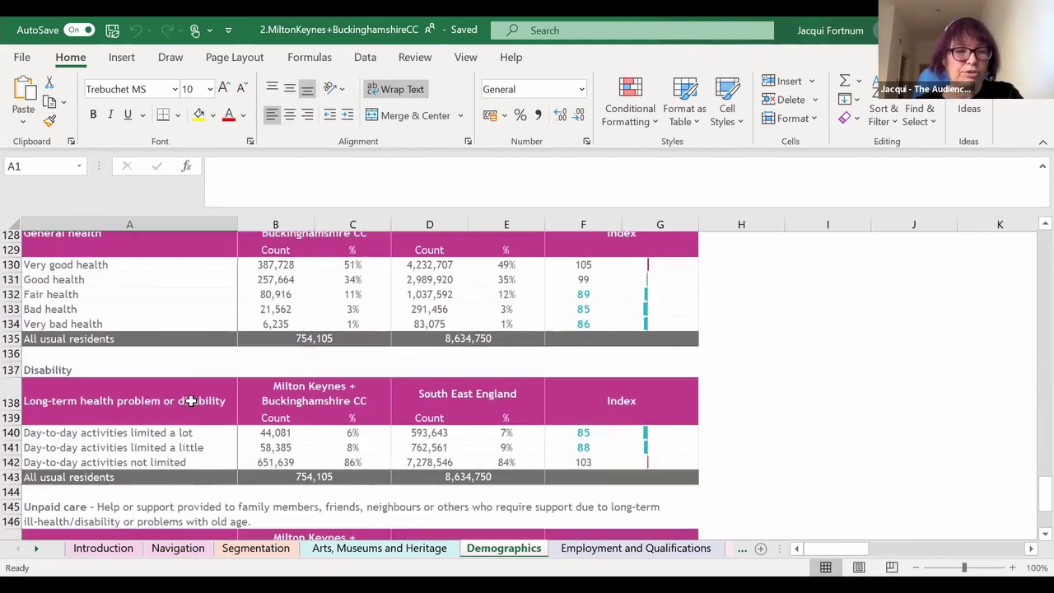
{"action": "scroll", "coordinate": [188, 401], "scroll_direction": "down", "scroll_amount": 3}
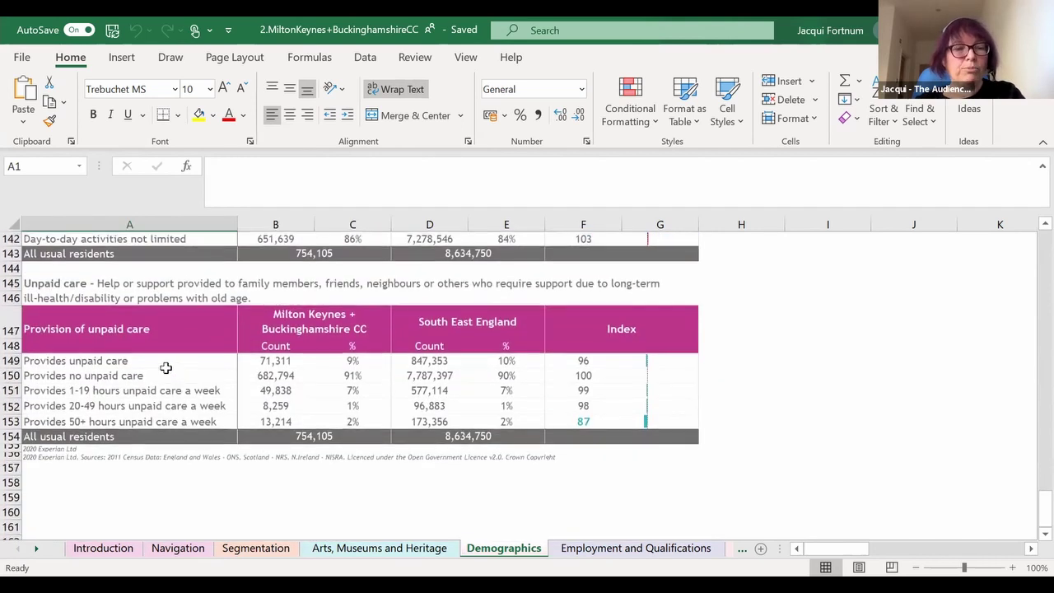
{"action": "scroll", "coordinate": [174, 375], "scroll_direction": "down", "scroll_amount": 5}
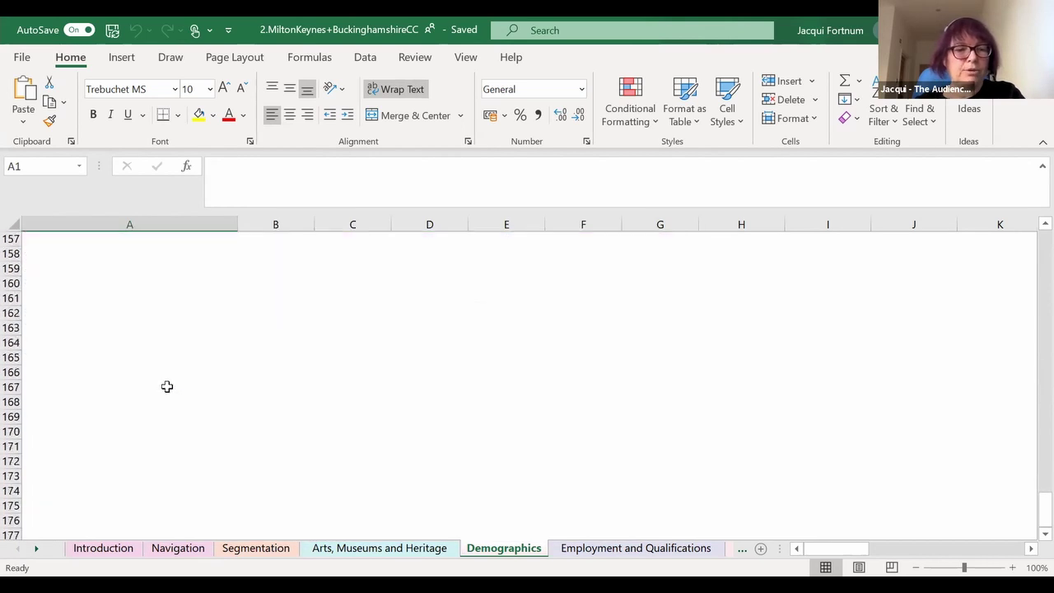
{"action": "scroll", "coordinate": [451, 521], "scroll_direction": "up", "scroll_amount": 5}
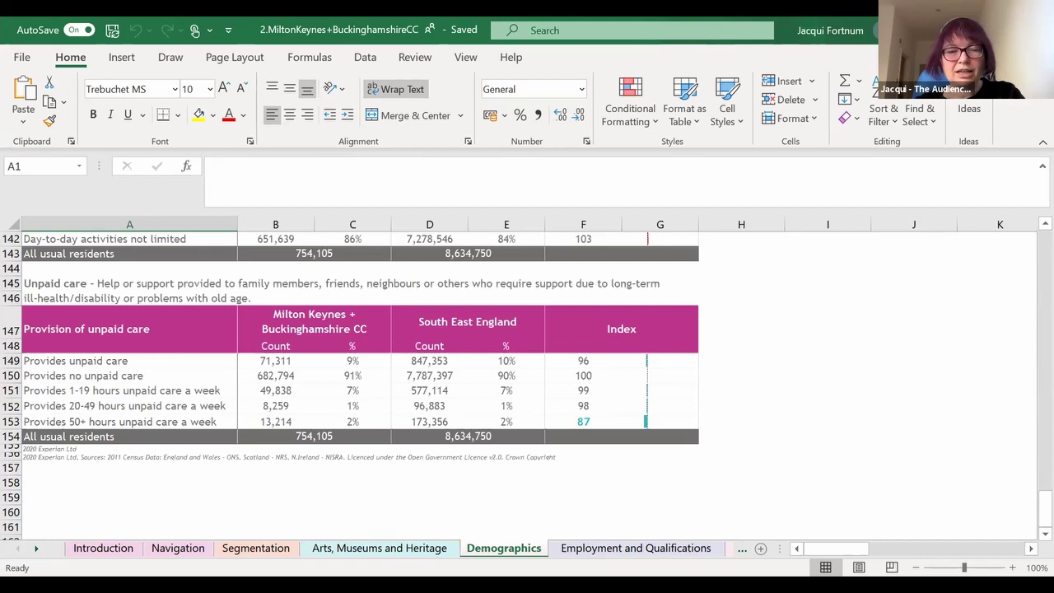
- Open the Employment and Qualifications sheet and read its summaries and the approximated social grade table
{"action": "left_click", "coordinate": [605, 545]}
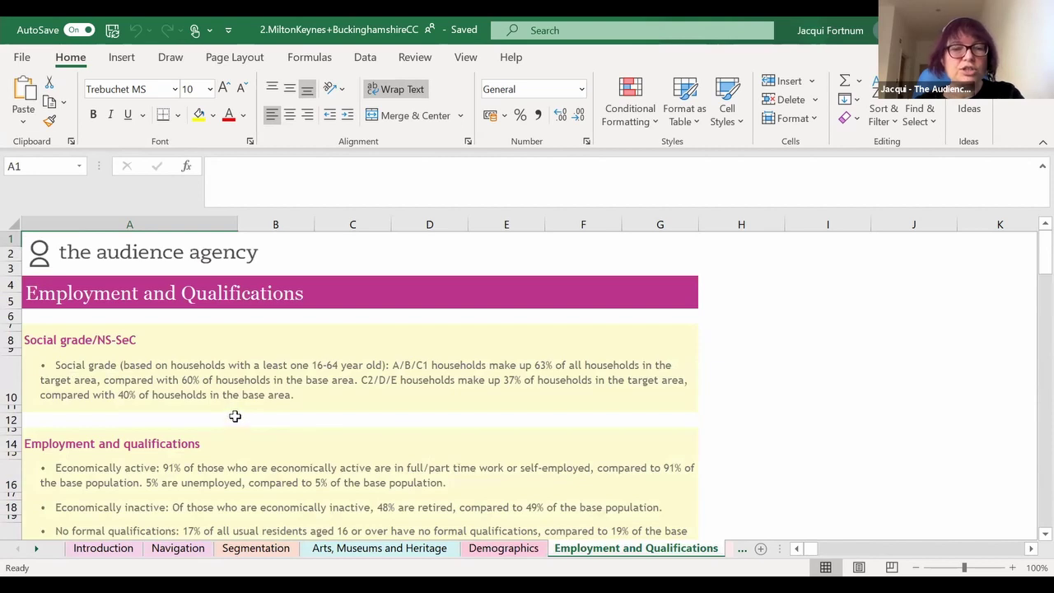
{"action": "scroll", "coordinate": [235, 416], "scroll_direction": "down", "scroll_amount": 1}
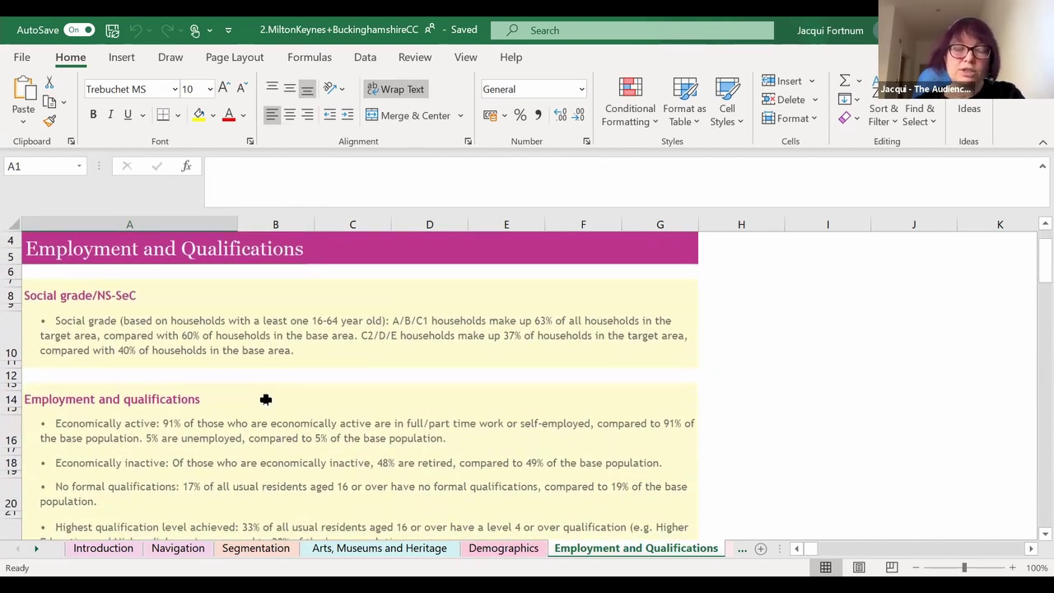
{"action": "scroll", "coordinate": [265, 379], "scroll_direction": "down", "scroll_amount": 4}
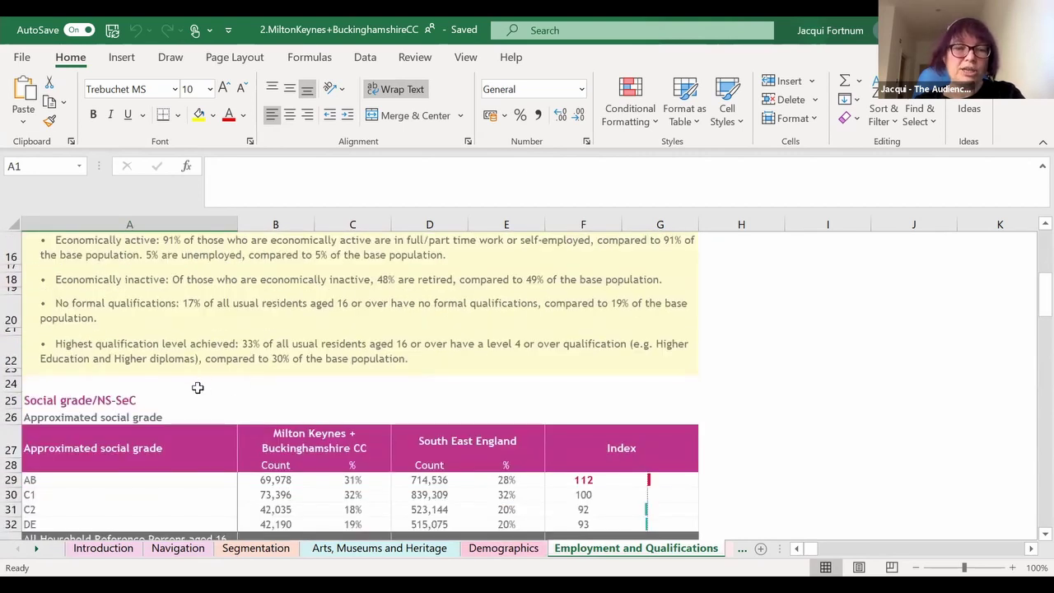
{"action": "scroll", "coordinate": [193, 389], "scroll_direction": "down", "scroll_amount": 2}
{"action": "scroll", "coordinate": [190, 392], "scroll_direction": "down", "scroll_amount": 1}
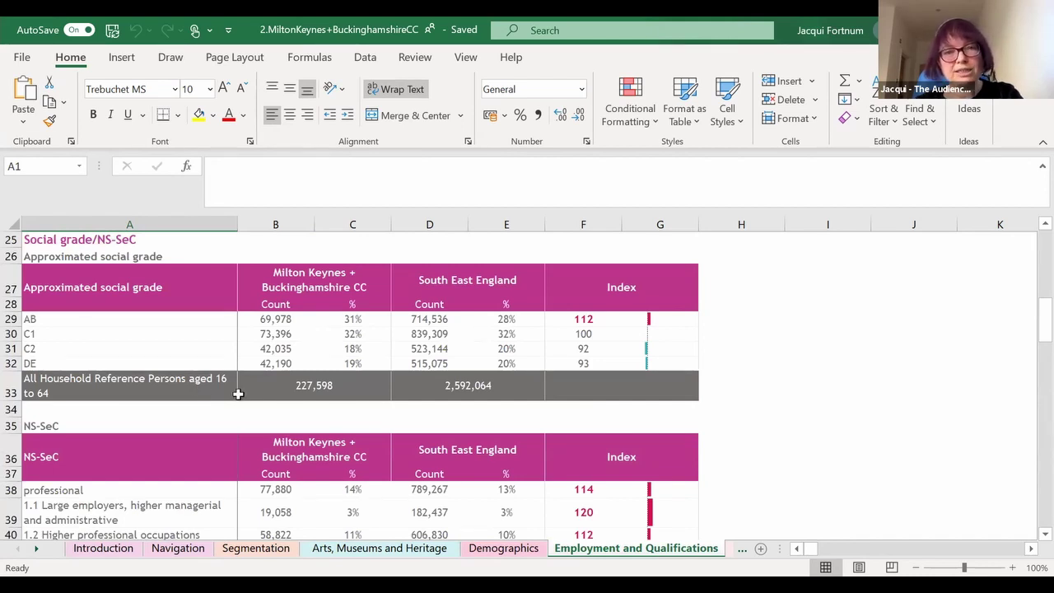
- Examine the NS-SeC and economically active tables on the Employment and Qualifications sheet
{"action": "scroll", "coordinate": [216, 386], "scroll_direction": "down", "scroll_amount": 2}
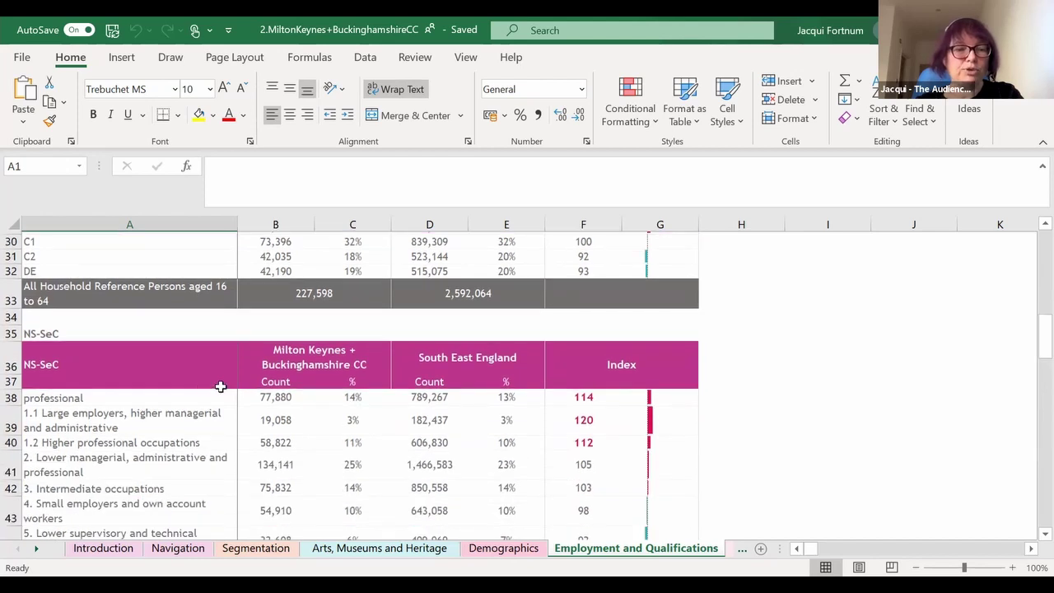
{"action": "scroll", "coordinate": [221, 386], "scroll_direction": "down", "scroll_amount": 1}
{"action": "scroll", "coordinate": [220, 385], "scroll_direction": "down", "scroll_amount": 2}
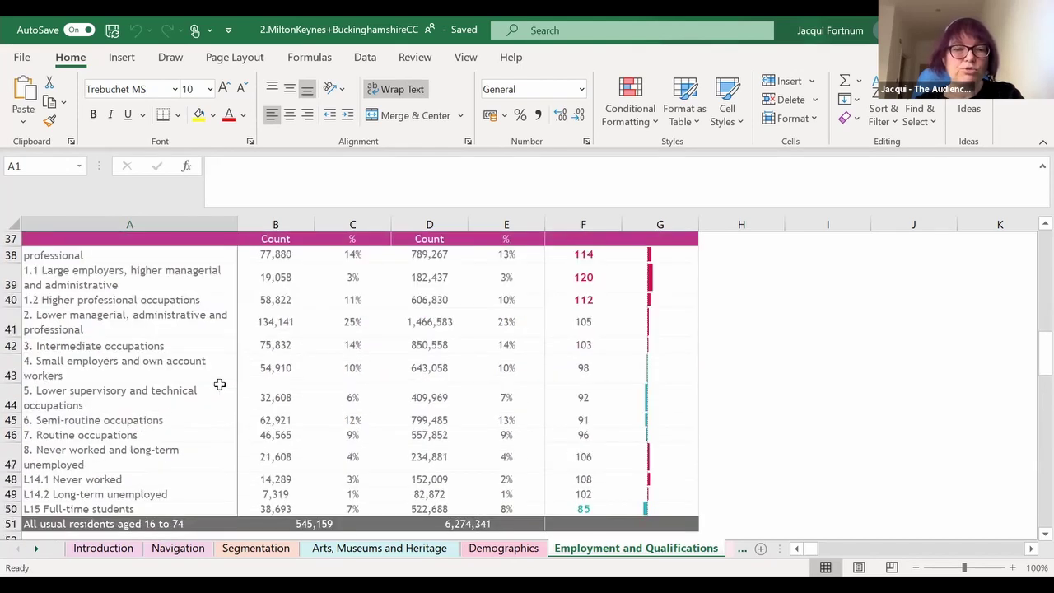
{"action": "scroll", "coordinate": [219, 384], "scroll_direction": "down", "scroll_amount": 3}
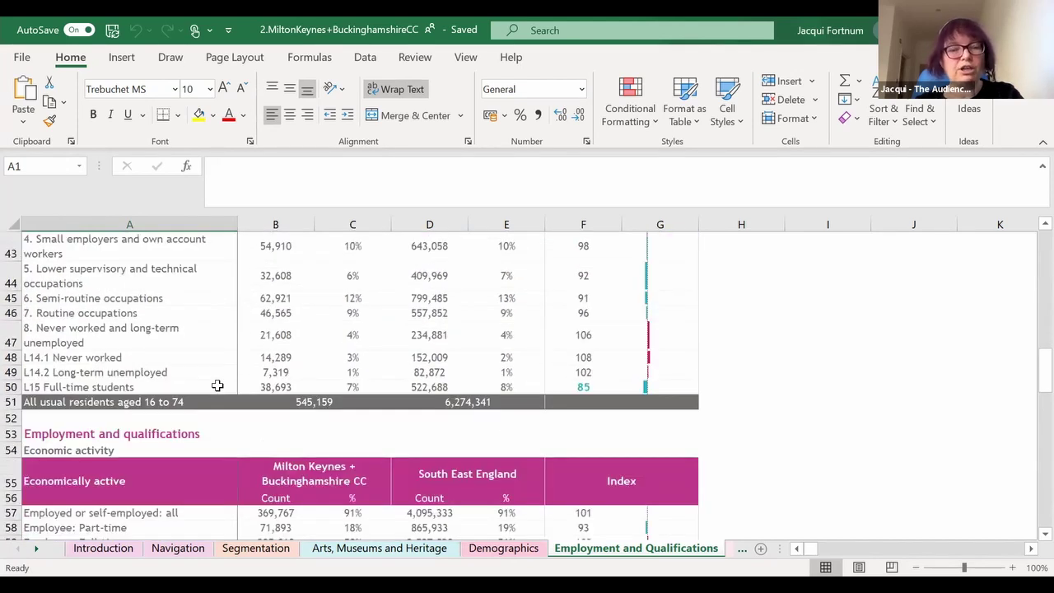
{"action": "scroll", "coordinate": [217, 385], "scroll_direction": "down", "scroll_amount": 4}
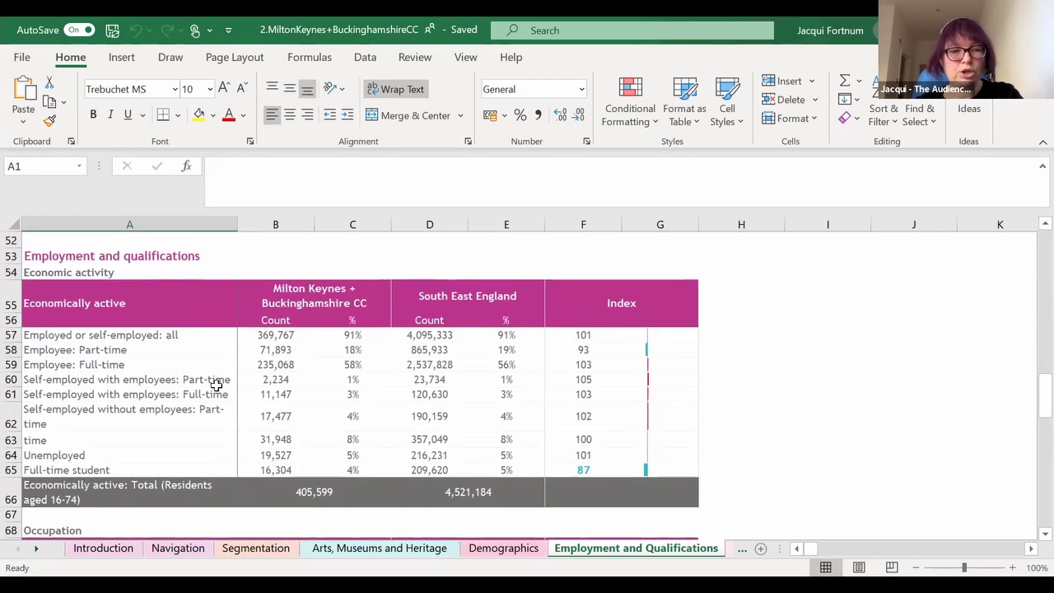
- Examine the occupation type table below the economic activity figures
{"action": "scroll", "coordinate": [217, 384], "scroll_direction": "down", "scroll_amount": 3}
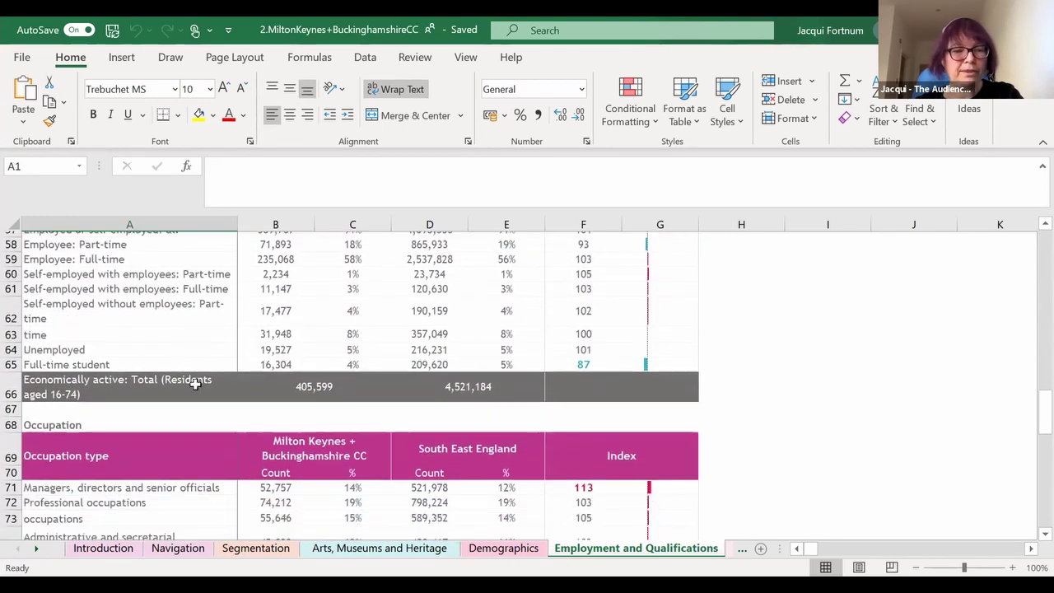
{"action": "scroll", "coordinate": [195, 383], "scroll_direction": "down", "scroll_amount": 1}
{"action": "scroll", "coordinate": [212, 387], "scroll_direction": "down", "scroll_amount": 1}
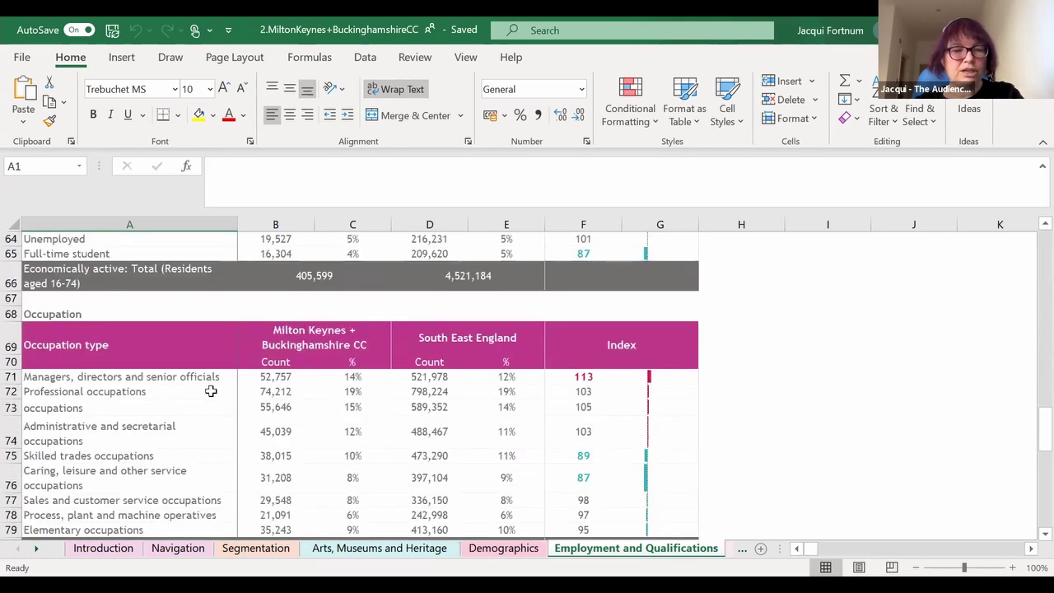
{"action": "scroll", "coordinate": [211, 391], "scroll_direction": "down", "scroll_amount": 3}
{"action": "scroll", "coordinate": [209, 343], "scroll_direction": "up", "scroll_amount": 1}
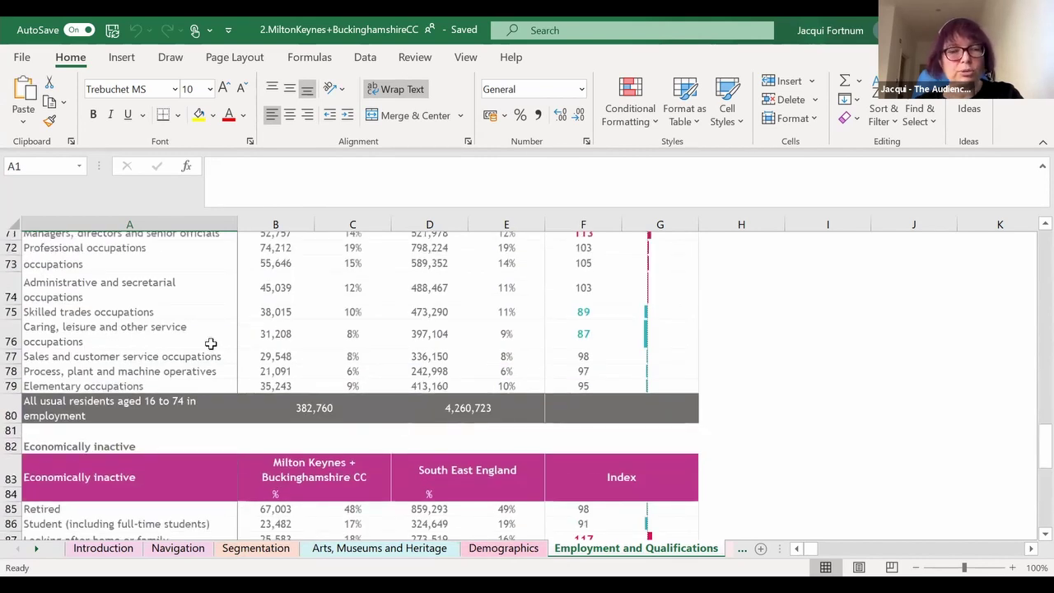
{"action": "scroll", "coordinate": [214, 423], "scroll_direction": "up", "scroll_amount": 1}
{"action": "scroll", "coordinate": [214, 423], "scroll_direction": "up", "scroll_amount": 1}
- Examine the economically inactive and highest qualification tables through to the notes ending the sheet
{"action": "scroll", "coordinate": [206, 424], "scroll_direction": "down", "scroll_amount": 4}
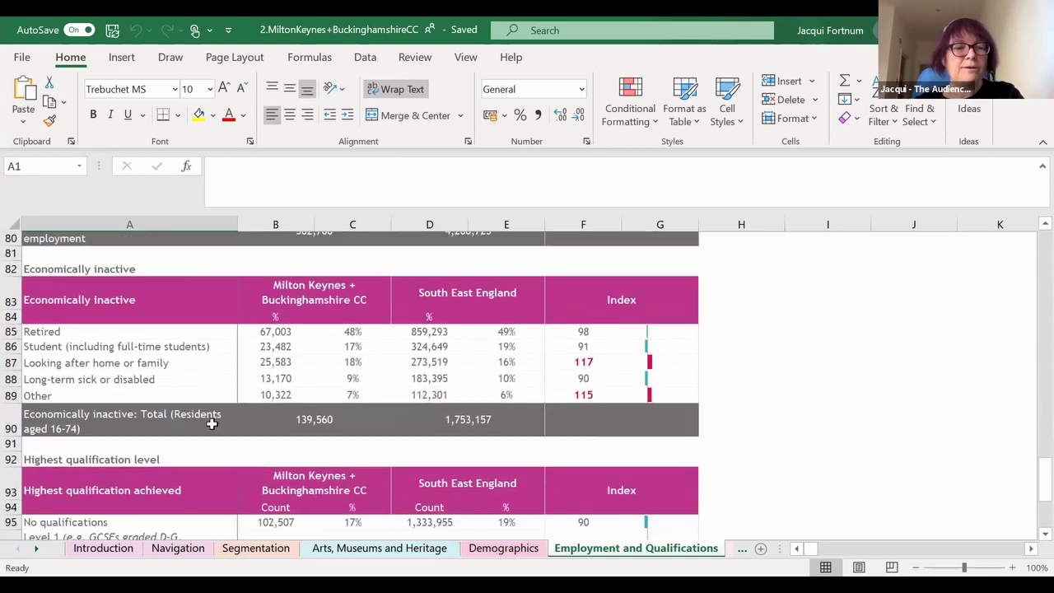
{"action": "scroll", "coordinate": [206, 425], "scroll_direction": "down", "scroll_amount": 2}
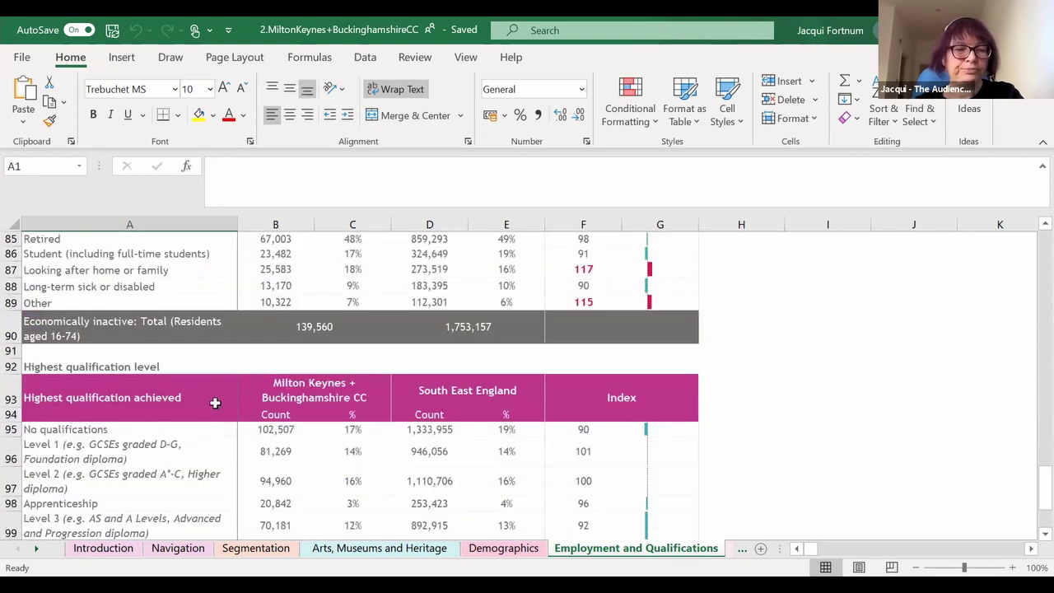
{"action": "scroll", "coordinate": [214, 403], "scroll_direction": "down", "scroll_amount": 1}
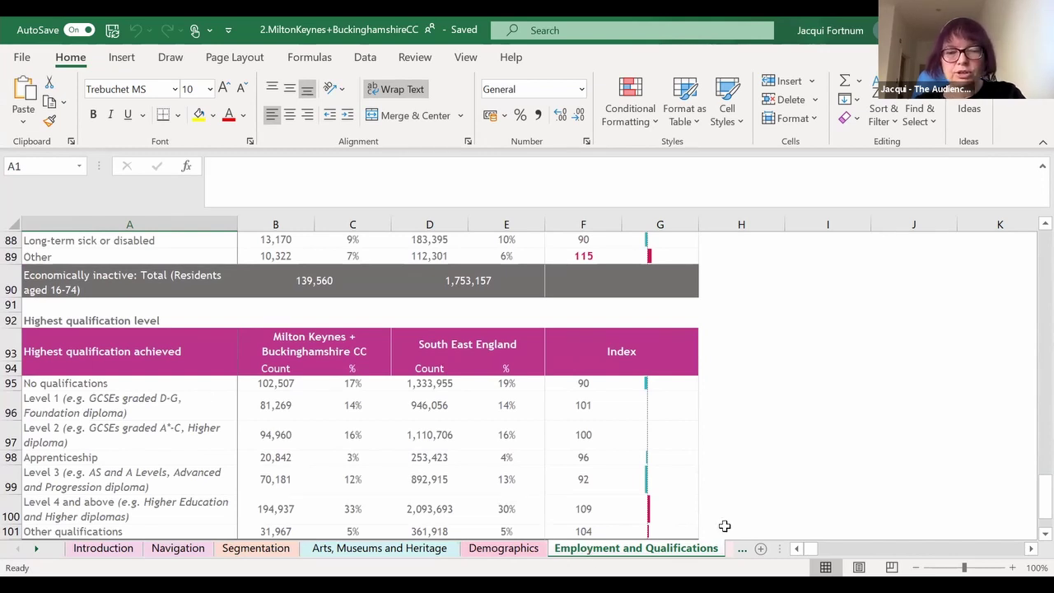
{"action": "scroll", "coordinate": [485, 509], "scroll_direction": "down", "scroll_amount": 1}
{"action": "scroll", "coordinate": [486, 509], "scroll_direction": "down", "scroll_amount": 3}
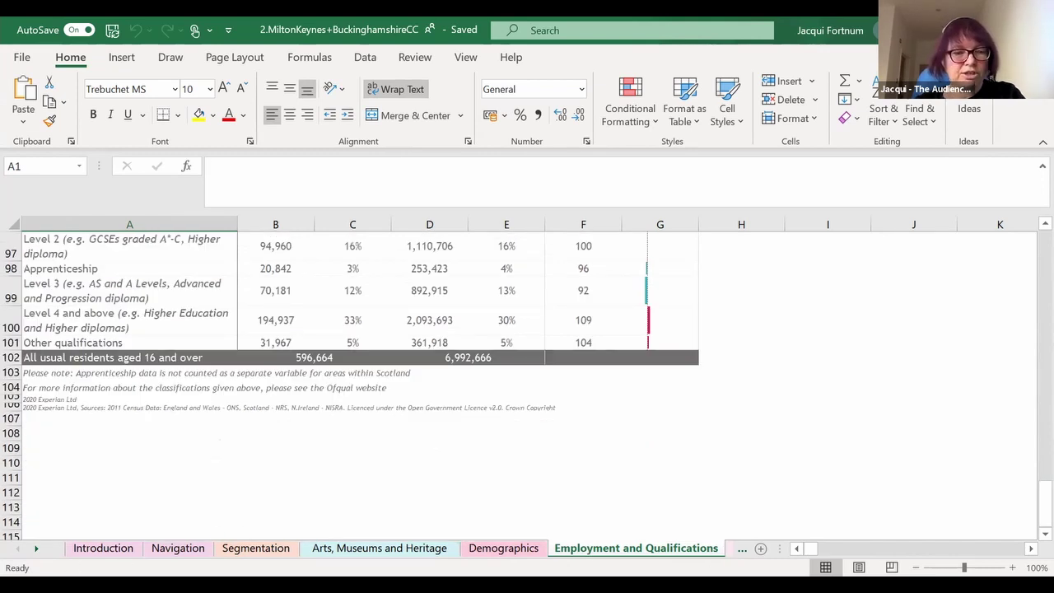
- Open the Country of birth and Language sheet and read its country of birth and language and religion summaries
{"action": "left_click", "coordinate": [36, 549]}
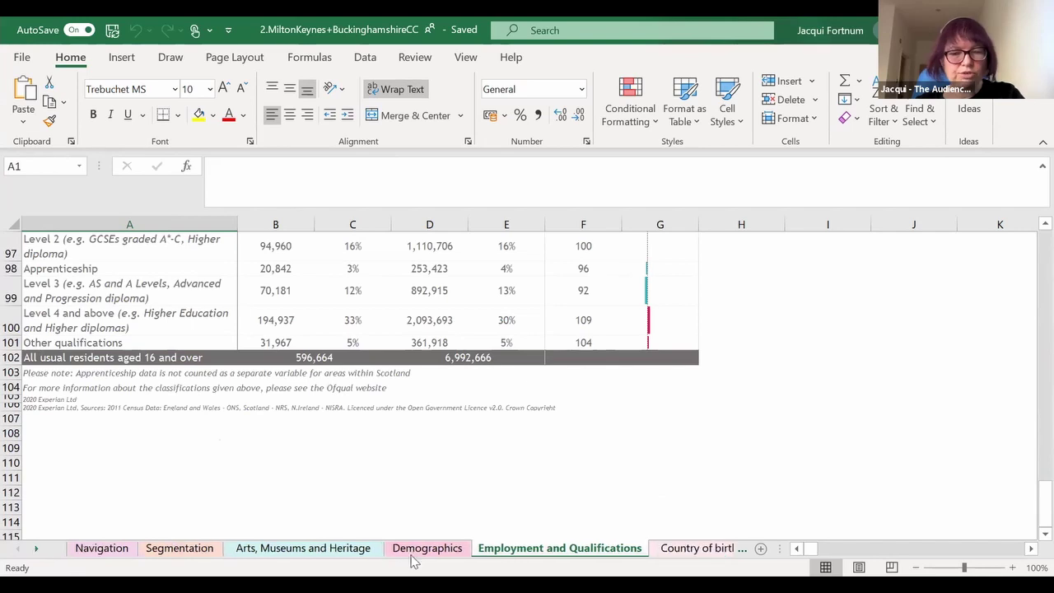
{"action": "scroll", "coordinate": [403, 553], "scroll_direction": "down", "scroll_amount": 2}
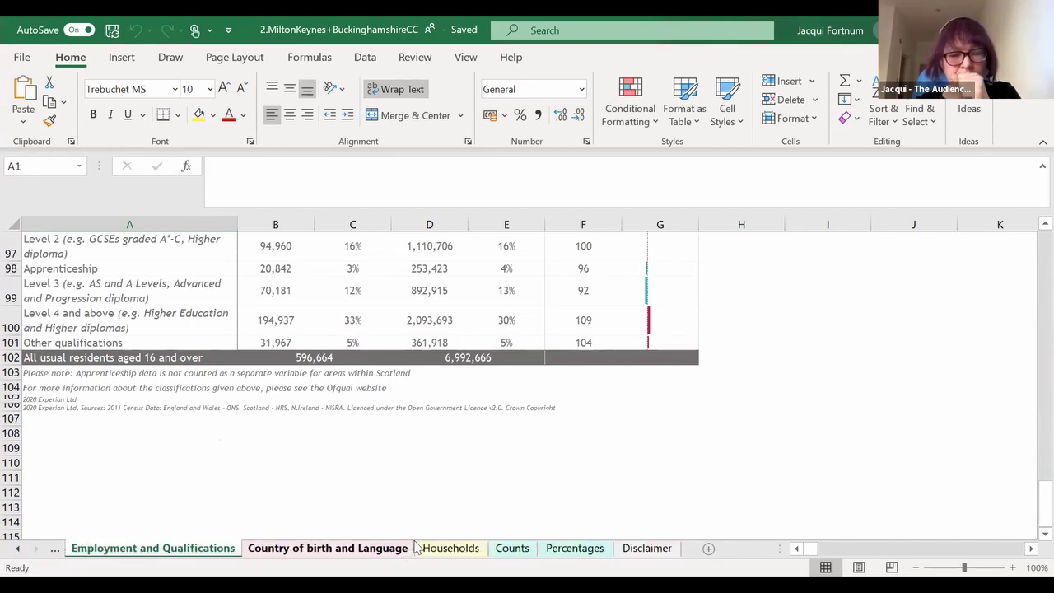
{"action": "left_click", "coordinate": [346, 551]}
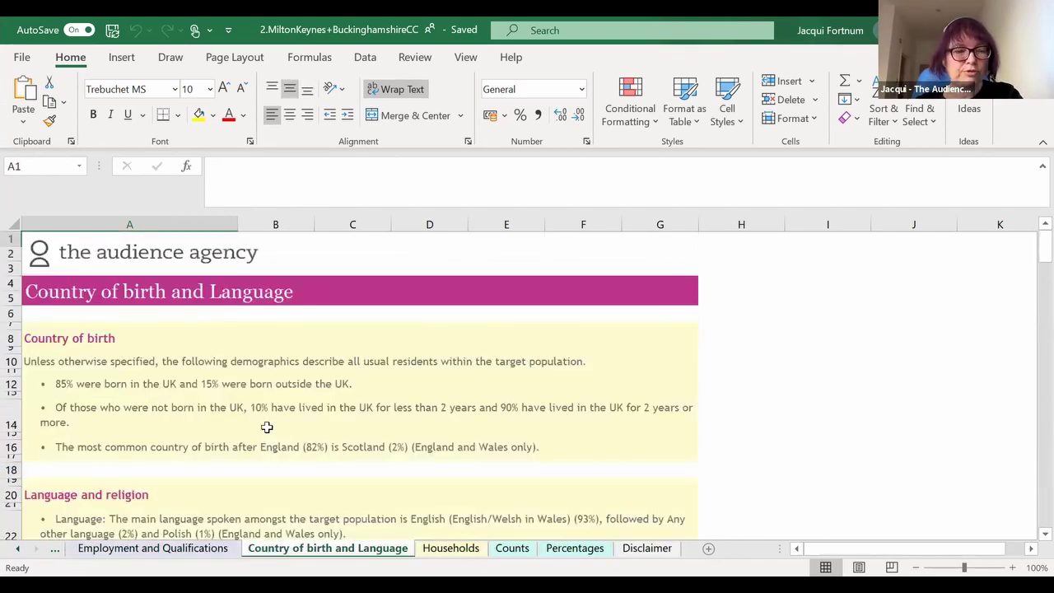
{"action": "scroll", "coordinate": [288, 411], "scroll_direction": "down", "scroll_amount": 2}
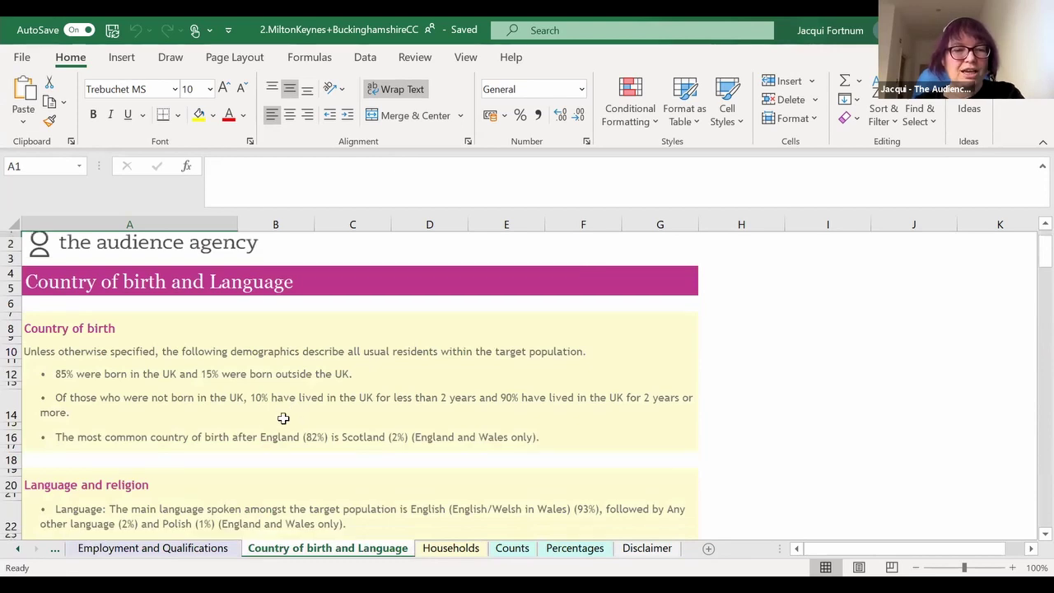
{"action": "scroll", "coordinate": [290, 409], "scroll_direction": "up", "scroll_amount": 1}
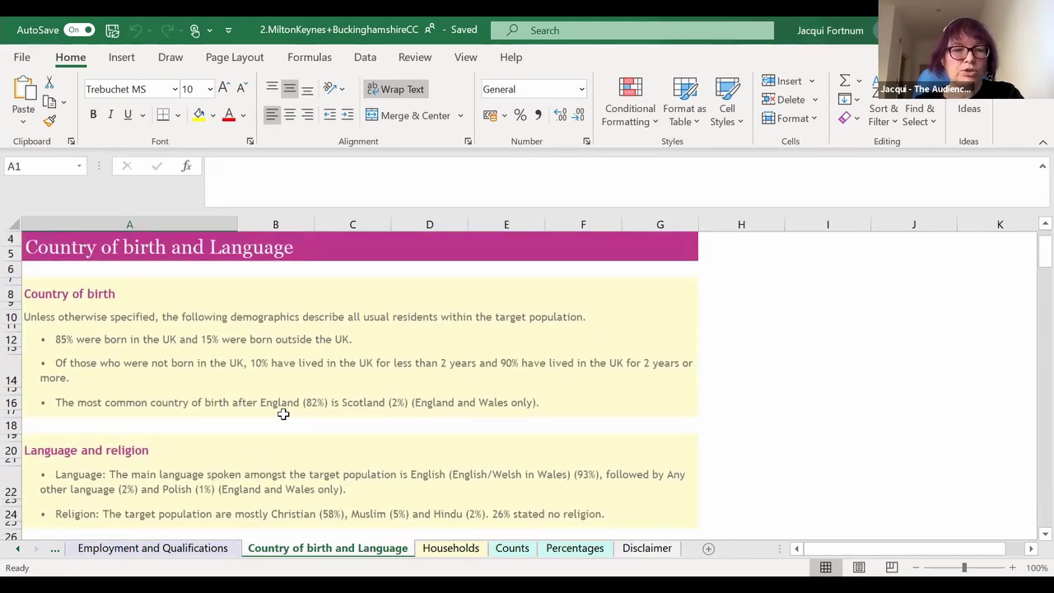
- Examine the country of birth and year of arrival in UK tables on the Country of birth and Language sheet
{"action": "scroll", "coordinate": [286, 411], "scroll_direction": "down", "scroll_amount": 1}
{"action": "scroll", "coordinate": [264, 424], "scroll_direction": "down", "scroll_amount": 4}
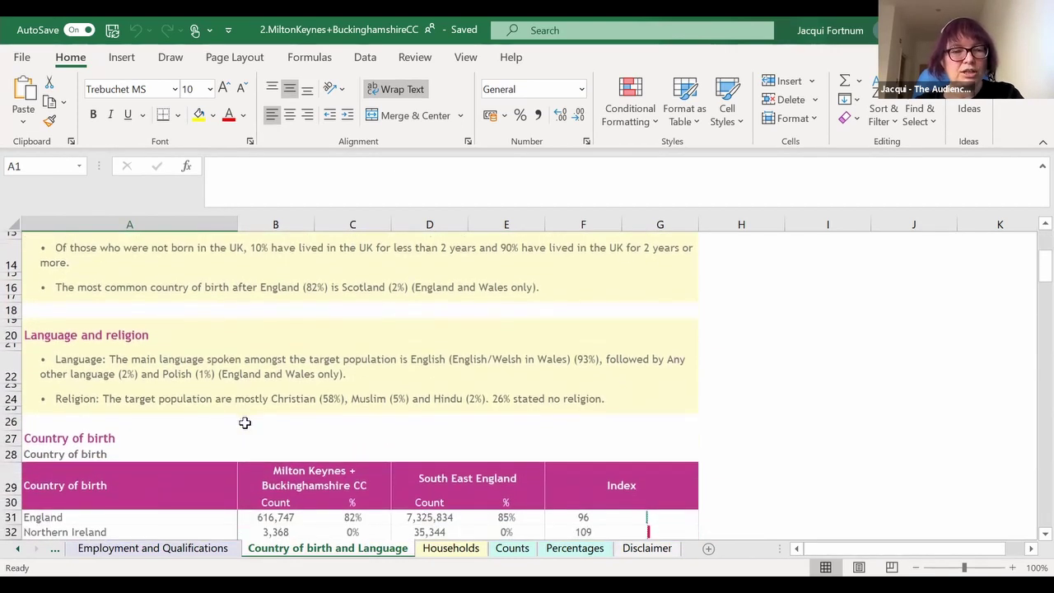
{"action": "scroll", "coordinate": [220, 428], "scroll_direction": "down", "scroll_amount": 2}
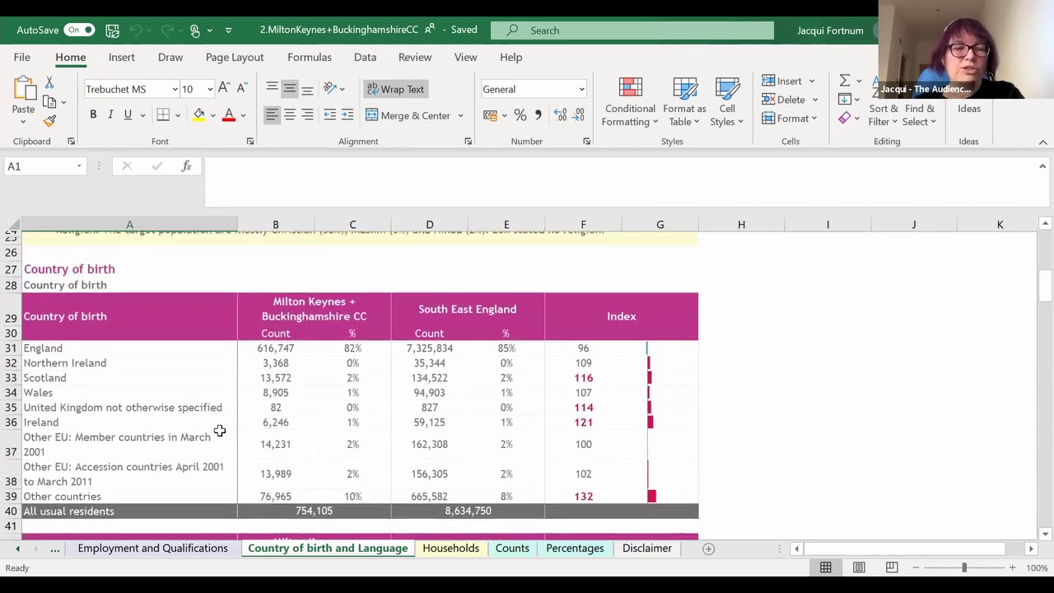
{"action": "scroll", "coordinate": [220, 431], "scroll_direction": "down", "scroll_amount": 5}
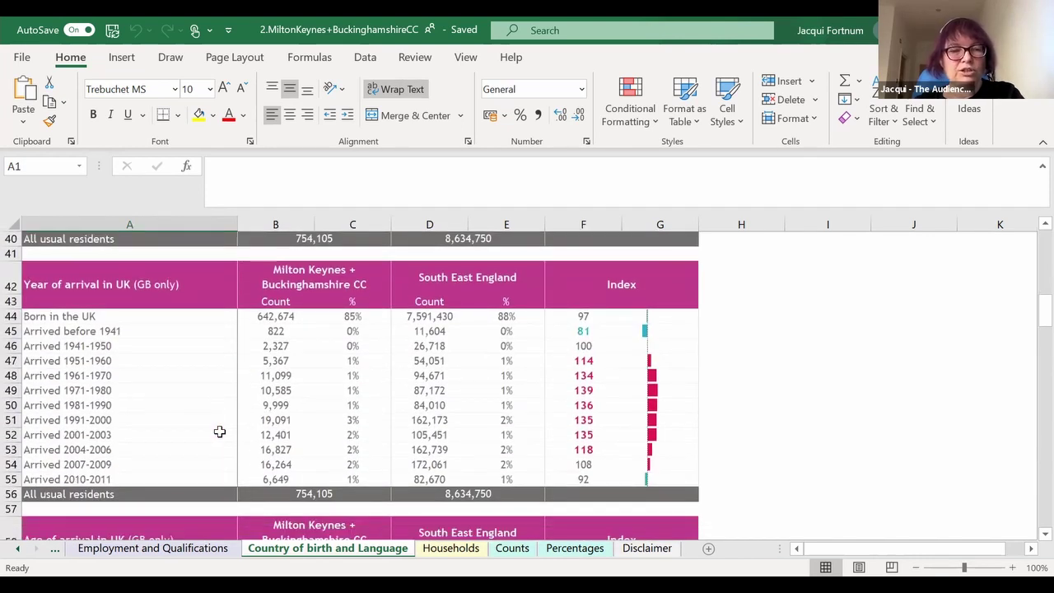
- Examine the age of arrival and length of residence in the UK tables
{"action": "scroll", "coordinate": [220, 431], "scroll_direction": "down", "scroll_amount": 2}
{"action": "scroll", "coordinate": [222, 434], "scroll_direction": "down", "scroll_amount": 2}
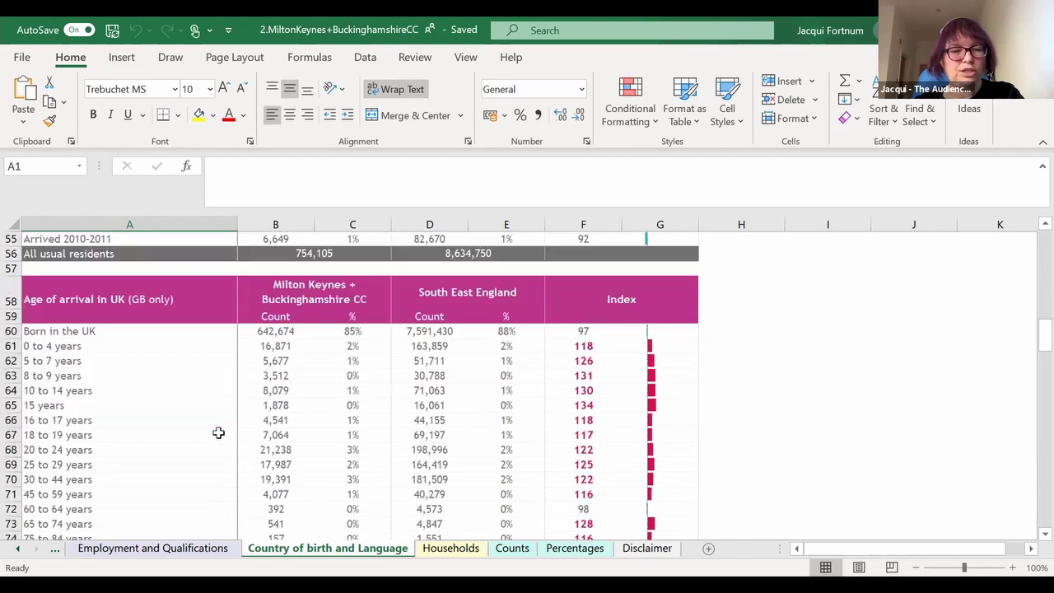
{"action": "scroll", "coordinate": [224, 435], "scroll_direction": "down", "scroll_amount": 1}
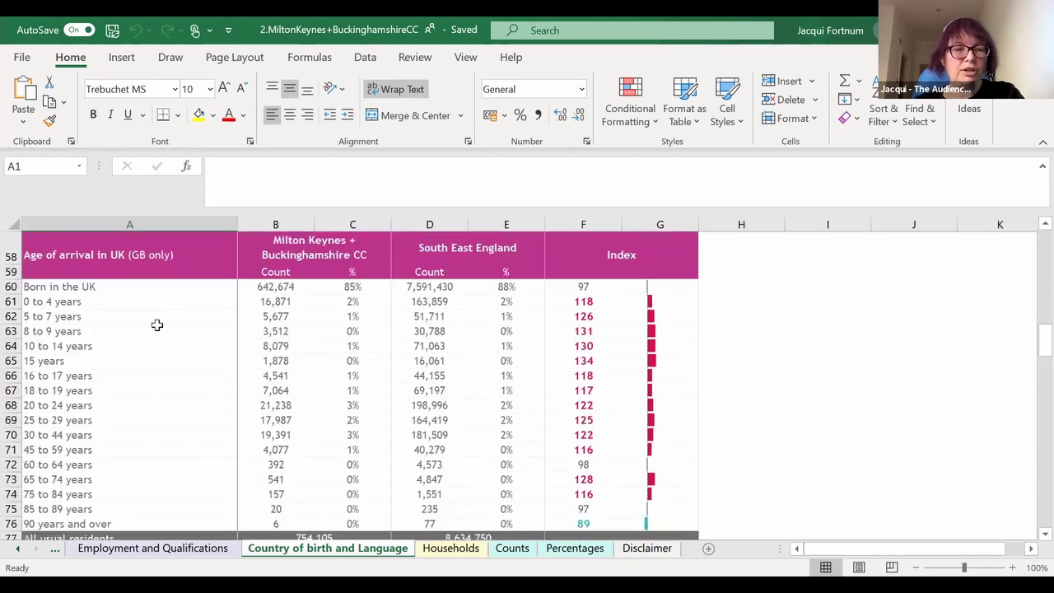
{"action": "scroll", "coordinate": [164, 337], "scroll_direction": "down", "scroll_amount": 3}
{"action": "scroll", "coordinate": [216, 372], "scroll_direction": "down", "scroll_amount": 5}
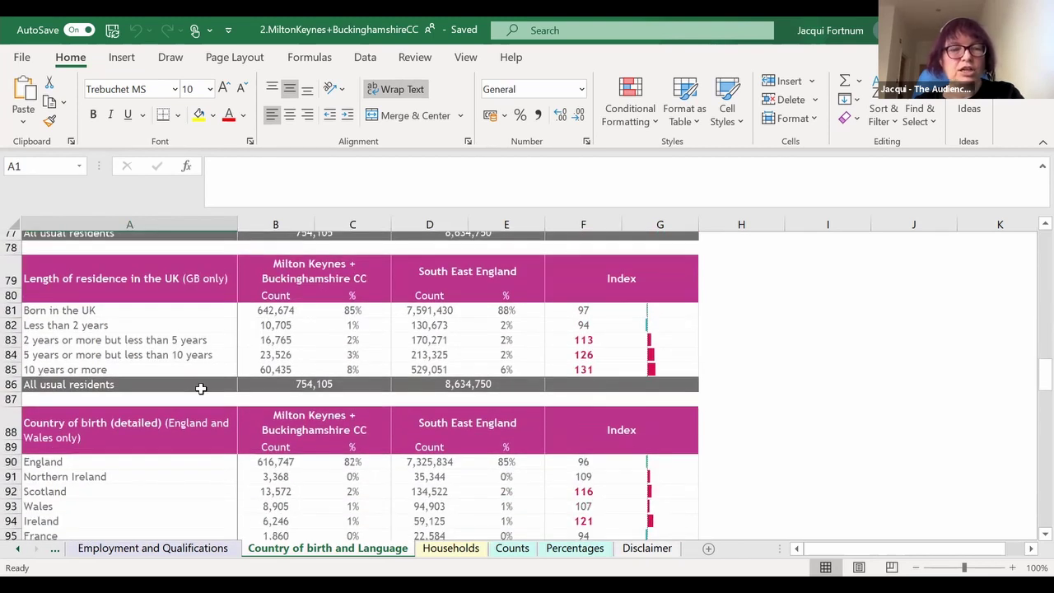
- Examine the detailed country of birth table for England and Wales through to its total row
{"action": "scroll", "coordinate": [194, 402], "scroll_direction": "down", "scroll_amount": 1}
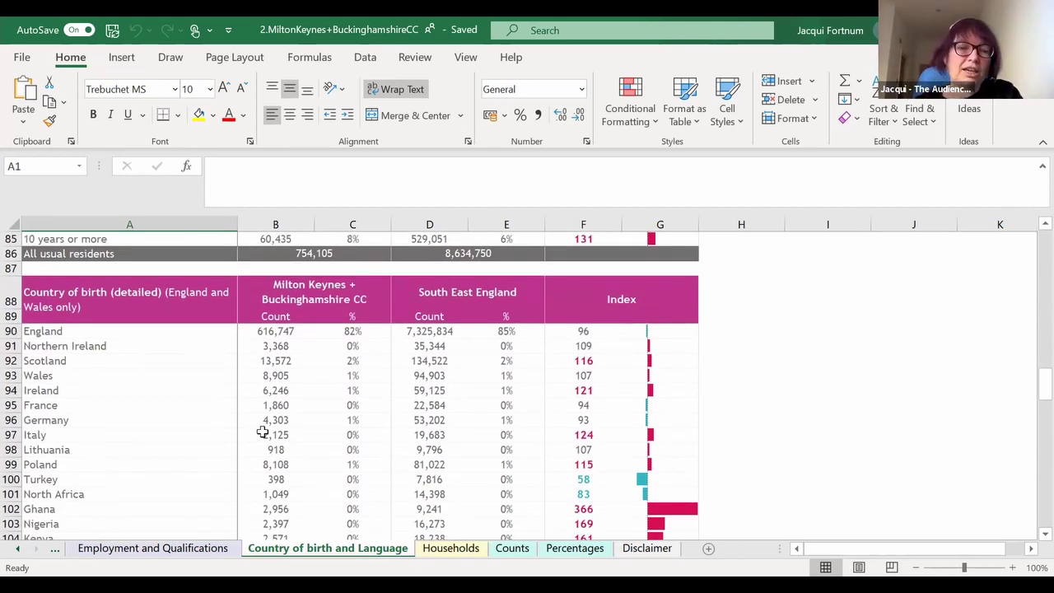
{"action": "scroll", "coordinate": [172, 447], "scroll_direction": "down", "scroll_amount": 1}
{"action": "scroll", "coordinate": [175, 422], "scroll_direction": "down", "scroll_amount": 3}
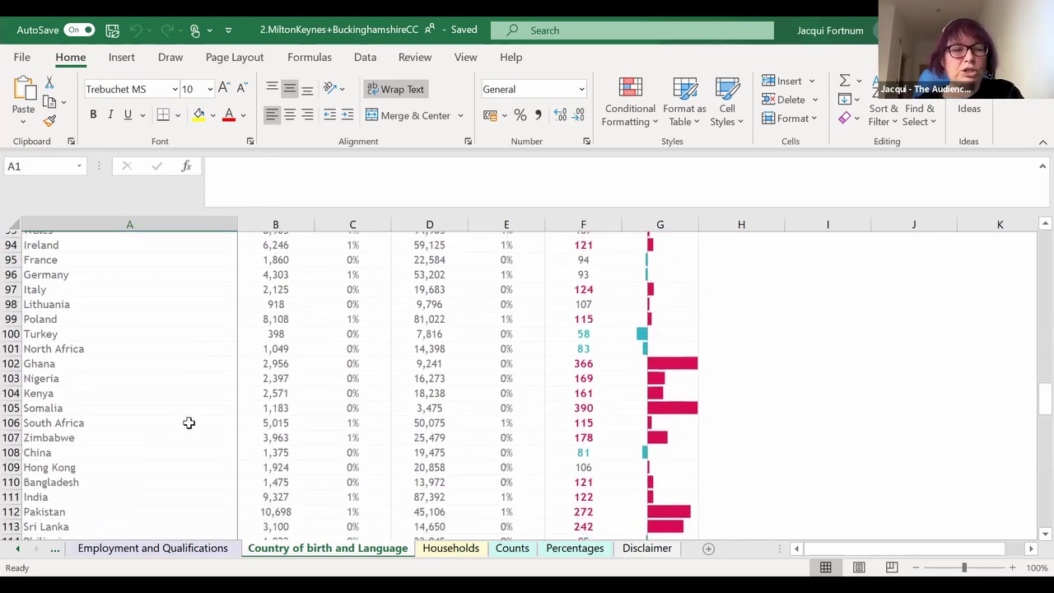
{"action": "scroll", "coordinate": [202, 426], "scroll_direction": "down", "scroll_amount": 3}
{"action": "scroll", "coordinate": [202, 427], "scroll_direction": "down", "scroll_amount": 2}
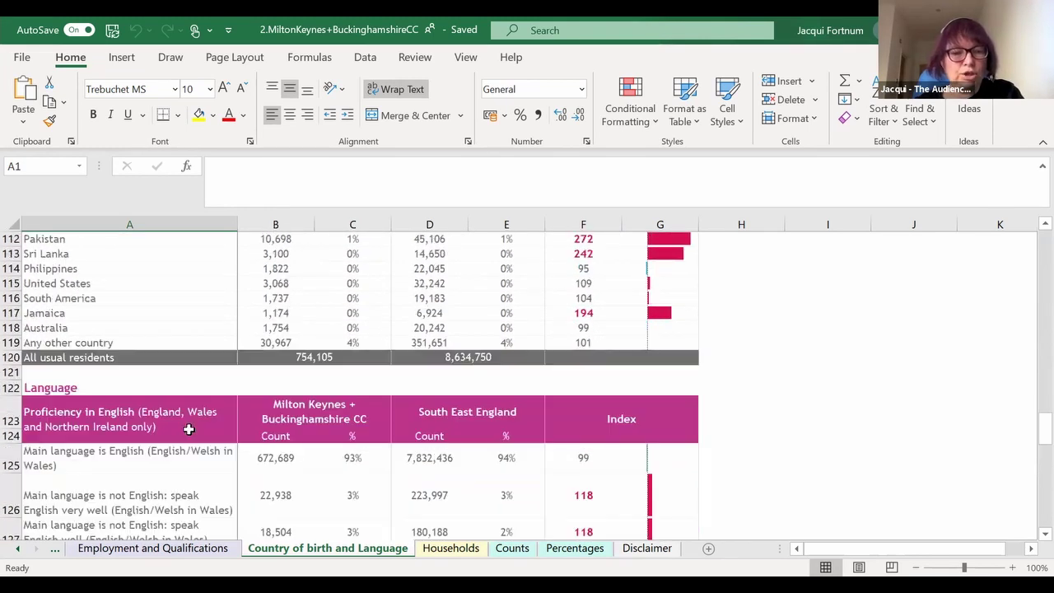
- Examine the proficiency in English table in the Language section
{"action": "scroll", "coordinate": [213, 430], "scroll_direction": "down", "scroll_amount": 2}
{"action": "scroll", "coordinate": [217, 432], "scroll_direction": "down", "scroll_amount": 4}
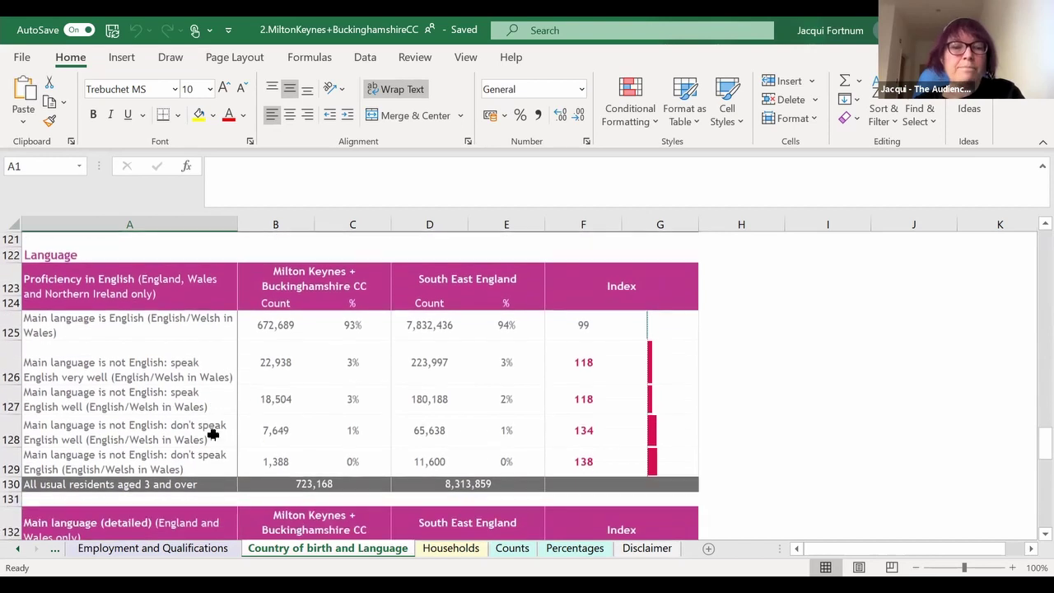
{"action": "scroll", "coordinate": [197, 430], "scroll_direction": "down", "scroll_amount": 1}
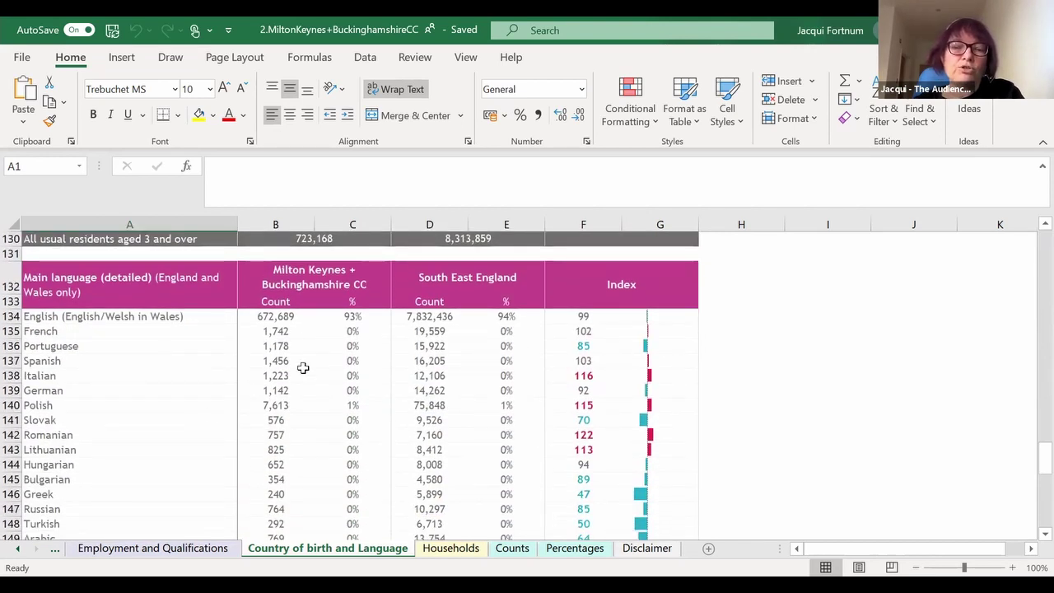
- Examine the detailed main language table and the religion table at the end of the sheet
{"action": "scroll", "coordinate": [205, 412], "scroll_direction": "down", "scroll_amount": 3}
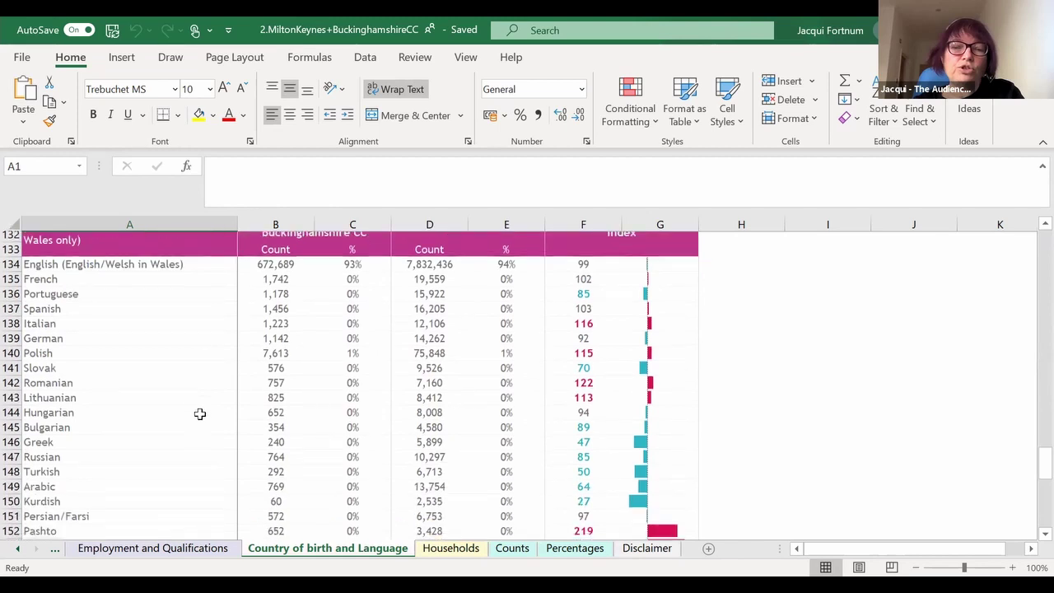
{"action": "scroll", "coordinate": [199, 413], "scroll_direction": "down", "scroll_amount": 1}
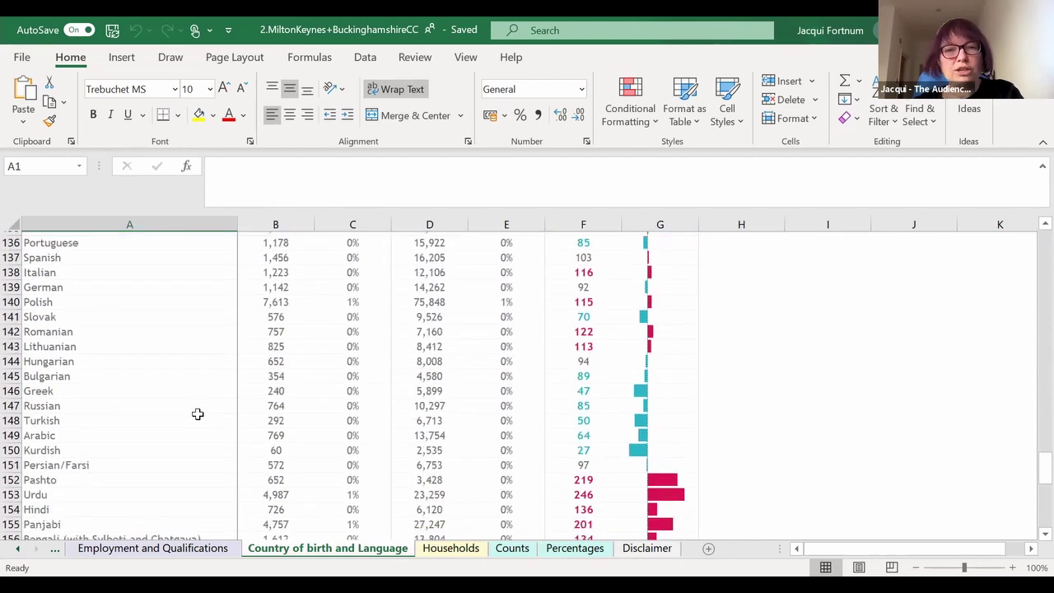
{"action": "scroll", "coordinate": [198, 413], "scroll_direction": "down", "scroll_amount": 1}
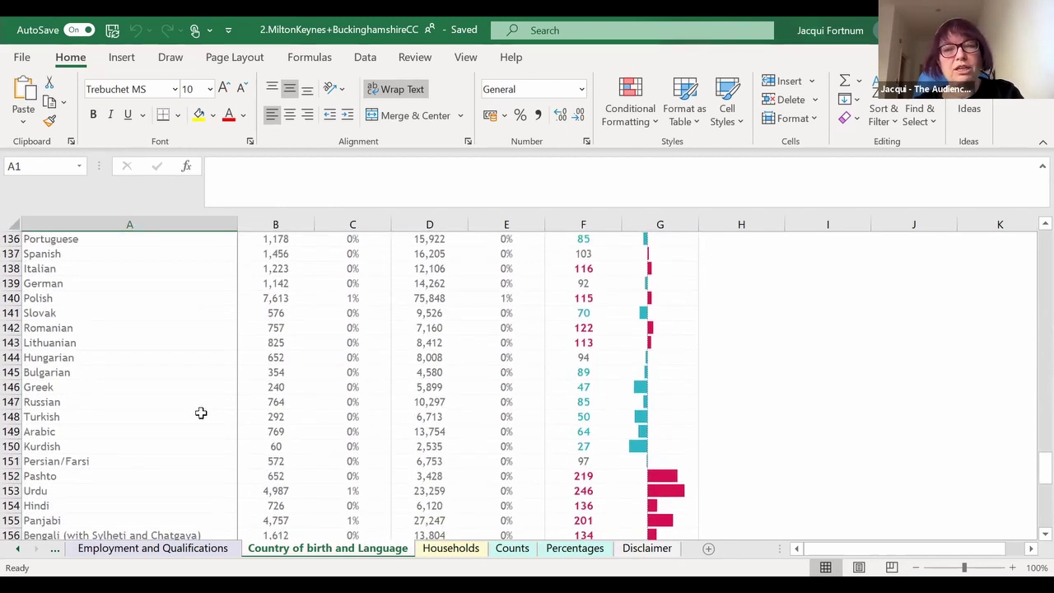
{"action": "scroll", "coordinate": [200, 412], "scroll_direction": "down", "scroll_amount": 2}
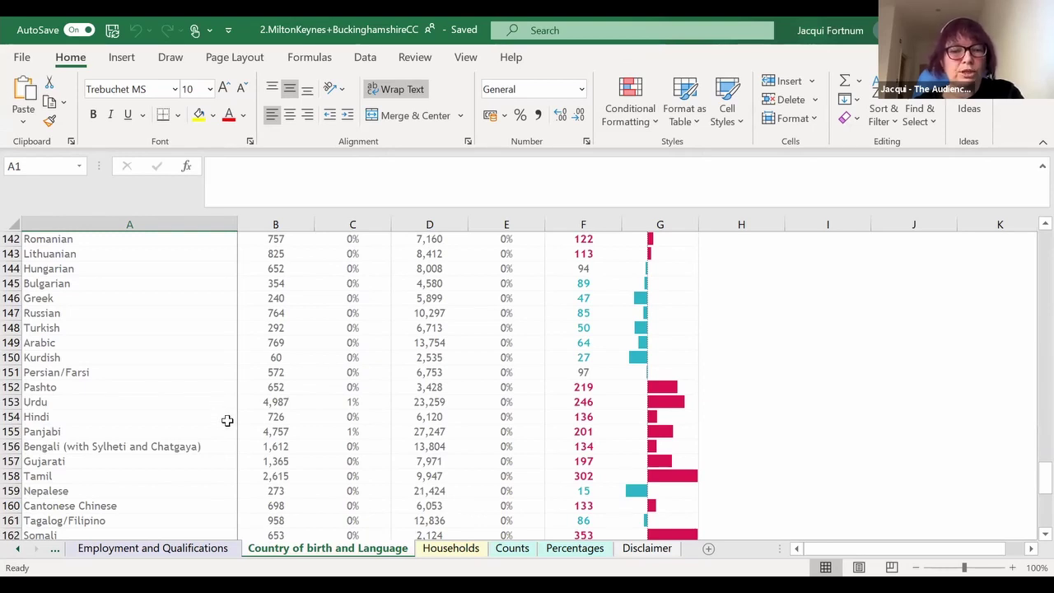
{"action": "scroll", "coordinate": [227, 419], "scroll_direction": "down", "scroll_amount": 1}
{"action": "scroll", "coordinate": [224, 422], "scroll_direction": "down", "scroll_amount": 4}
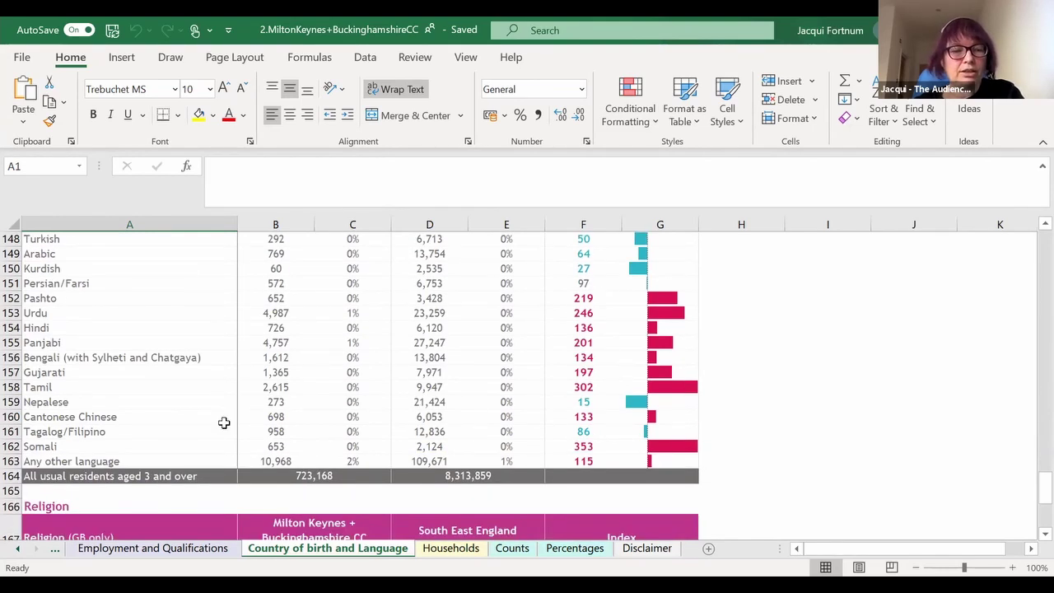
{"action": "scroll", "coordinate": [458, 559], "scroll_direction": "down", "scroll_amount": 3}
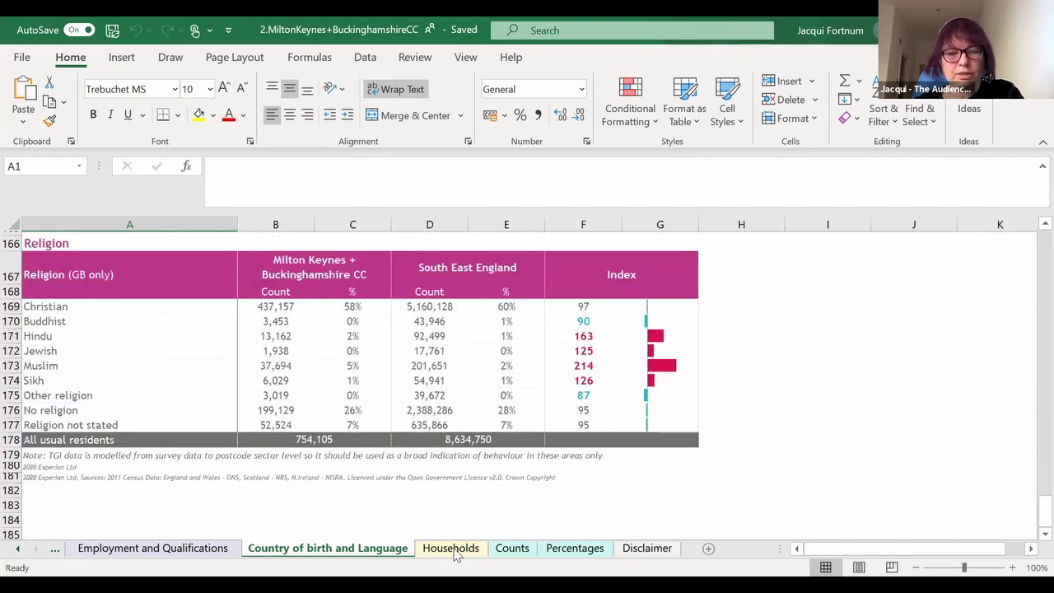
- Open the Households sheet and read its population and households summary and the marital and civil partnership status table
{"action": "key", "text": "ctrl+Page_Down"}
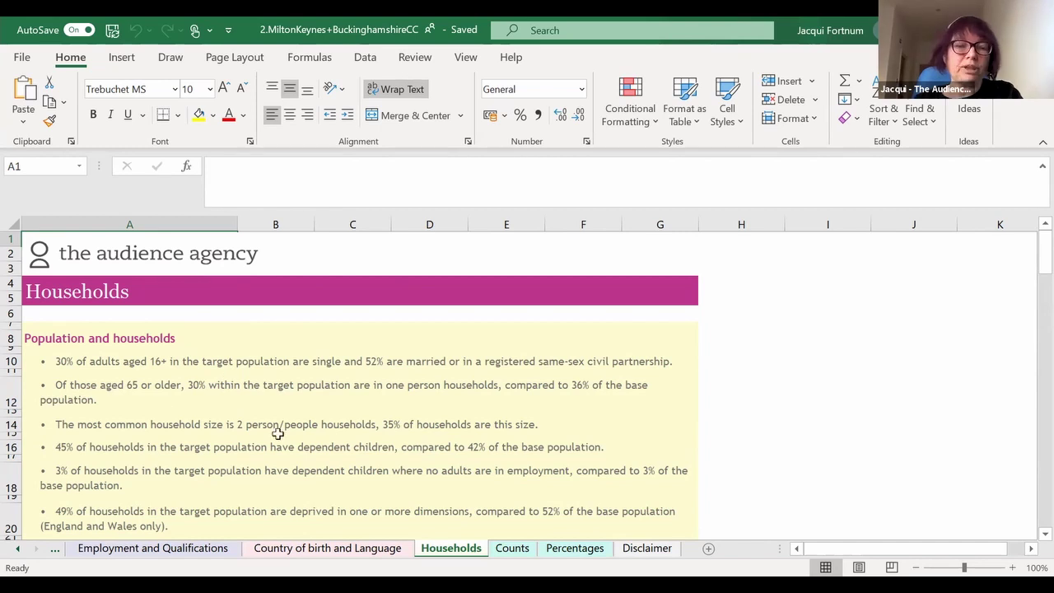
{"action": "scroll", "coordinate": [245, 406], "scroll_direction": "down", "scroll_amount": 1}
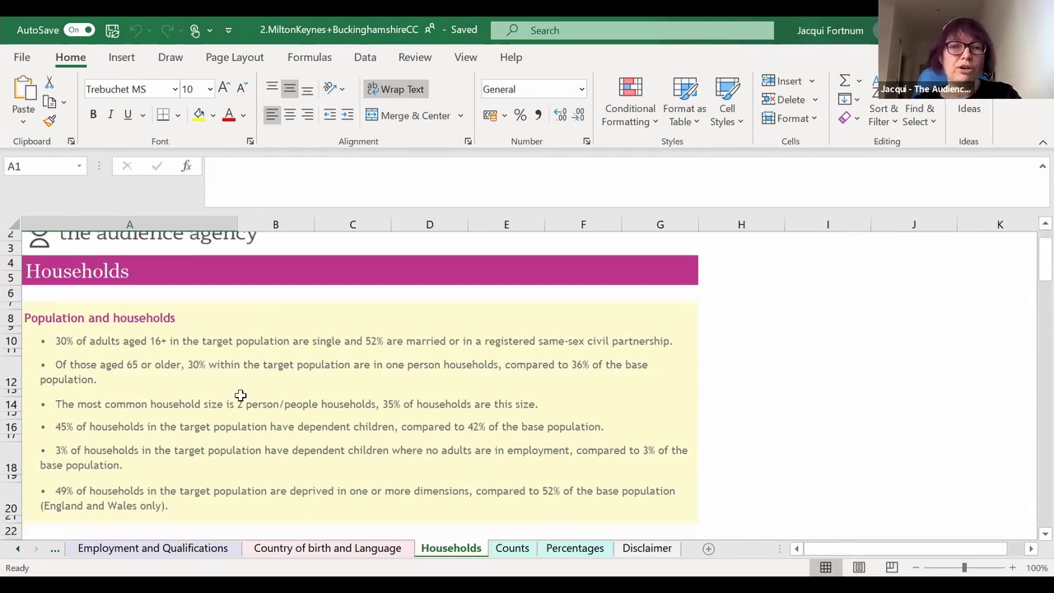
{"action": "scroll", "coordinate": [258, 368], "scroll_direction": "down", "scroll_amount": 2}
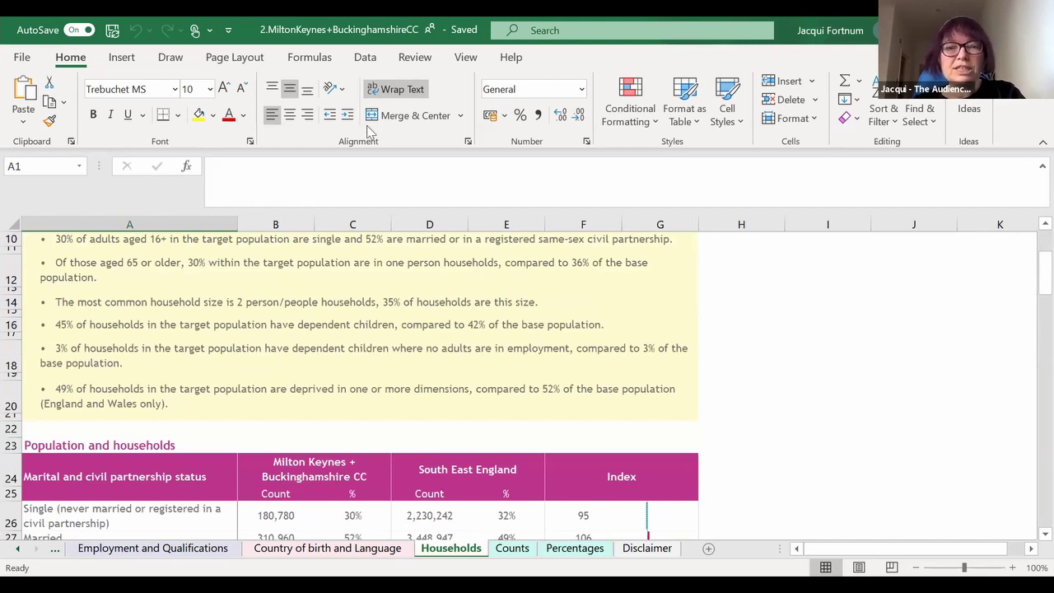
{"action": "scroll", "coordinate": [369, 132], "scroll_direction": "down", "scroll_amount": 3}
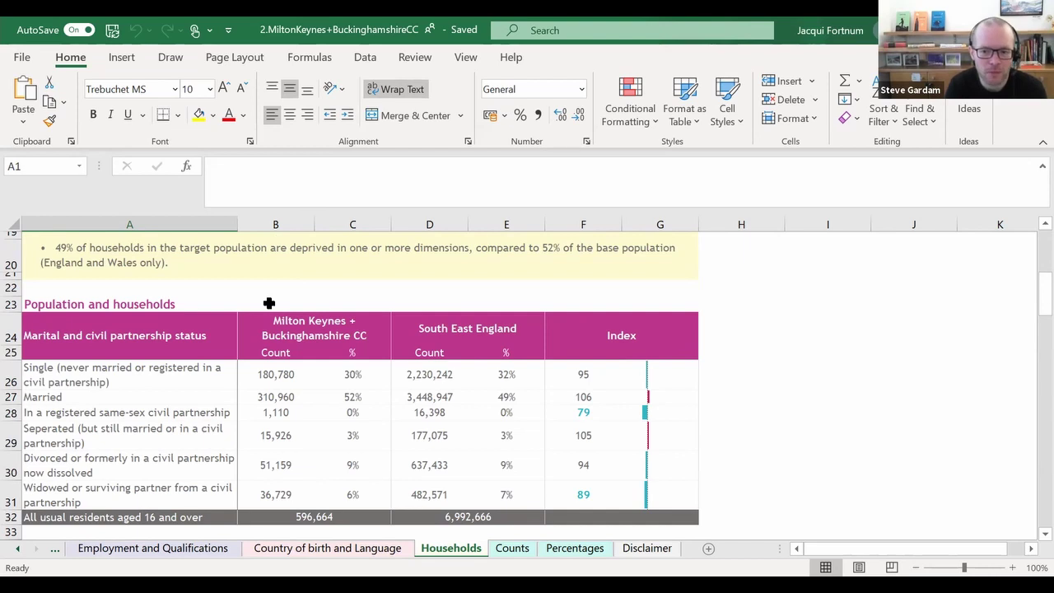
{"action": "scroll", "coordinate": [268, 303], "scroll_direction": "up", "scroll_amount": 3}
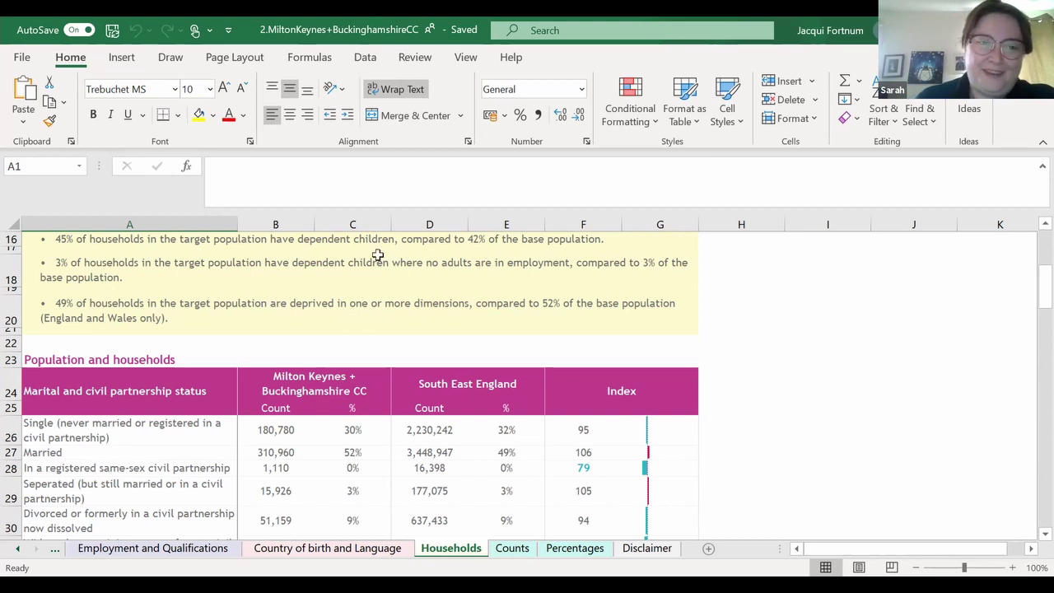
{"action": "scroll", "coordinate": [281, 362], "scroll_direction": "down", "scroll_amount": 1}
{"action": "scroll", "coordinate": [281, 344], "scroll_direction": "down", "scroll_amount": 1}
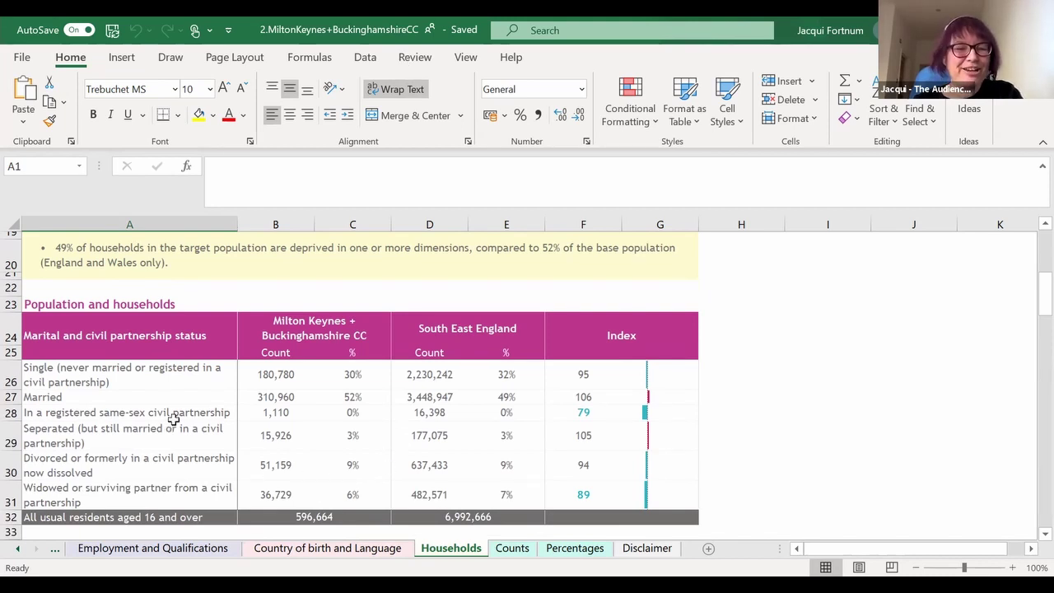
- Examine the adult lifestage table, broken down by age and dependent children in the household
{"action": "scroll", "coordinate": [180, 413], "scroll_direction": "down", "scroll_amount": 4}
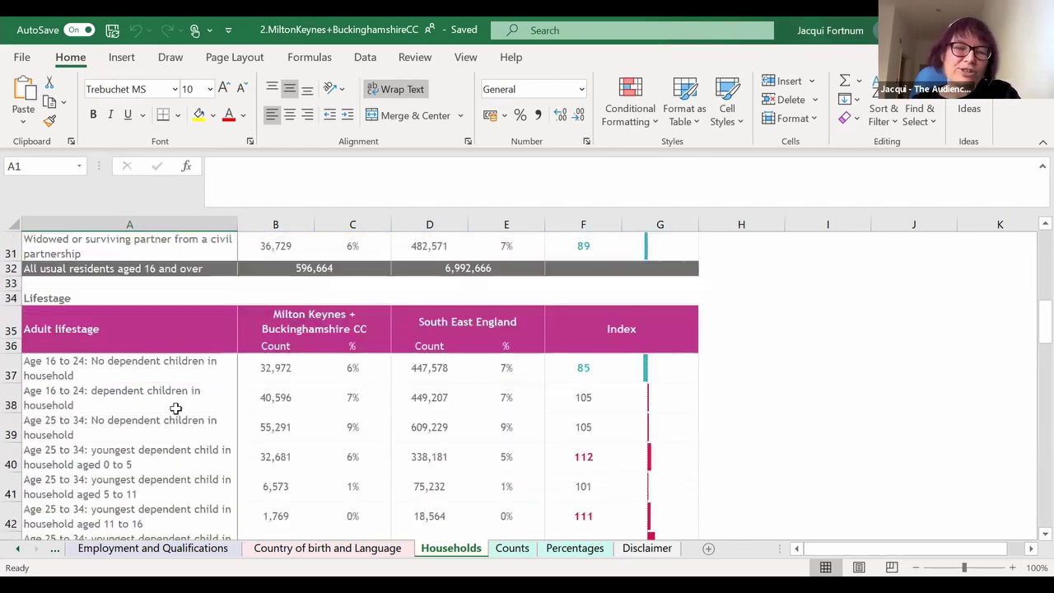
{"action": "scroll", "coordinate": [176, 400], "scroll_direction": "down", "scroll_amount": 1}
{"action": "scroll", "coordinate": [180, 404], "scroll_direction": "down", "scroll_amount": 1}
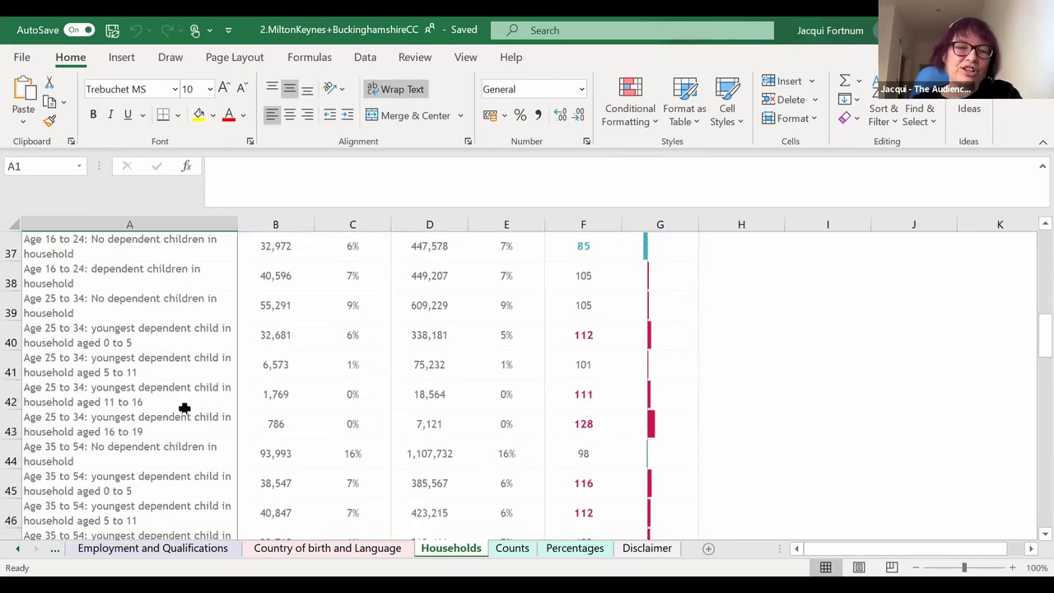
{"action": "scroll", "coordinate": [346, 415], "scroll_direction": "up", "scroll_amount": 1}
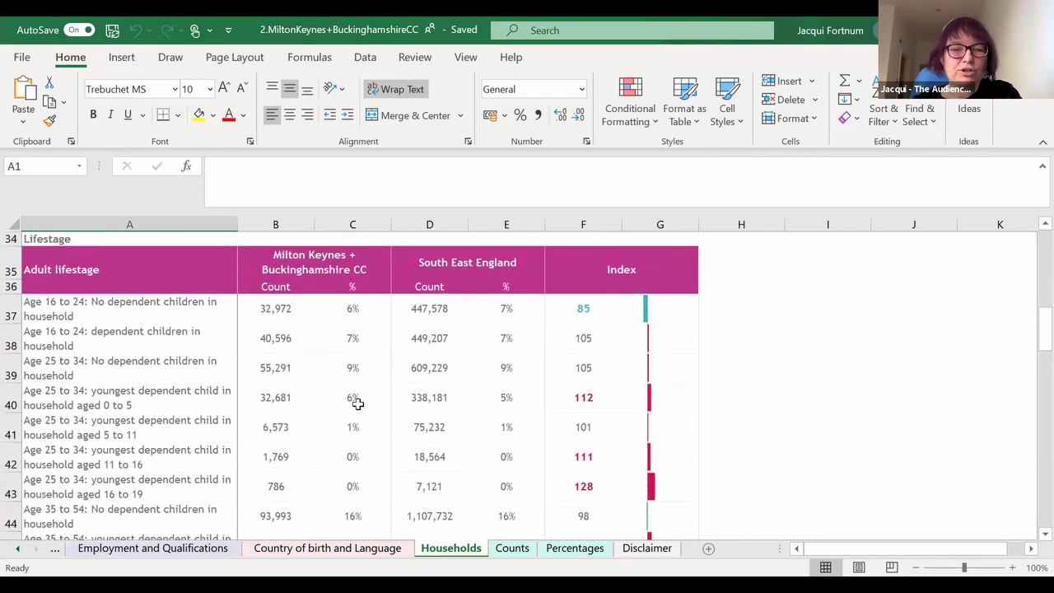
{"action": "scroll", "coordinate": [151, 372], "scroll_direction": "down", "scroll_amount": 1}
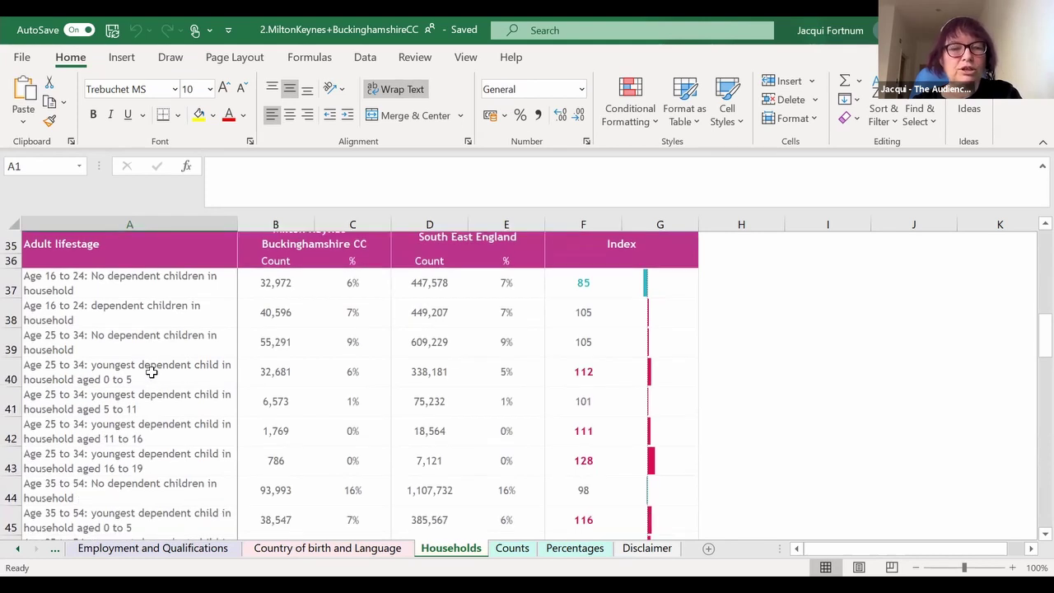
{"action": "scroll", "coordinate": [151, 372], "scroll_direction": "down", "scroll_amount": 1}
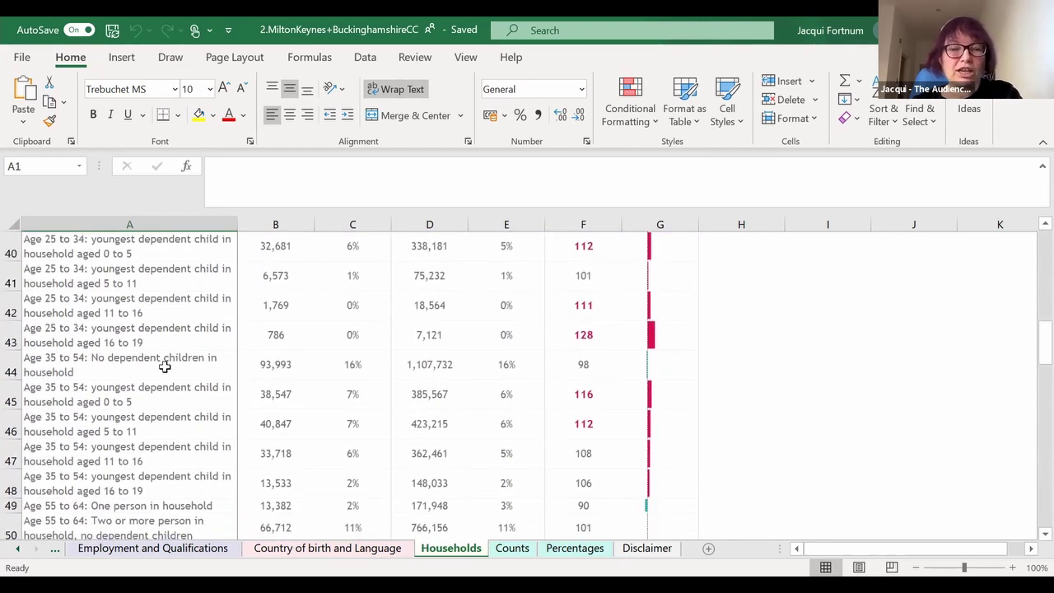
- Examine the household size and one-family household composition tables
{"action": "scroll", "coordinate": [151, 372], "scroll_direction": "down", "scroll_amount": 2}
{"action": "scroll", "coordinate": [158, 377], "scroll_direction": "down", "scroll_amount": 4}
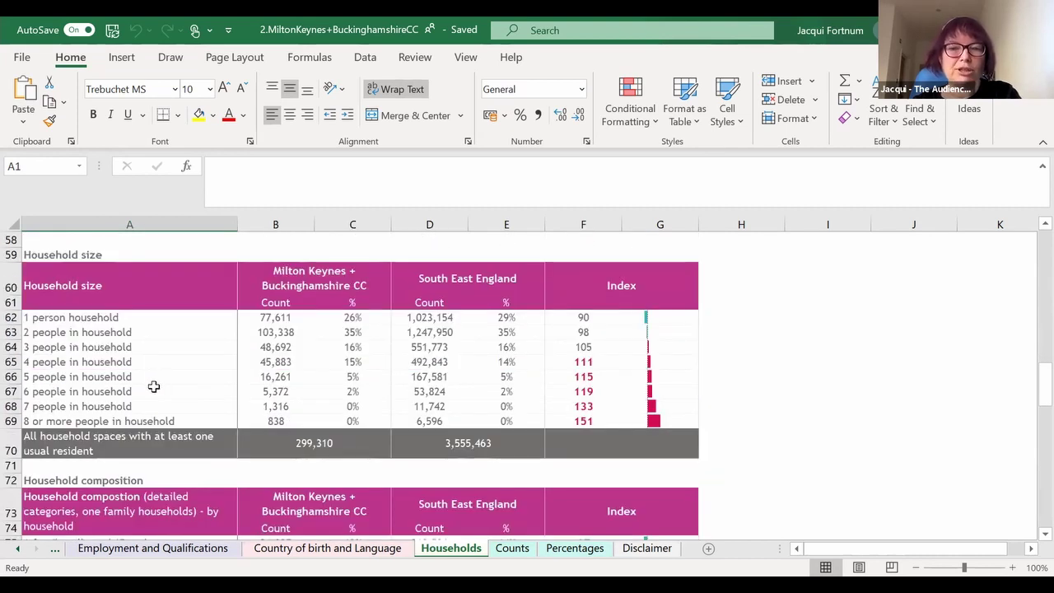
{"action": "scroll", "coordinate": [181, 403], "scroll_direction": "down", "scroll_amount": 1}
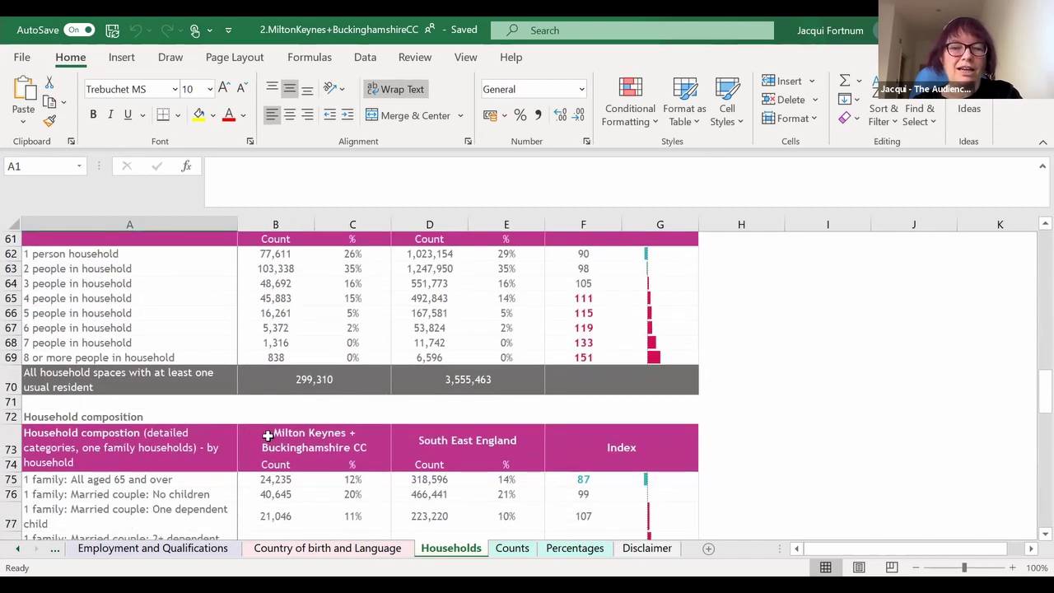
{"action": "scroll", "coordinate": [231, 432], "scroll_direction": "down", "scroll_amount": 2}
{"action": "scroll", "coordinate": [206, 476], "scroll_direction": "down", "scroll_amount": 5}
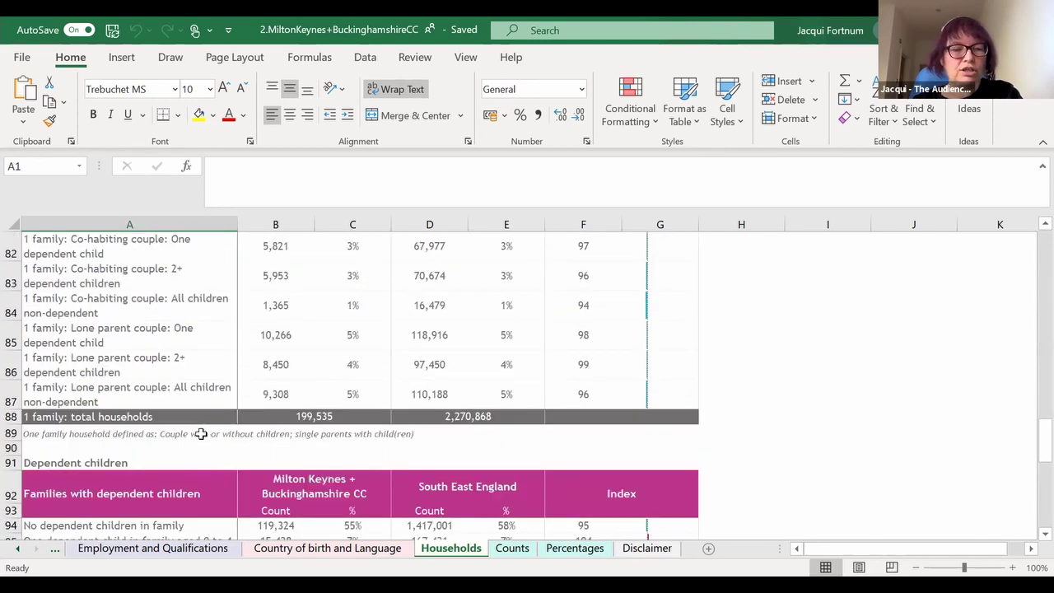
- Examine the remaining household tables, from families with dependent children to households by deprivation dimensions
{"action": "scroll", "coordinate": [200, 416], "scroll_direction": "down", "scroll_amount": 5}
{"action": "scroll", "coordinate": [199, 404], "scroll_direction": "down", "scroll_amount": 3}
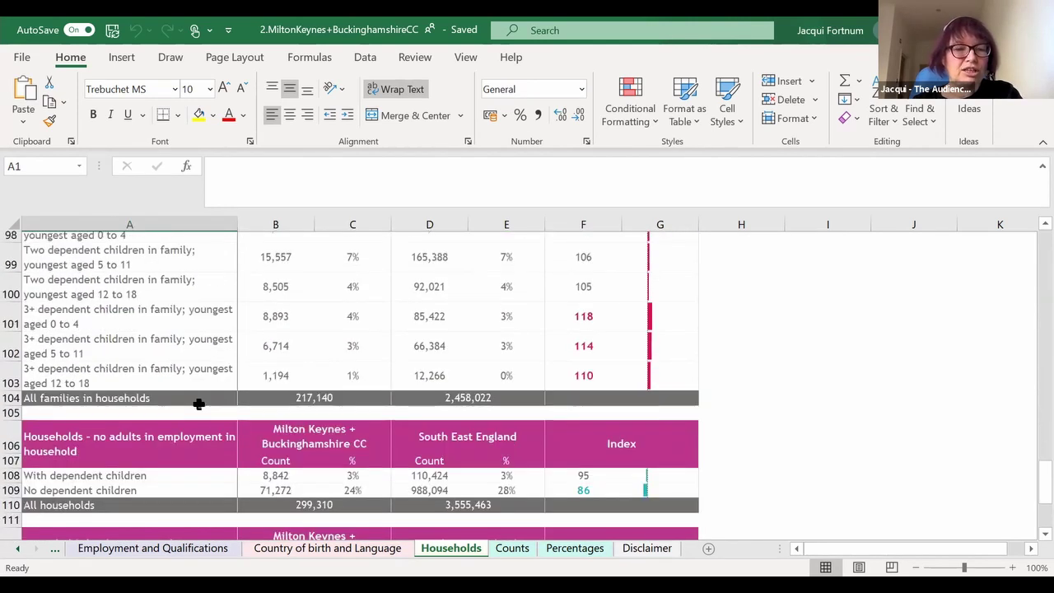
{"action": "scroll", "coordinate": [199, 401], "scroll_direction": "down", "scroll_amount": 2}
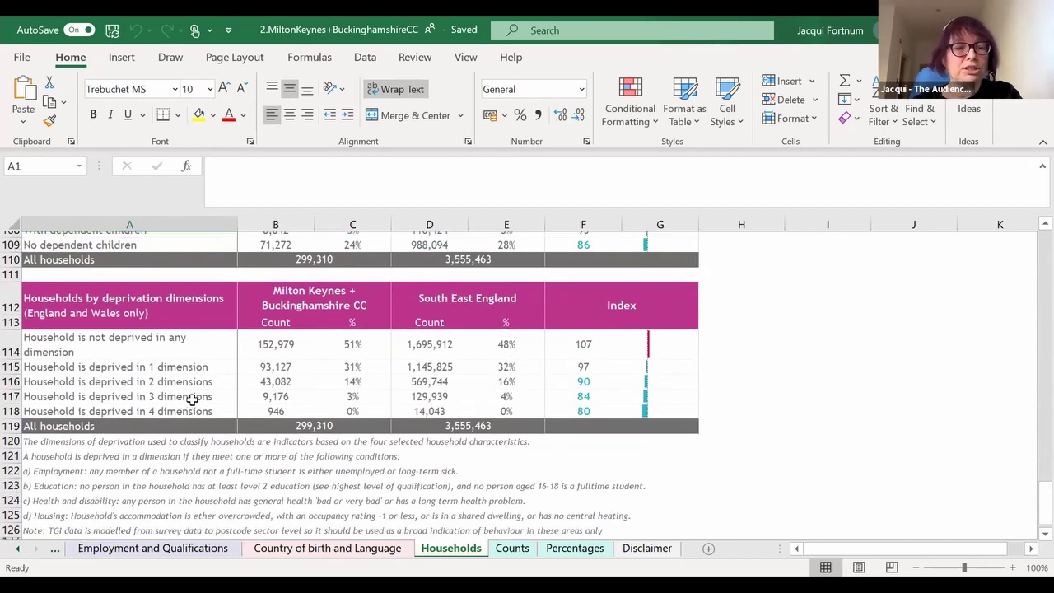
{"action": "scroll", "coordinate": [189, 399], "scroll_direction": "up", "scroll_amount": 2}
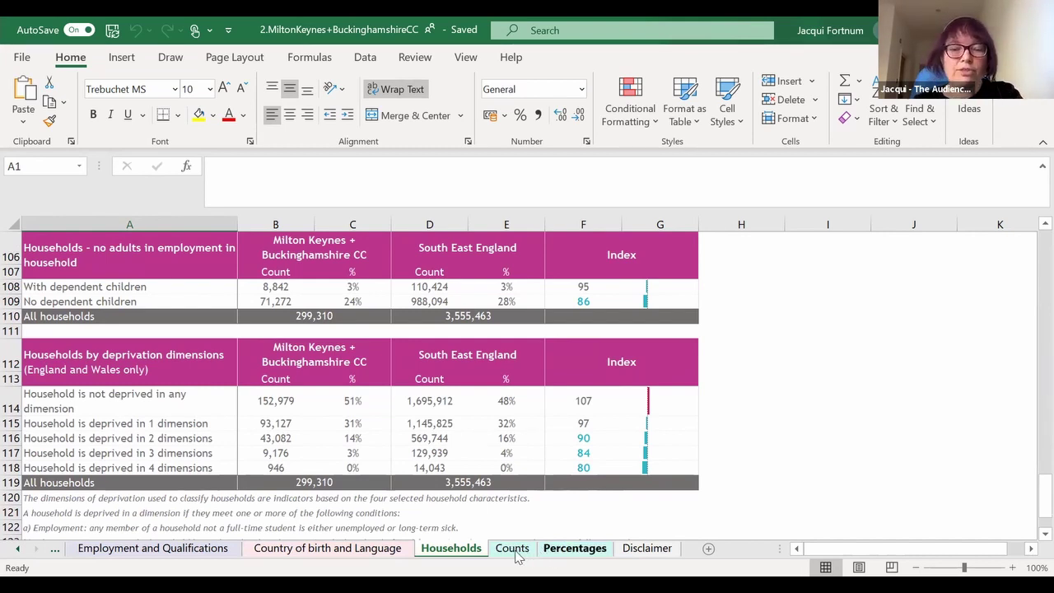
- Open the Percentages sheet to view the ward-level segmentation and leisure figures
{"action": "left_click", "coordinate": [558, 551]}
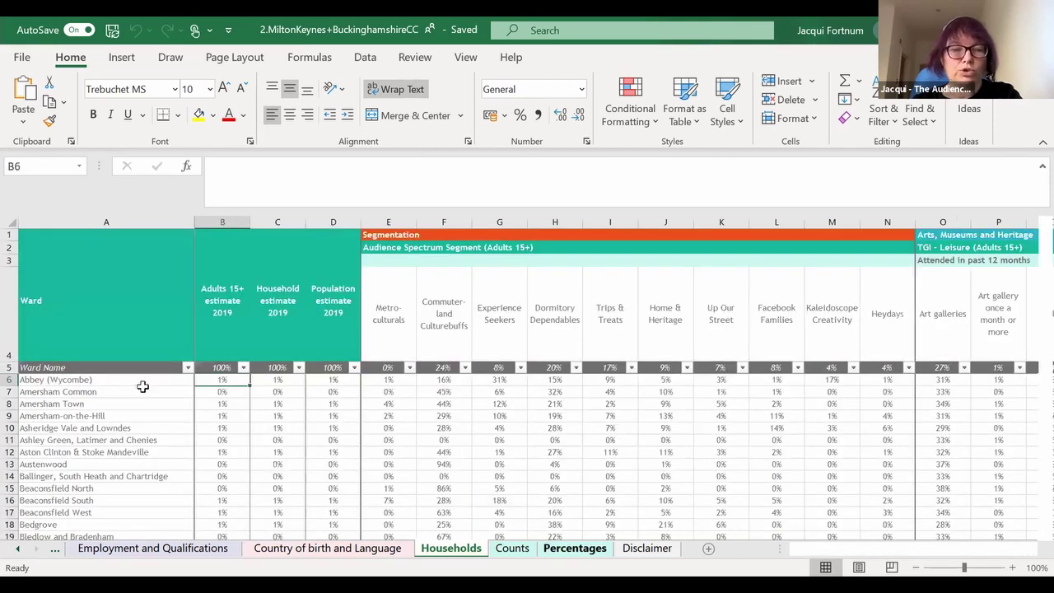
- View the ward list on the Percentages sheet, highlighting the Austenwood row and the Ashley Green, Latimer and Chenies row
{"action": "scroll", "coordinate": [142, 390], "scroll_direction": "down", "scroll_amount": 1}
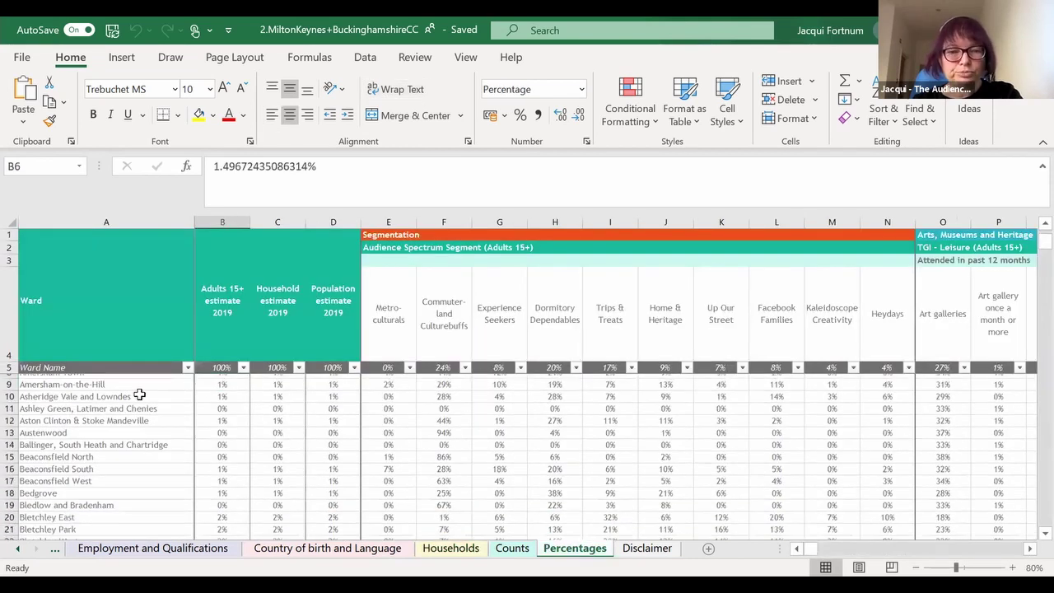
{"action": "scroll", "coordinate": [140, 393], "scroll_direction": "up", "scroll_amount": 1}
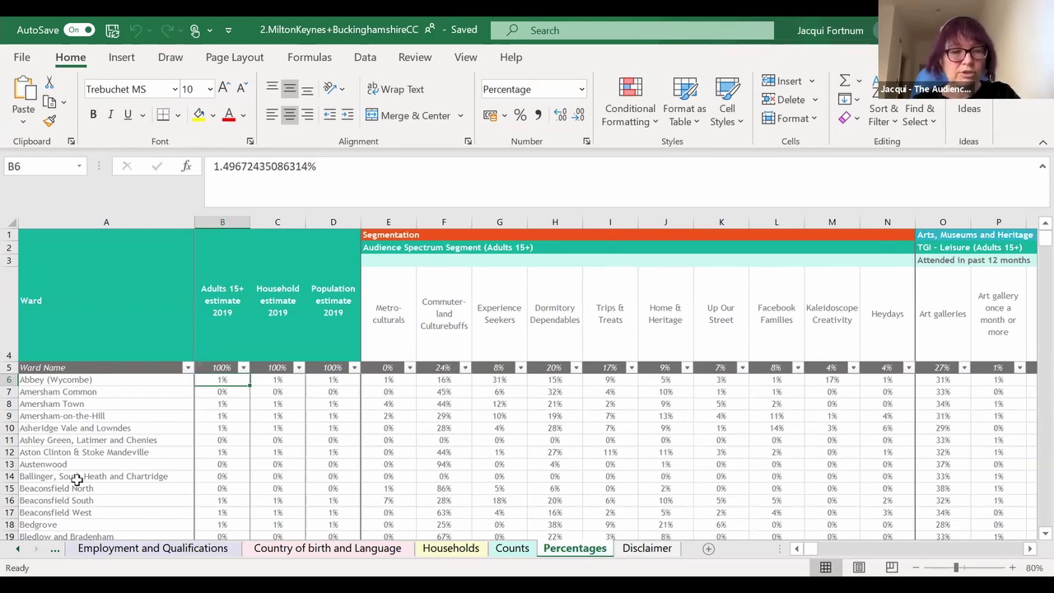
{"action": "left_click", "coordinate": [10, 464]}
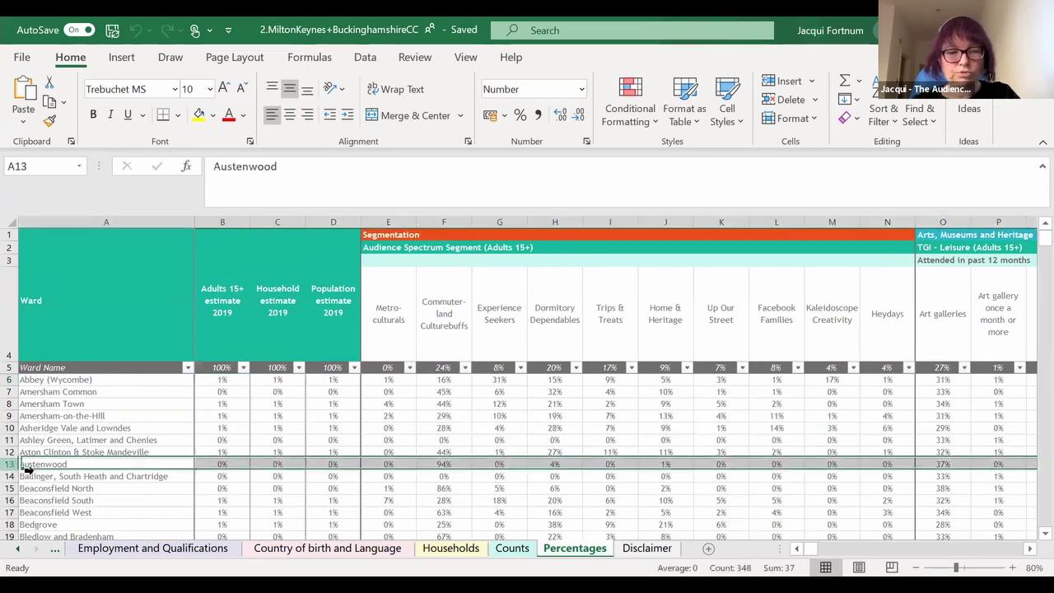
{"action": "left_click", "coordinate": [453, 439]}
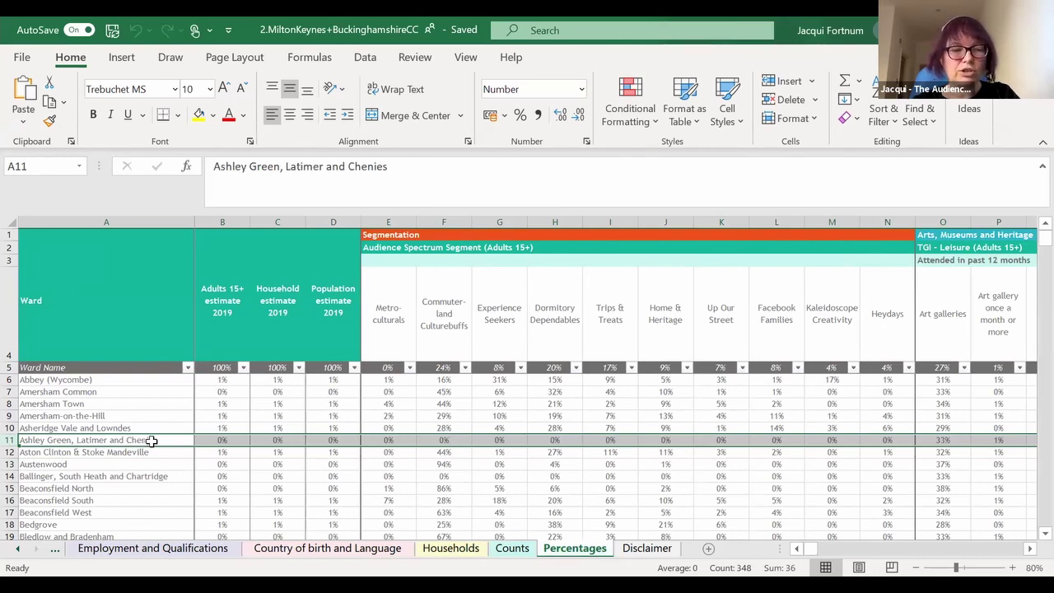
- Find the Central Milton Keynes ward and highlight its entire row
{"action": "scroll", "coordinate": [119, 465], "scroll_direction": "down", "scroll_amount": 3}
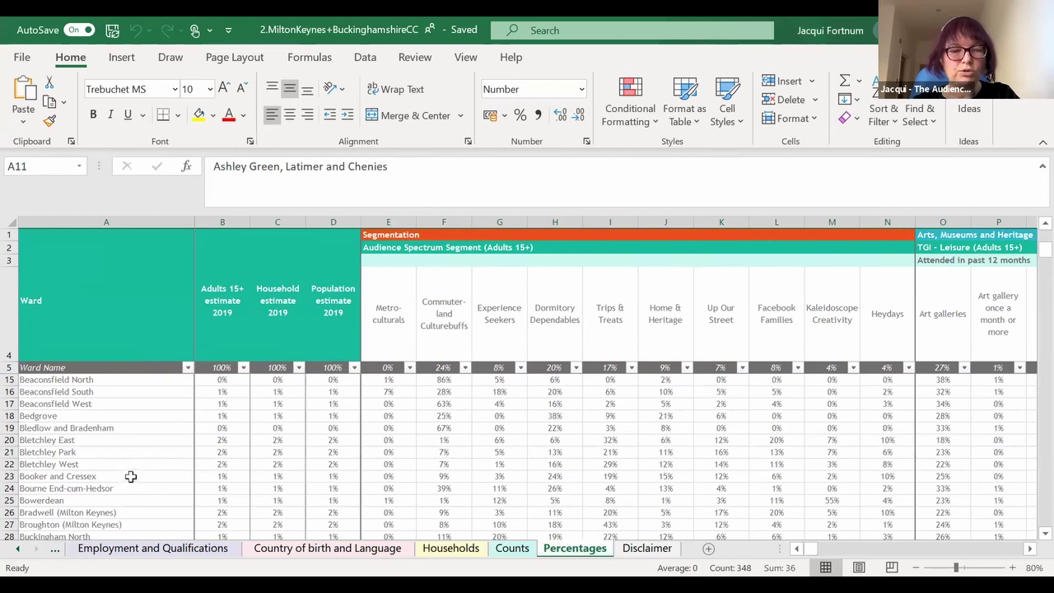
{"action": "scroll", "coordinate": [127, 476], "scroll_direction": "down", "scroll_amount": 1}
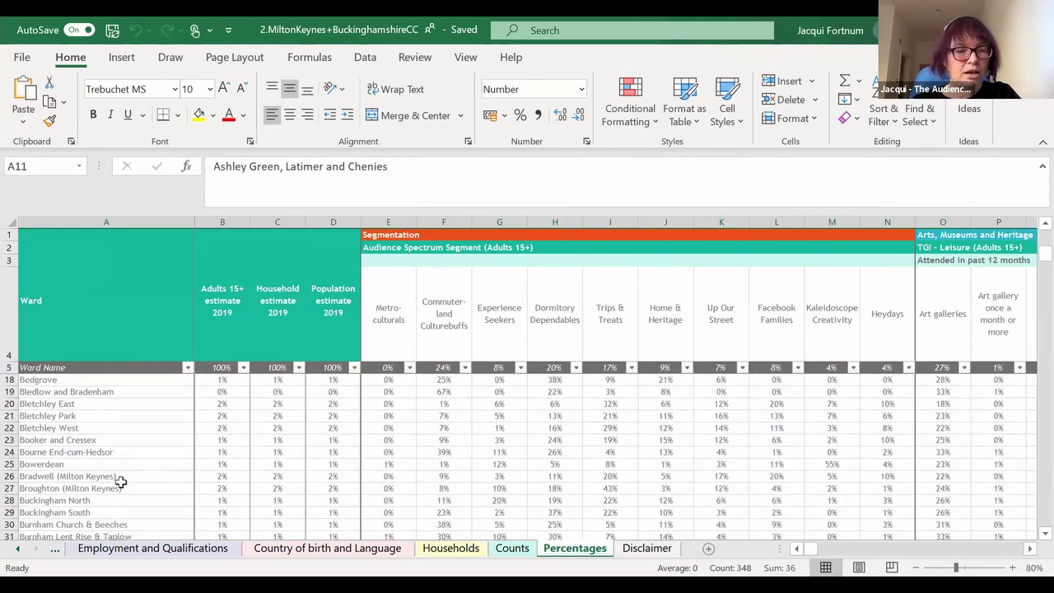
{"action": "scroll", "coordinate": [116, 485], "scroll_direction": "down", "scroll_amount": 1}
{"action": "scroll", "coordinate": [132, 486], "scroll_direction": "down", "scroll_amount": 1}
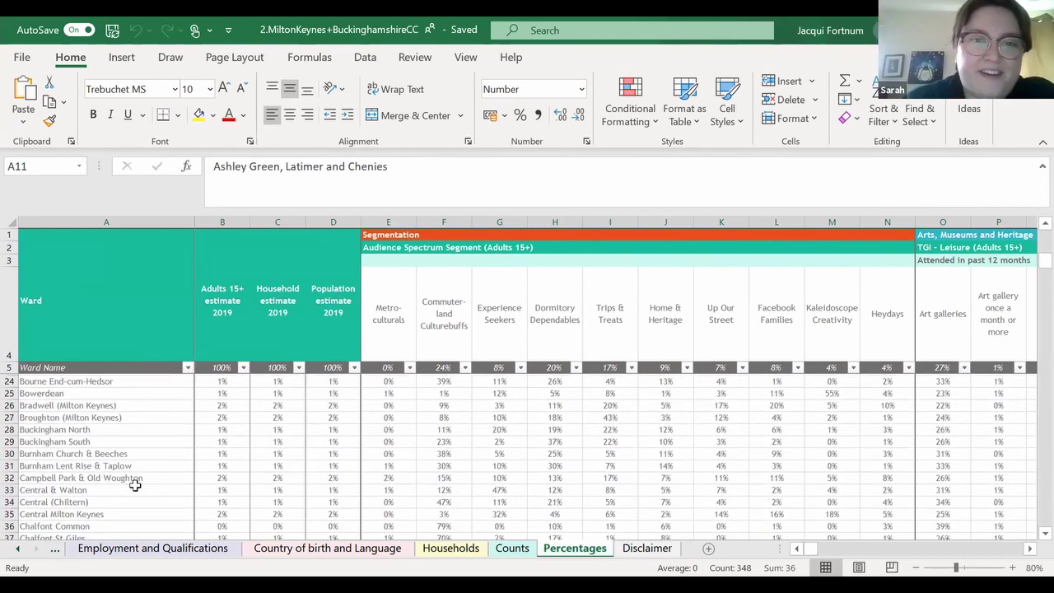
{"action": "scroll", "coordinate": [130, 486], "scroll_direction": "down", "scroll_amount": 1}
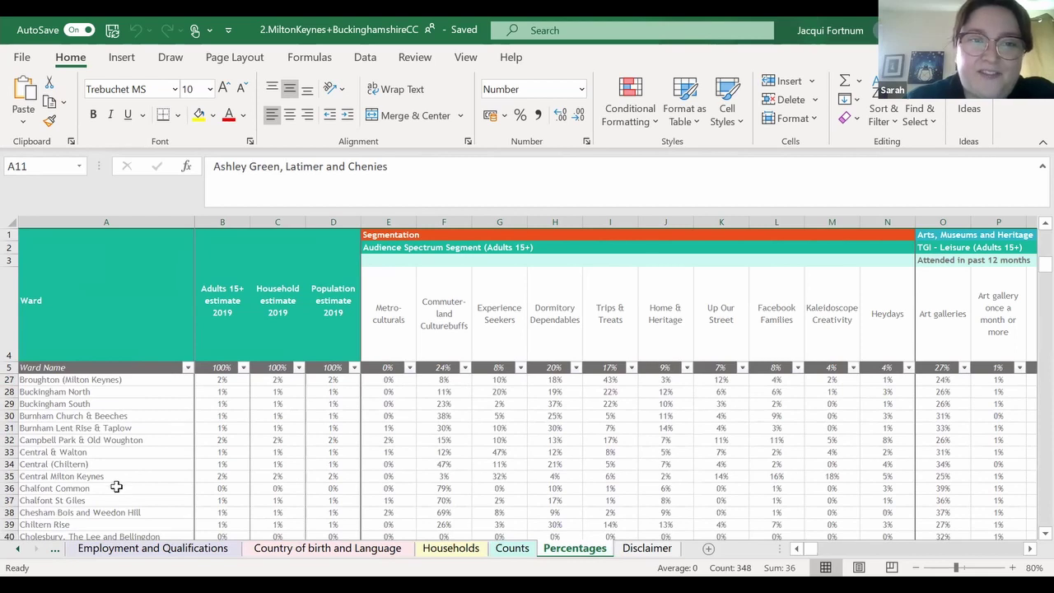
{"action": "left_click", "coordinate": [10, 475]}
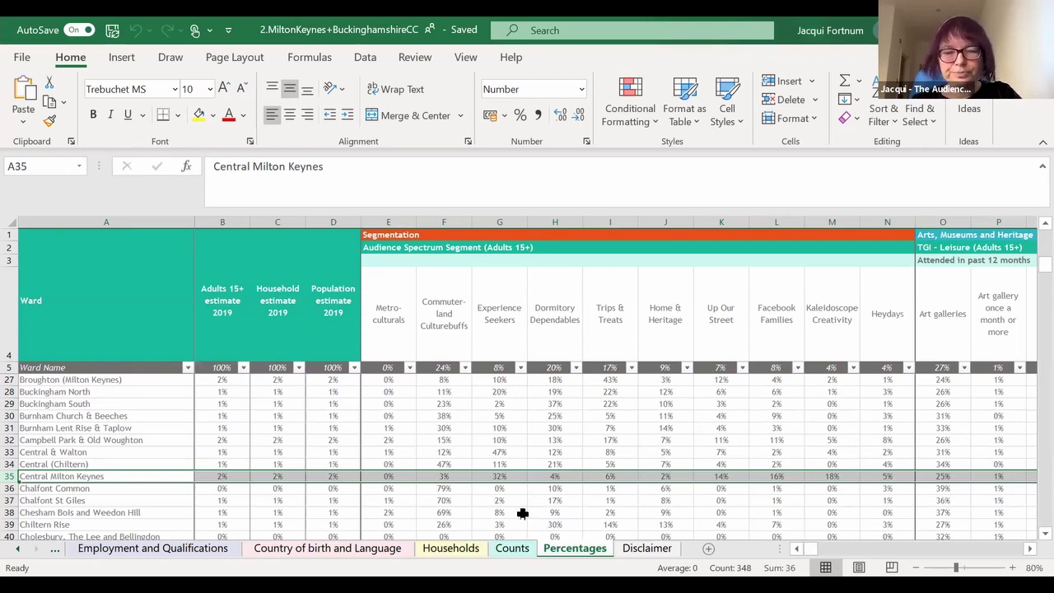
- Examine the gender and age group percentages for the Central Milton Keynes ward
{"action": "left_click", "coordinate": [1028, 553]}
{"action": "left_click", "coordinate": [1028, 553]}
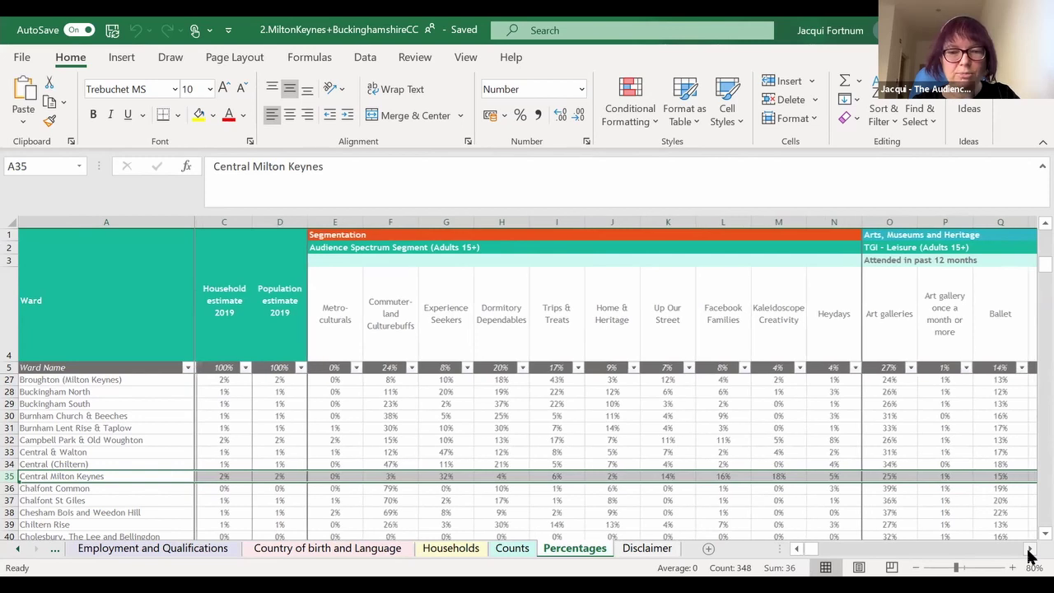
{"action": "left_click", "coordinate": [1028, 553]}
{"action": "left_click_drag", "start_coordinate": [1028, 553], "coordinate": [1028, 553]}
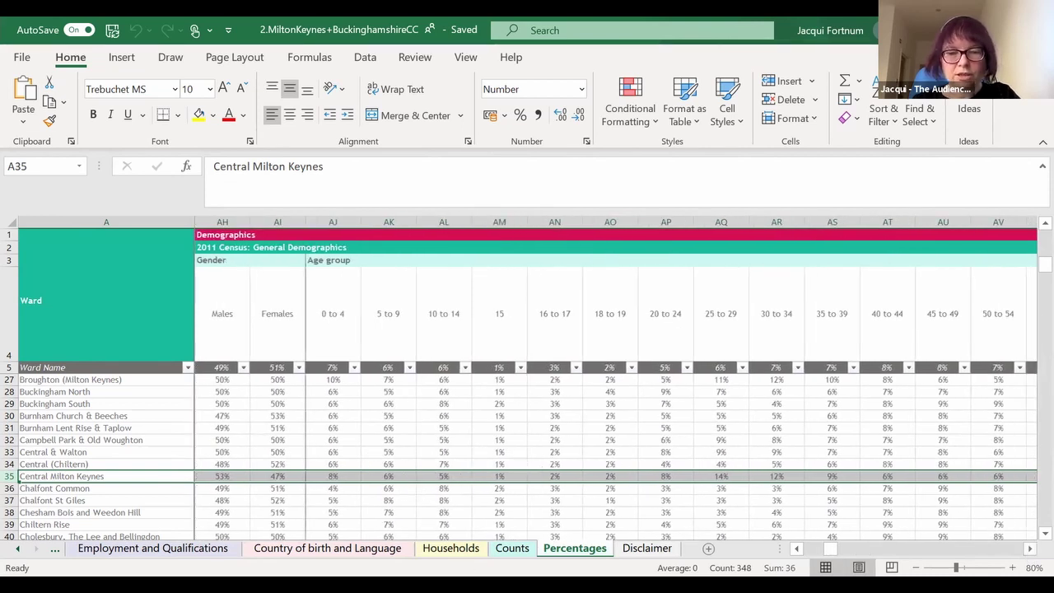
{"action": "left_click_drag", "start_coordinate": [1028, 553], "coordinate": [1028, 553]}
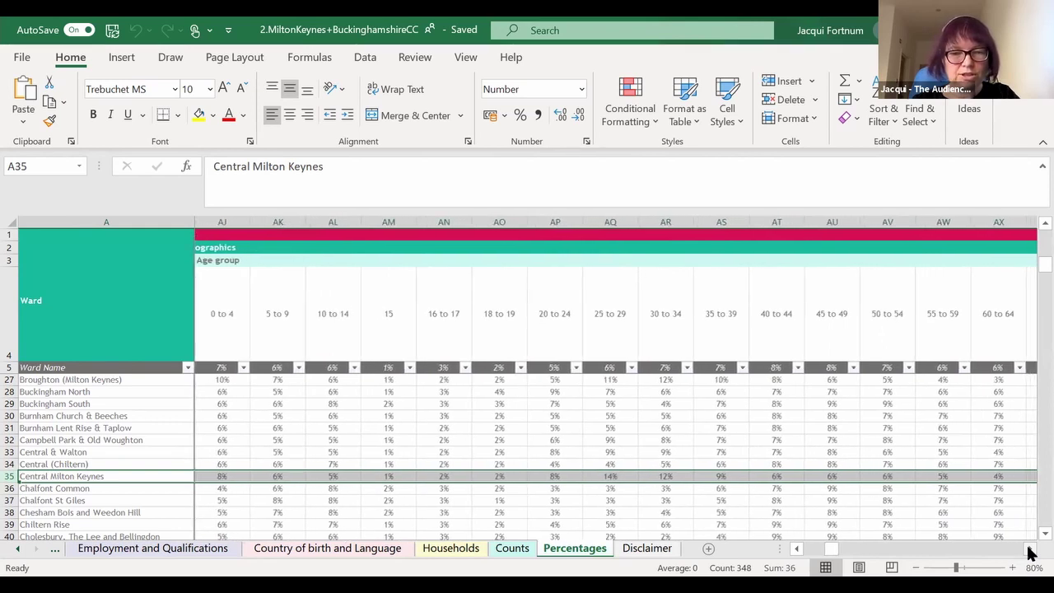
{"action": "left_click_drag", "start_coordinate": [1028, 553], "coordinate": [1028, 553]}
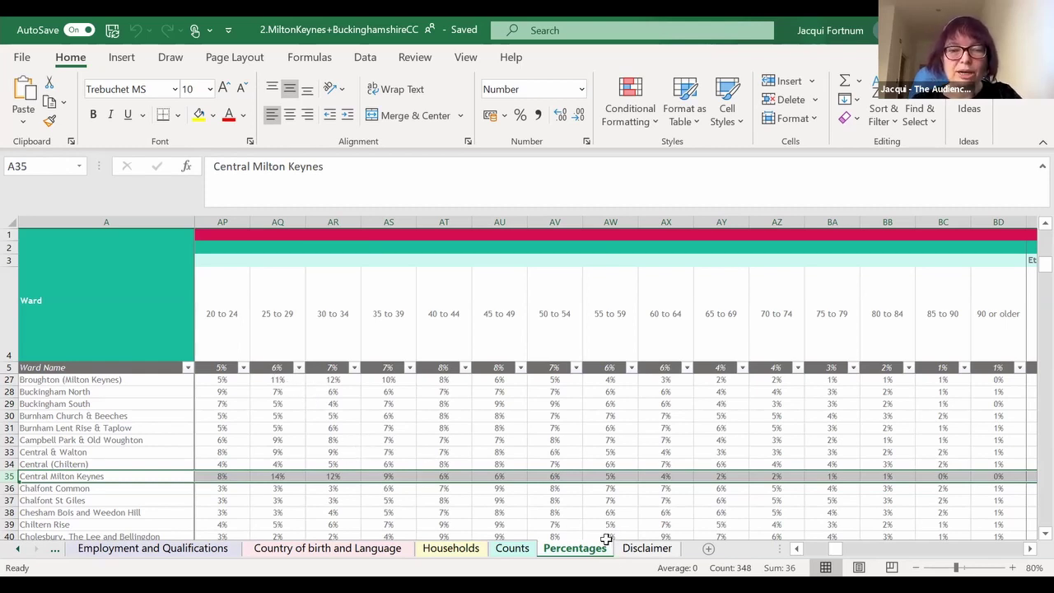
- Examine the Ethnic Group percentages for Central Milton Keynes, from White to Black or African or Caribbean or Black British
{"action": "left_click", "coordinate": [1029, 548]}
{"action": "left_click", "coordinate": [1029, 549]}
{"action": "left_click", "coordinate": [1029, 549]}
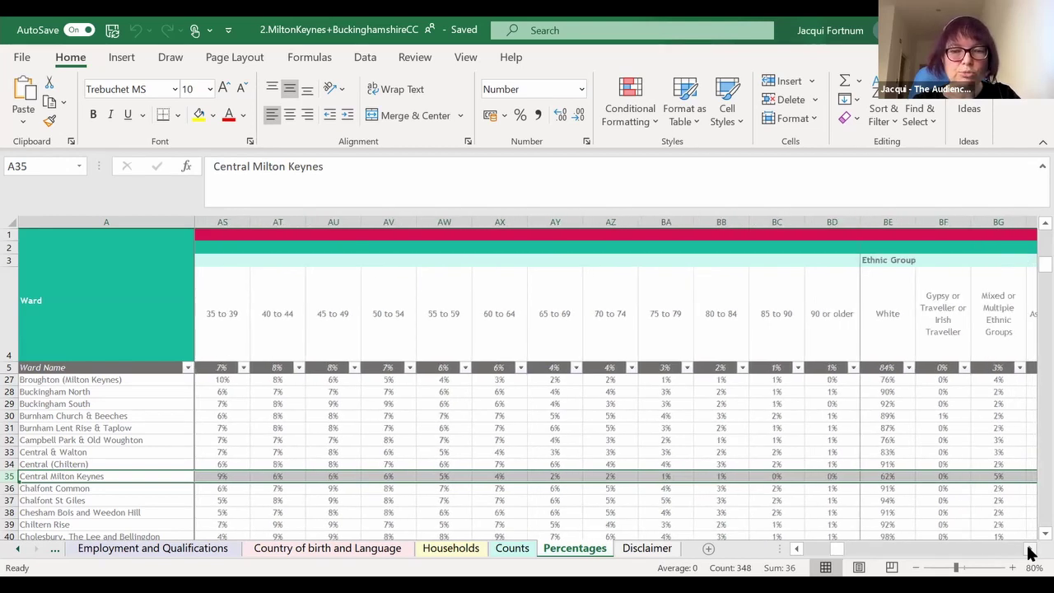
{"action": "left_click", "coordinate": [1029, 550]}
{"action": "left_click", "coordinate": [1029, 551]}
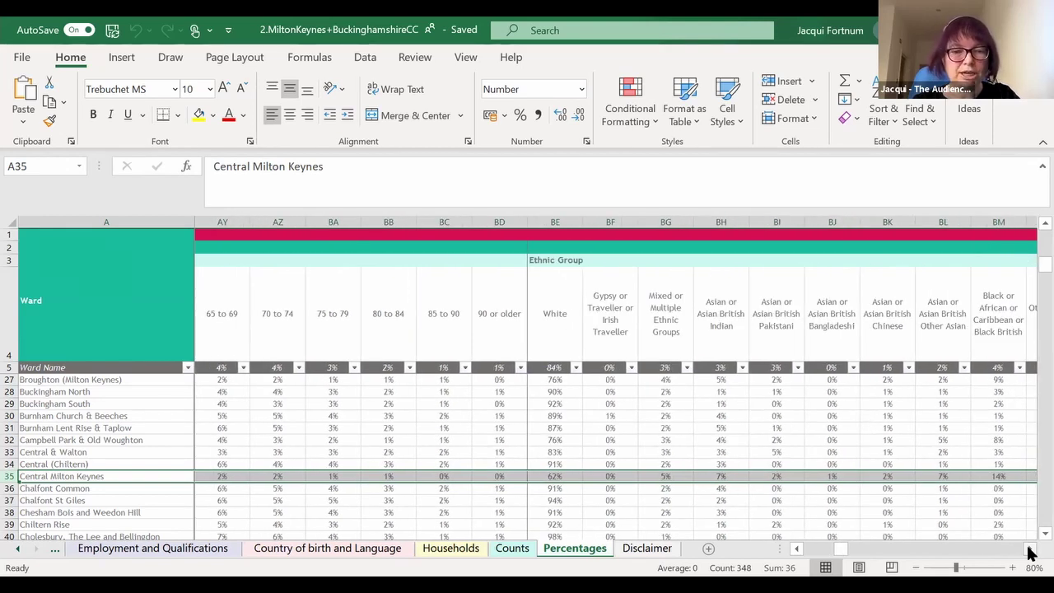
{"action": "left_click", "coordinate": [1029, 551]}
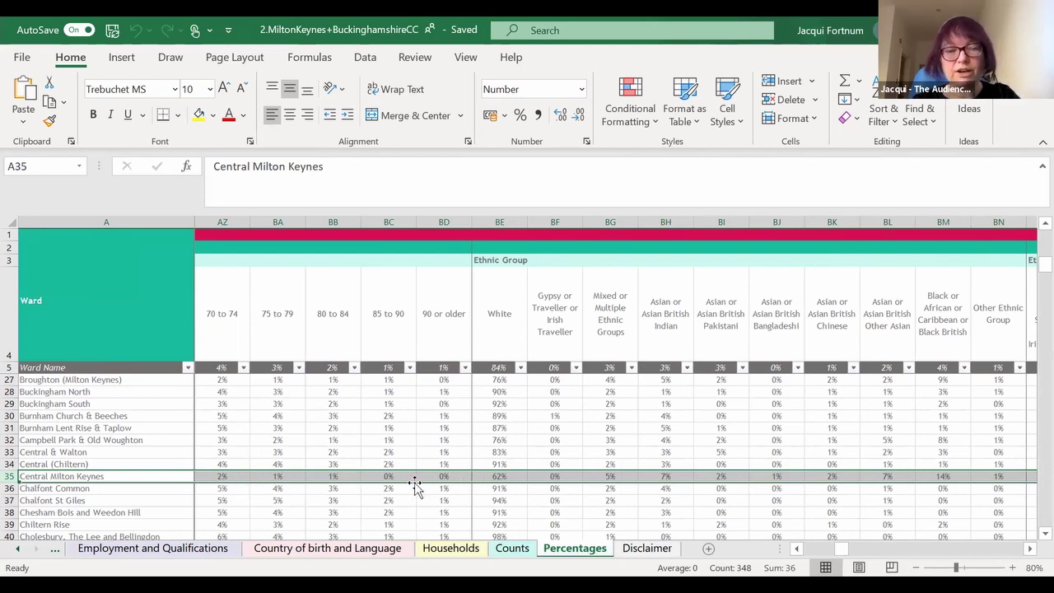
{"action": "left_click", "coordinate": [1028, 549]}
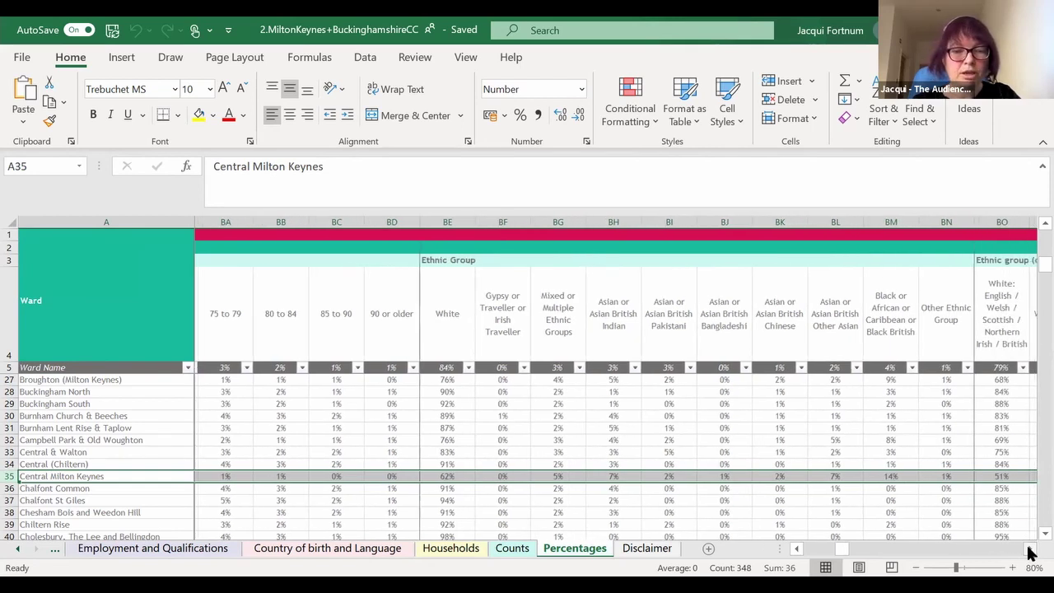
{"action": "left_click", "coordinate": [1027, 549]}
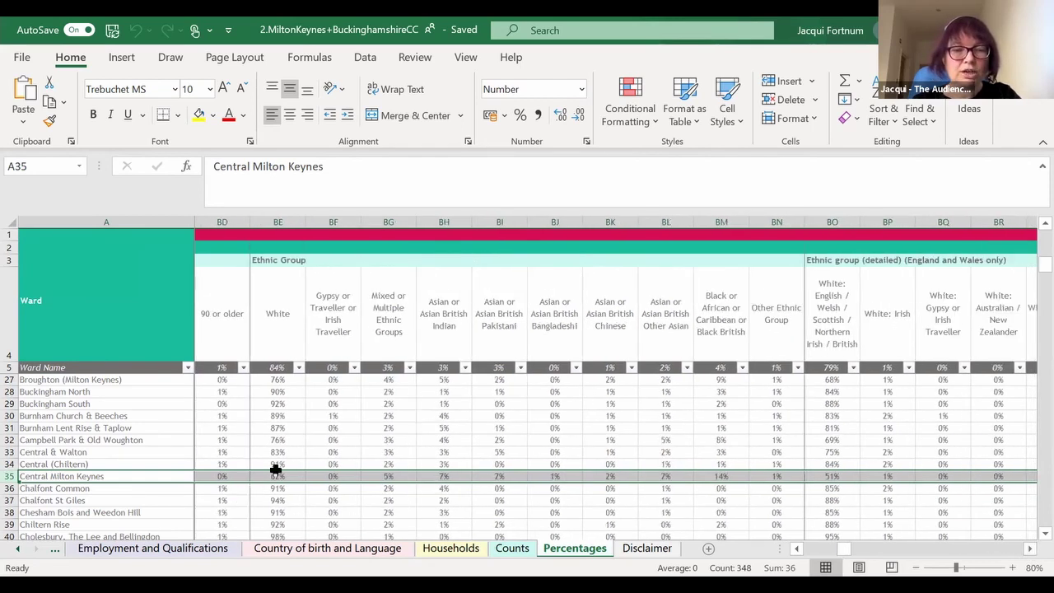
{"action": "left_click", "coordinate": [1028, 549]}
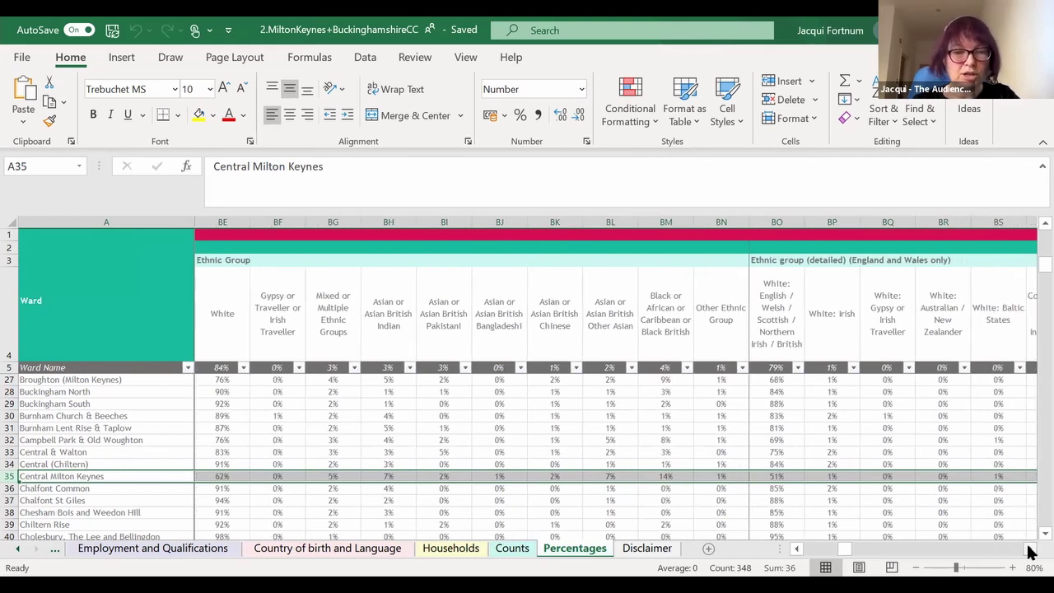
{"action": "left_click", "coordinate": [1027, 549]}
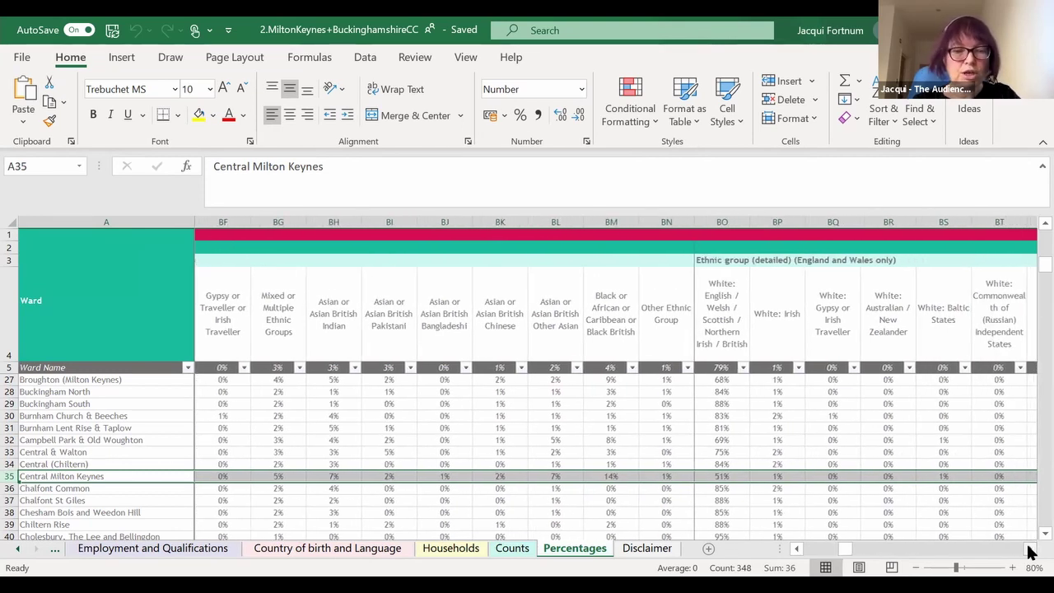
{"action": "left_click", "coordinate": [1027, 549]}
{"action": "left_click", "coordinate": [1027, 549]}
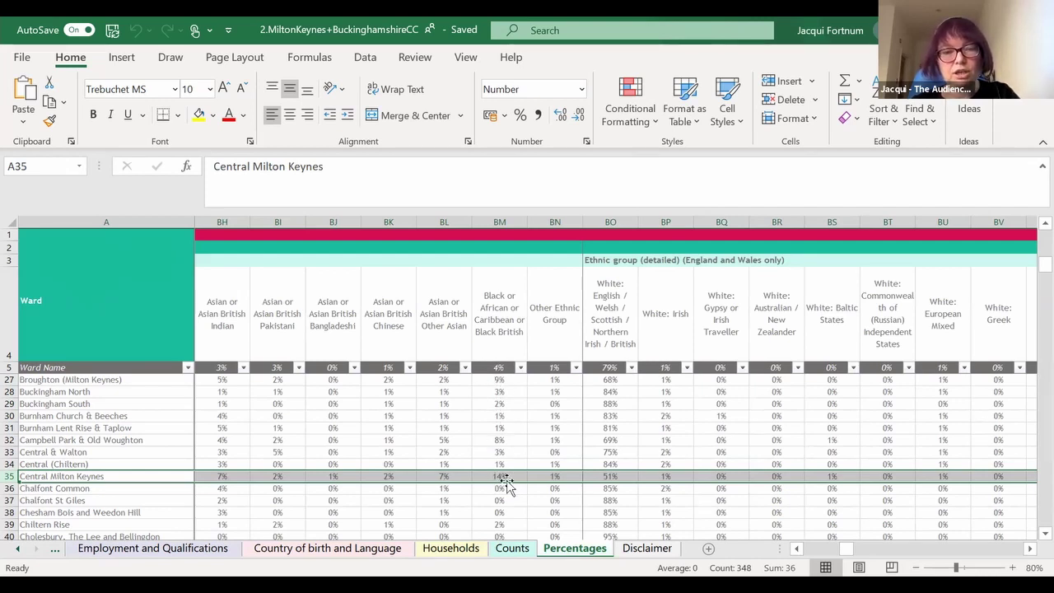
- Examine the detailed ethnic group (England and Wales only) percentages for Central Milton Keynes
{"action": "left_click", "coordinate": [1029, 549]}
{"action": "left_click", "coordinate": [1029, 549]}
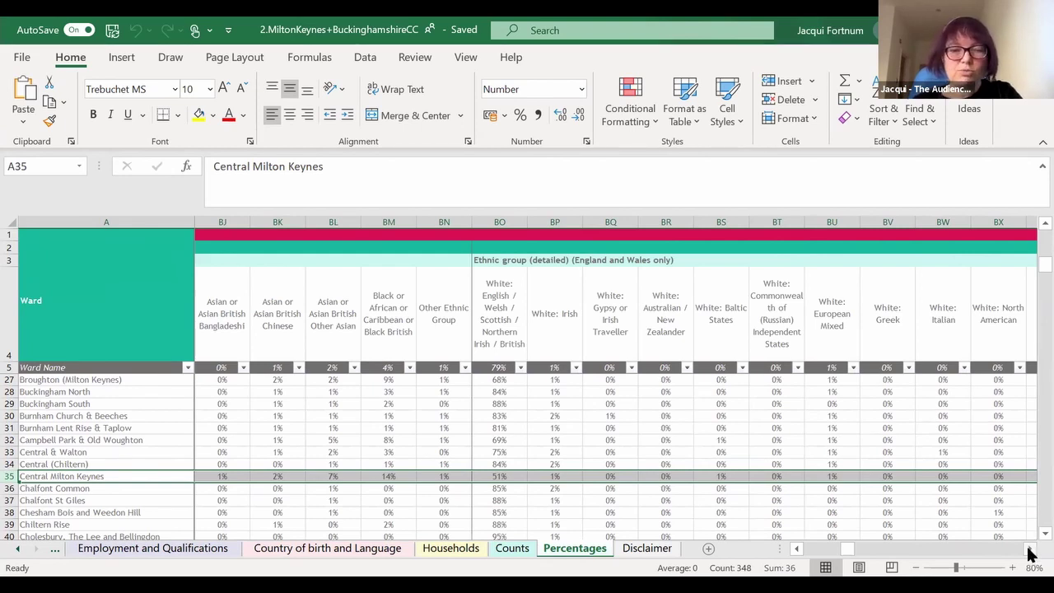
{"action": "left_click", "coordinate": [1029, 549]}
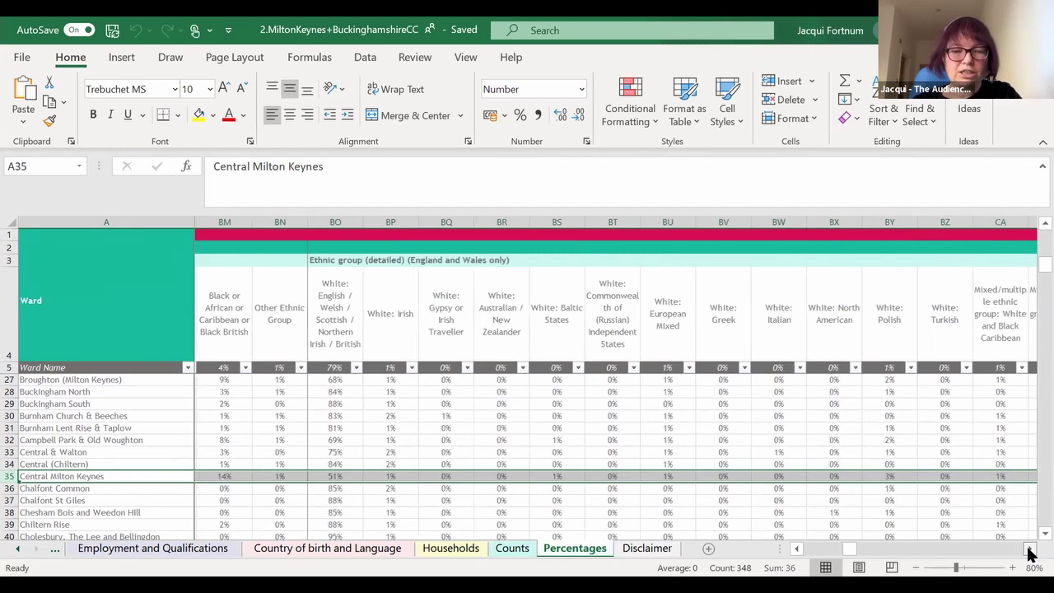
{"action": "left_click", "coordinate": [1029, 550]}
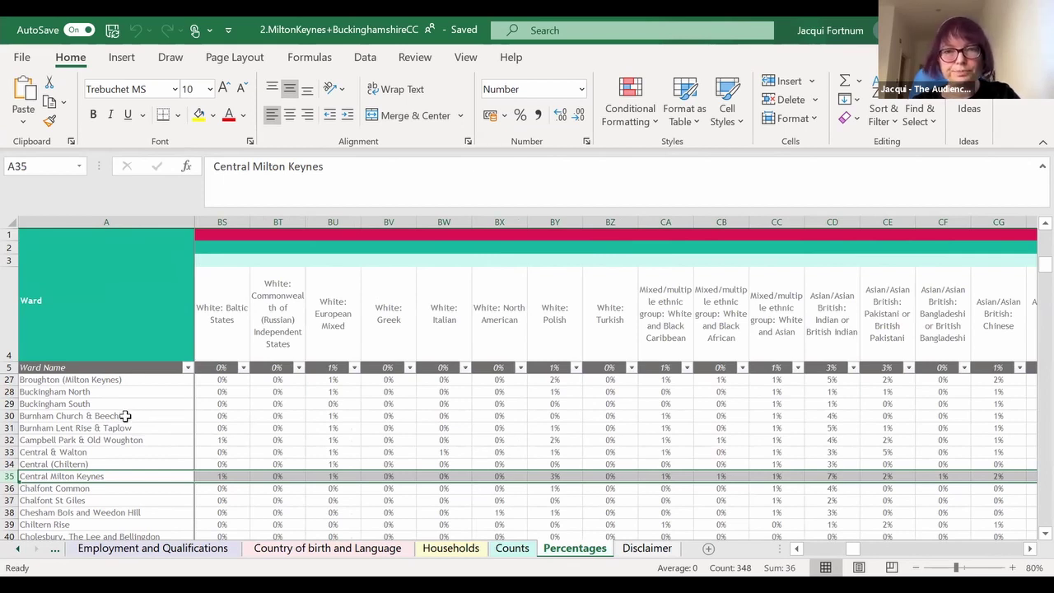
- Open the Counts sheet, and switch to the Introduction sheet of the 3.Oxfordshire workbook
{"action": "left_click", "coordinate": [513, 550]}
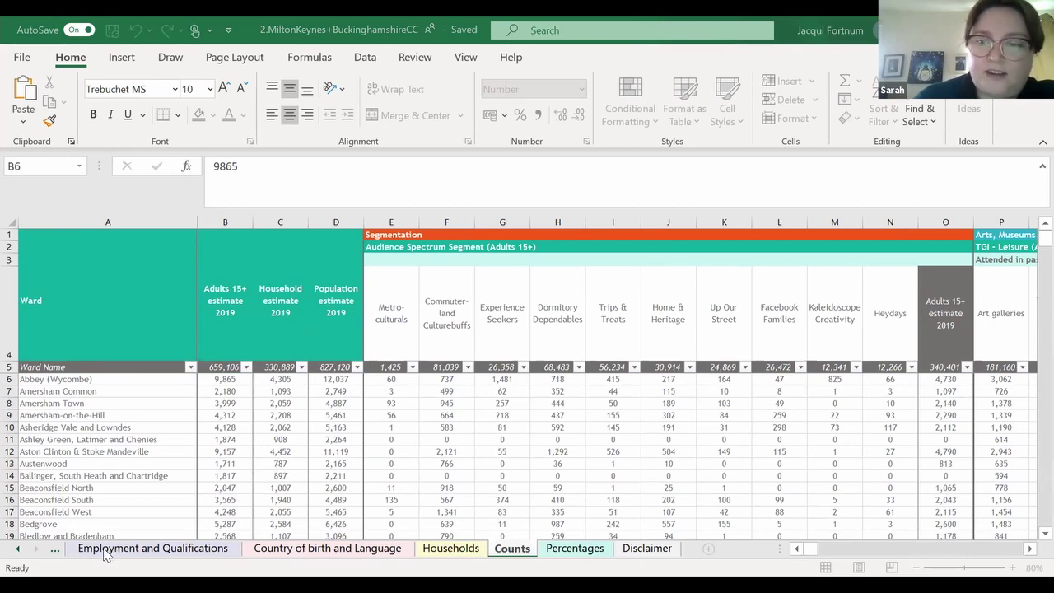
{"action": "key", "text": "alt+Tab"}
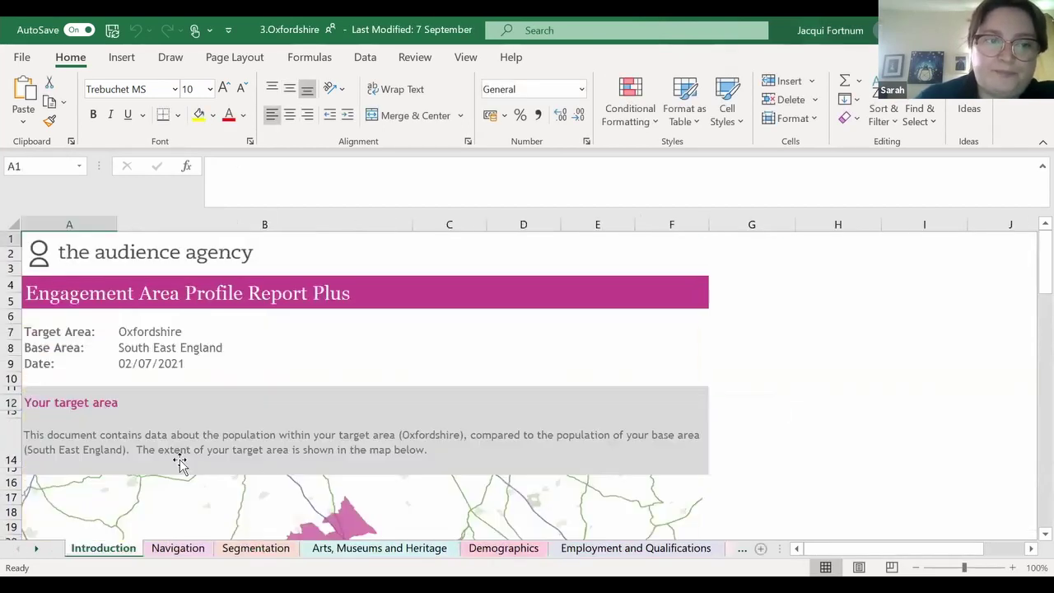
{"action": "scroll", "coordinate": [181, 461], "scroll_direction": "down", "scroll_amount": 1}
{"action": "scroll", "coordinate": [189, 455], "scroll_direction": "down", "scroll_amount": 3}
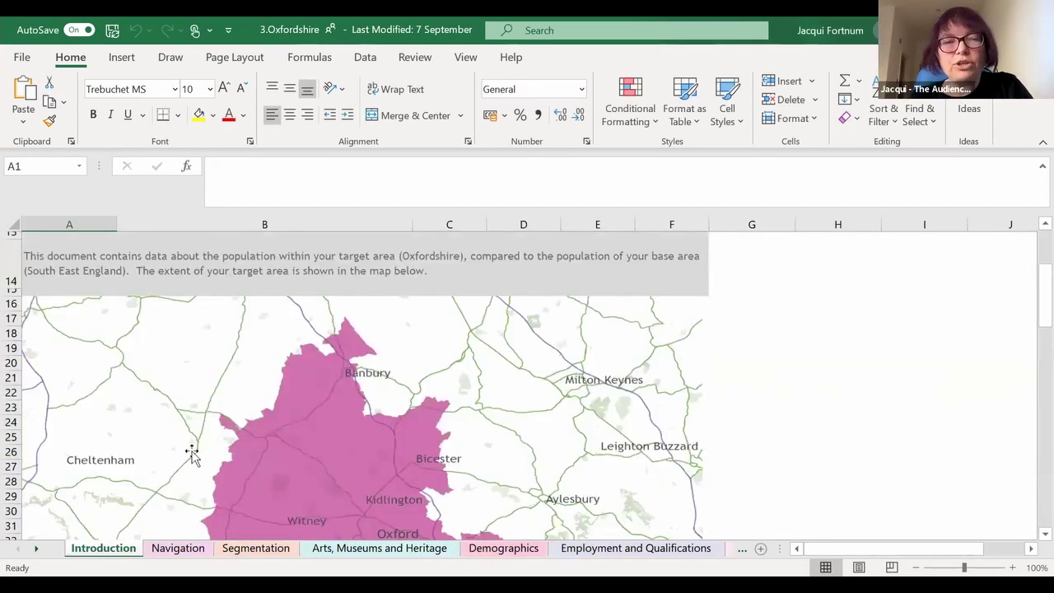
{"action": "scroll", "coordinate": [191, 454], "scroll_direction": "down", "scroll_amount": 2}
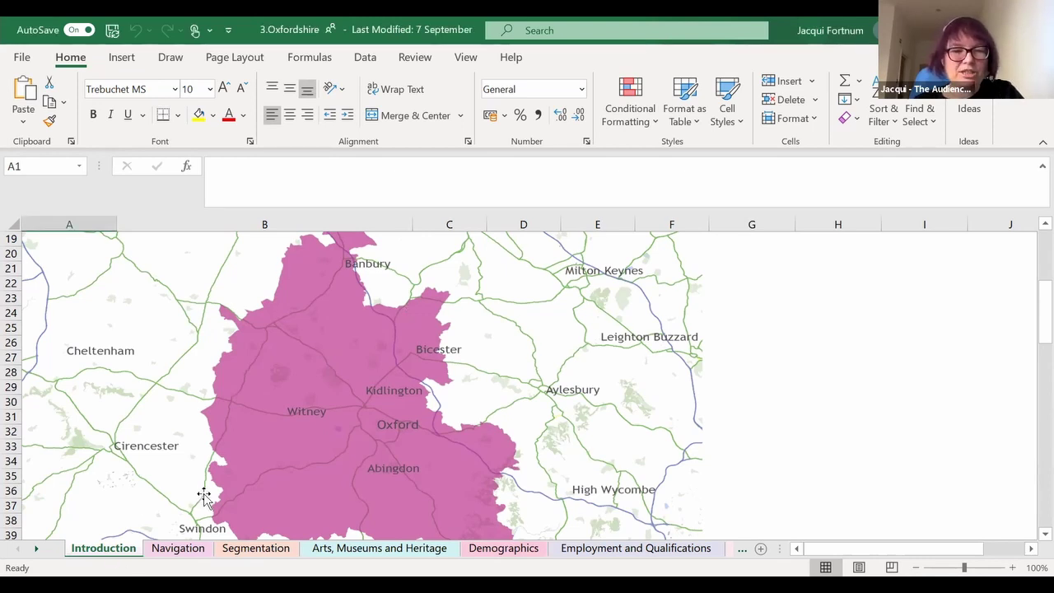
- Examine the Oxfordshire report's target area, base area and date, along with the map showing the target area's extent
{"action": "scroll", "coordinate": [204, 496], "scroll_direction": "up", "scroll_amount": 6}
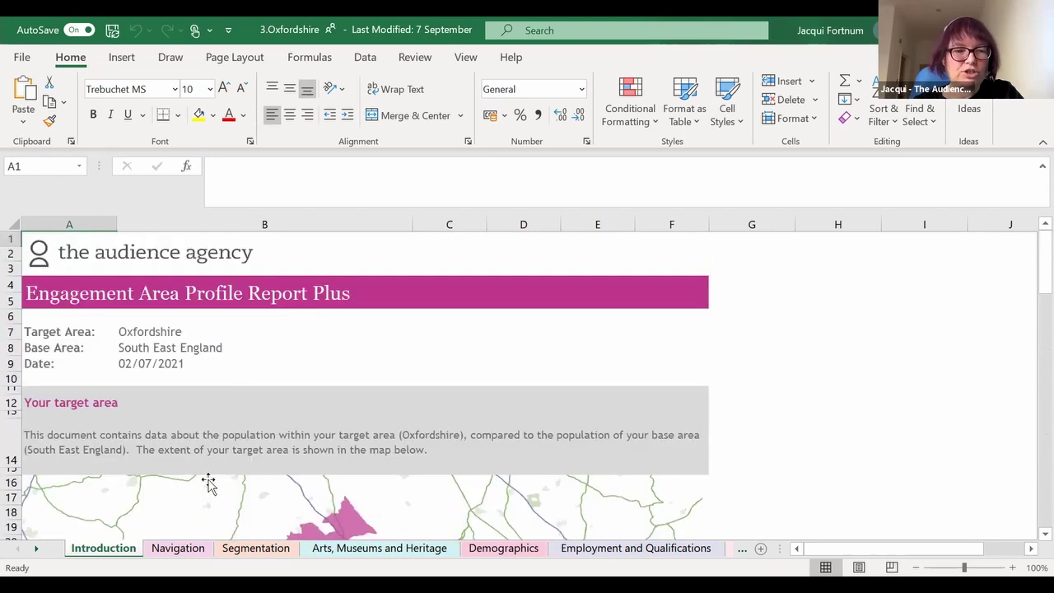
{"action": "scroll", "coordinate": [208, 484], "scroll_direction": "down", "scroll_amount": 2}
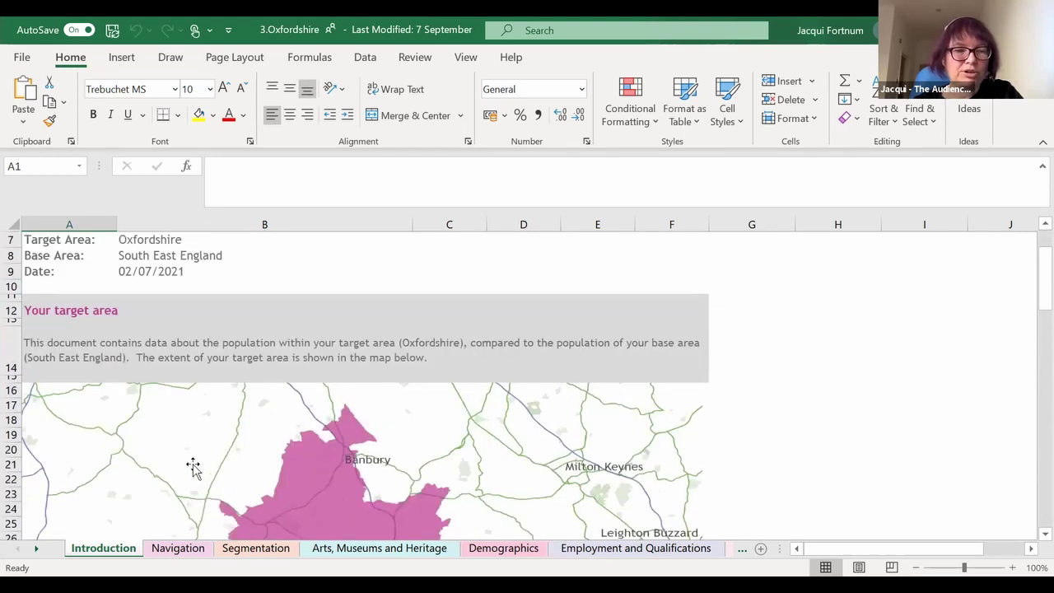
{"action": "scroll", "coordinate": [183, 462], "scroll_direction": "down", "scroll_amount": 2}
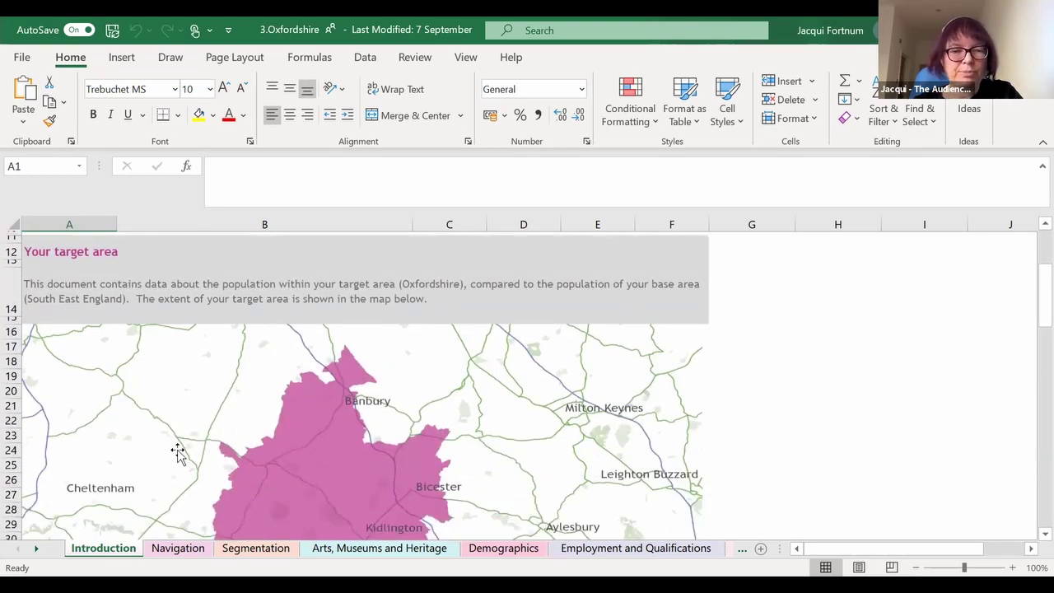
{"action": "scroll", "coordinate": [222, 491], "scroll_direction": "down", "scroll_amount": 4}
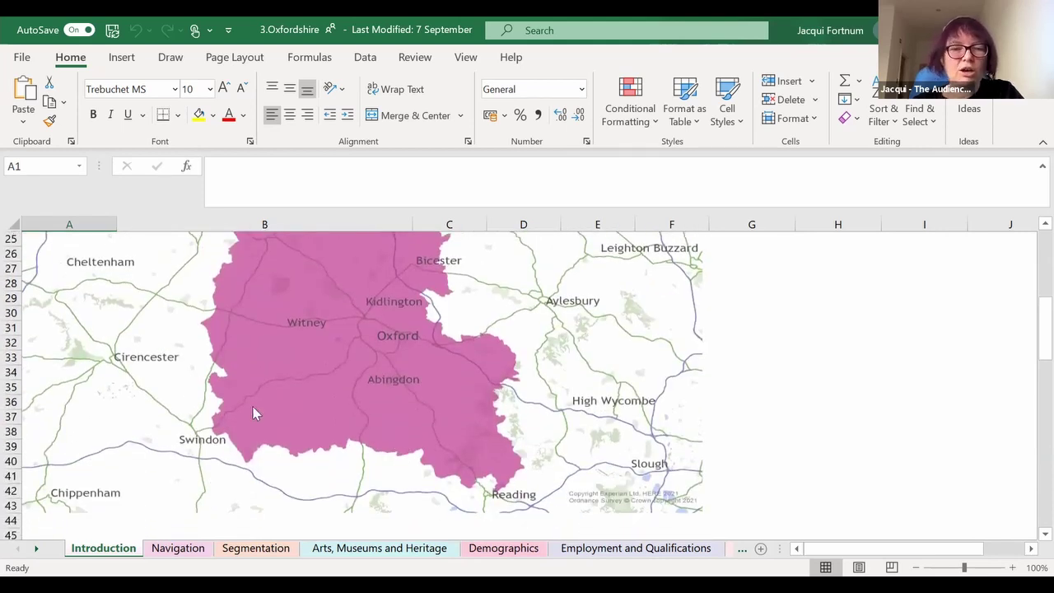
{"action": "scroll", "coordinate": [368, 314], "scroll_direction": "up", "scroll_amount": 3}
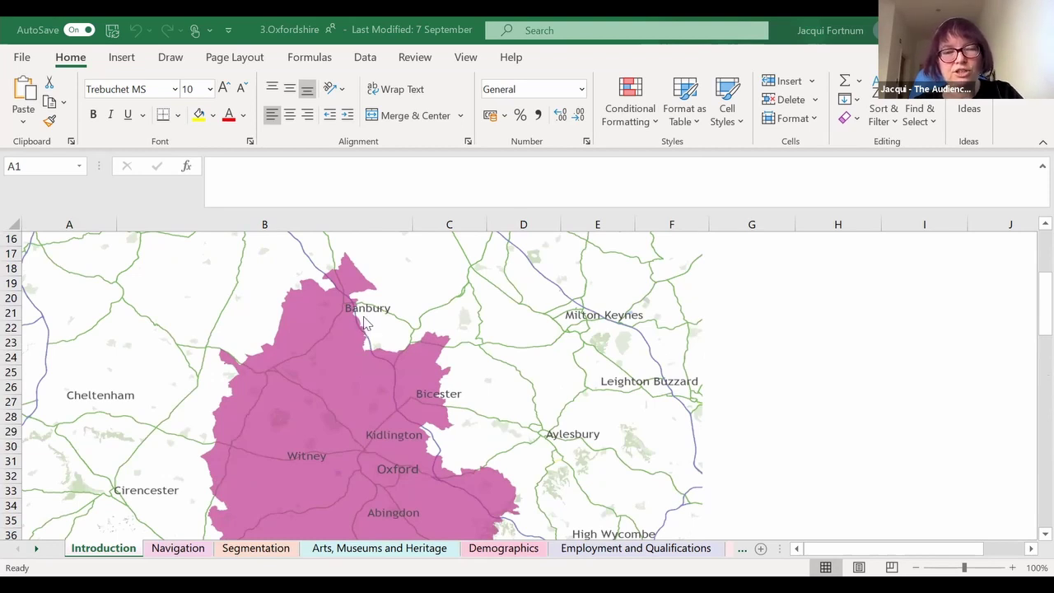
{"action": "scroll", "coordinate": [404, 303], "scroll_direction": "up", "scroll_amount": 2}
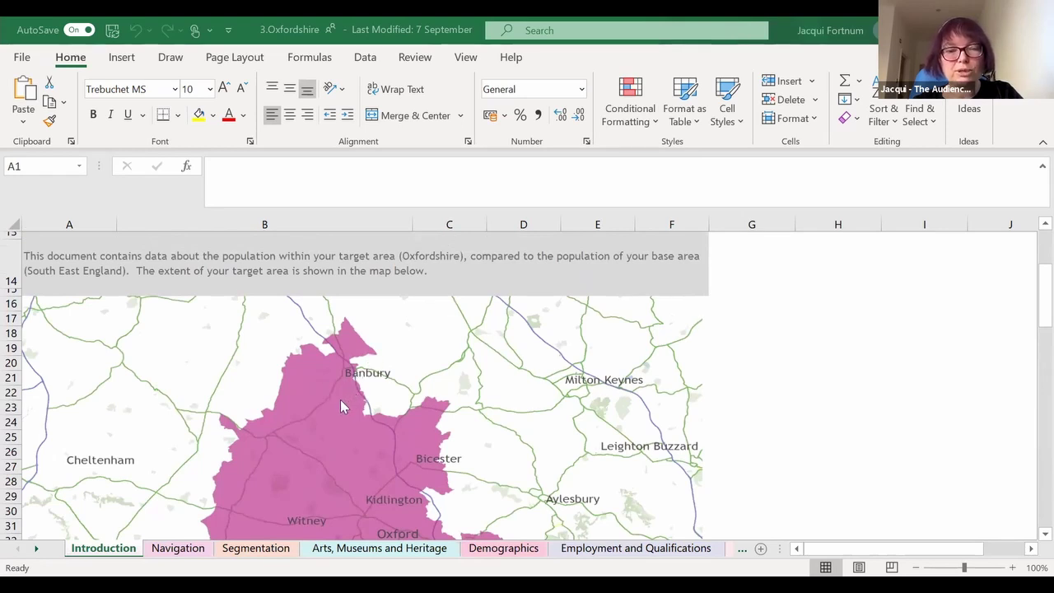
{"action": "scroll", "coordinate": [341, 401], "scroll_direction": "down", "scroll_amount": 2}
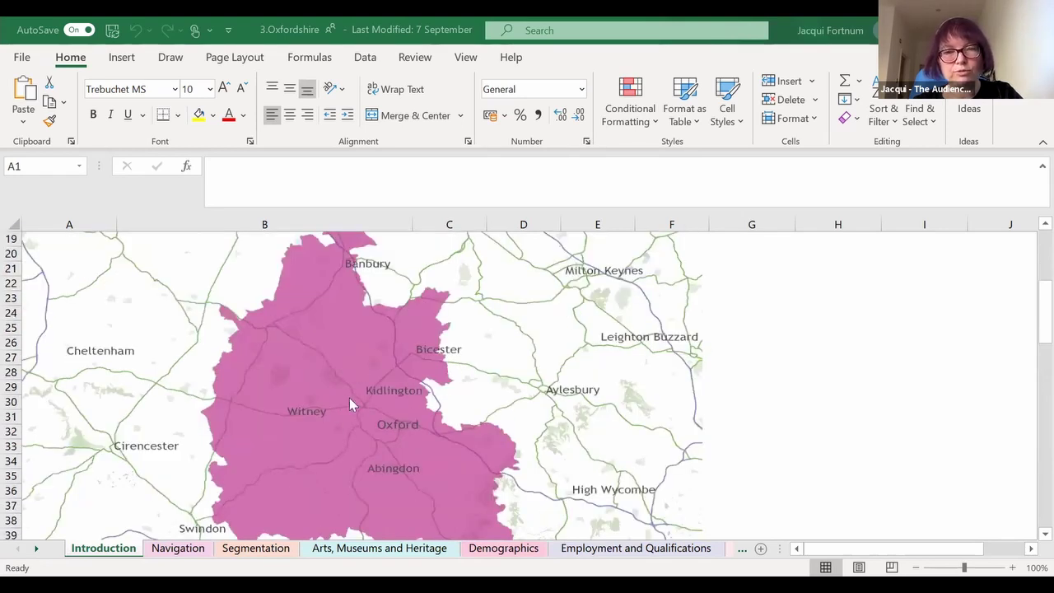
- Examine the Oxfordshire target area on the Introduction map, from Banbury down to the southern boundary near Reading
{"action": "scroll", "coordinate": [349, 399], "scroll_direction": "down", "scroll_amount": 3}
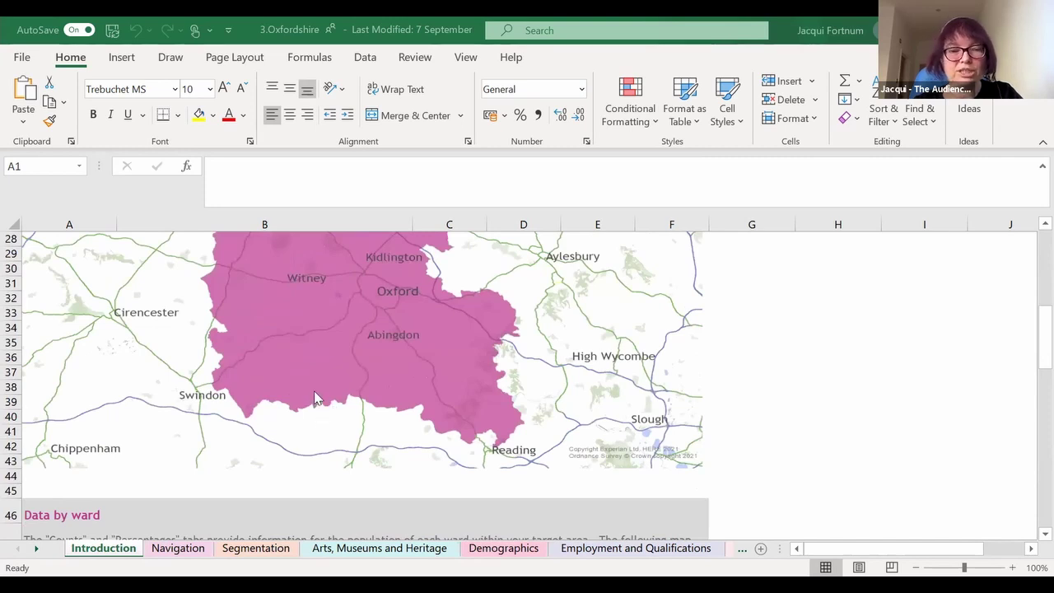
{"action": "scroll", "coordinate": [311, 401], "scroll_direction": "up", "scroll_amount": 1}
{"action": "scroll", "coordinate": [304, 412], "scroll_direction": "up", "scroll_amount": 2}
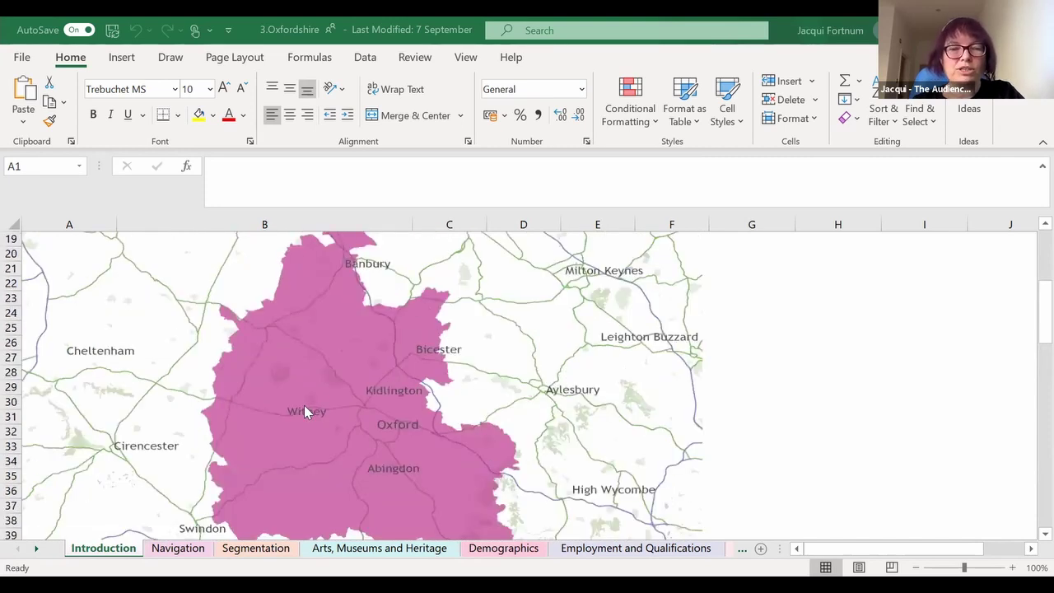
{"action": "scroll", "coordinate": [305, 411], "scroll_direction": "up", "scroll_amount": 1}
{"action": "scroll", "coordinate": [311, 412], "scroll_direction": "down", "scroll_amount": 3}
{"action": "scroll", "coordinate": [385, 376], "scroll_direction": "down", "scroll_amount": 1}
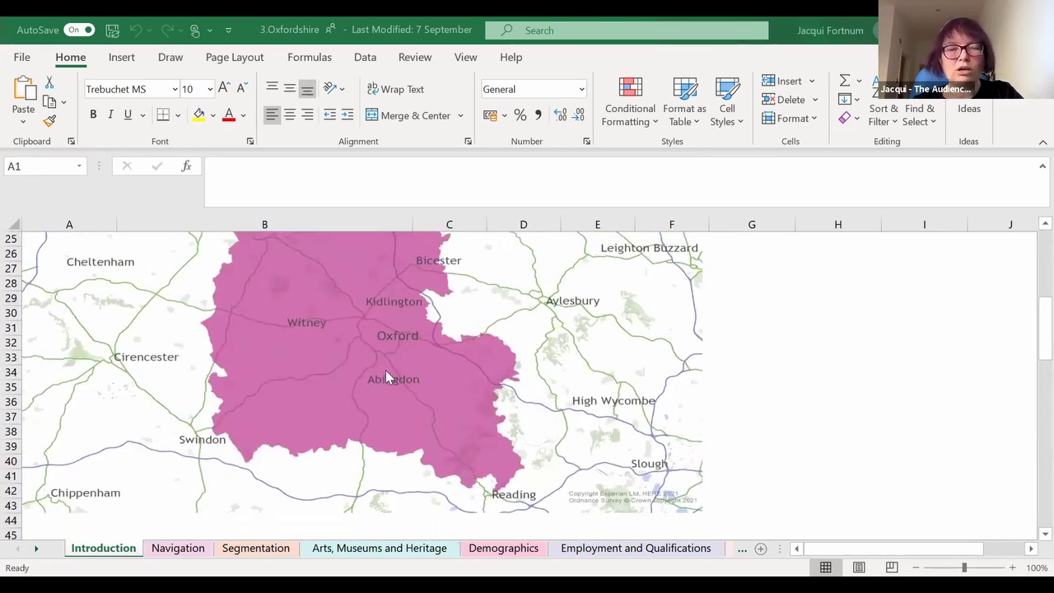
{"action": "scroll", "coordinate": [384, 375], "scroll_direction": "up", "scroll_amount": 3}
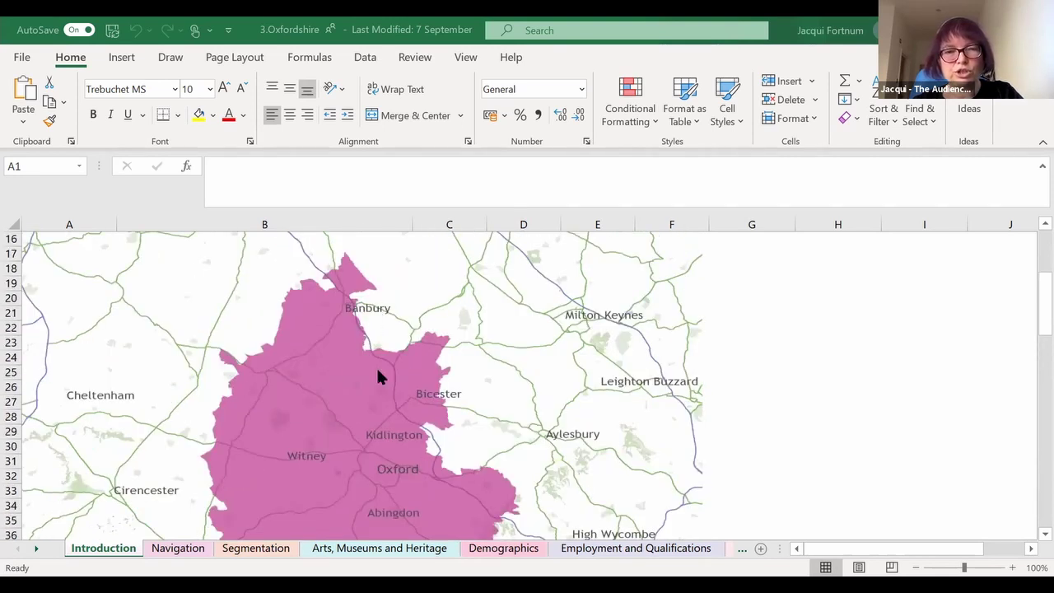
{"action": "scroll", "coordinate": [165, 535], "scroll_direction": "down", "scroll_amount": 1}
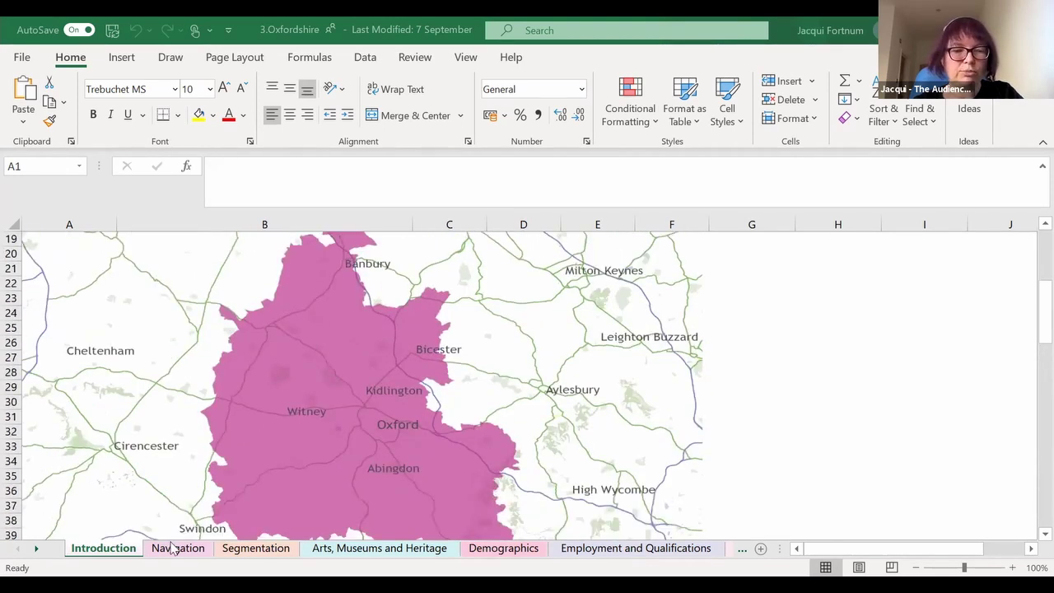
- Open the Percentages sheet of the Oxfordshire workbook
{"action": "left_click", "coordinate": [37, 553]}
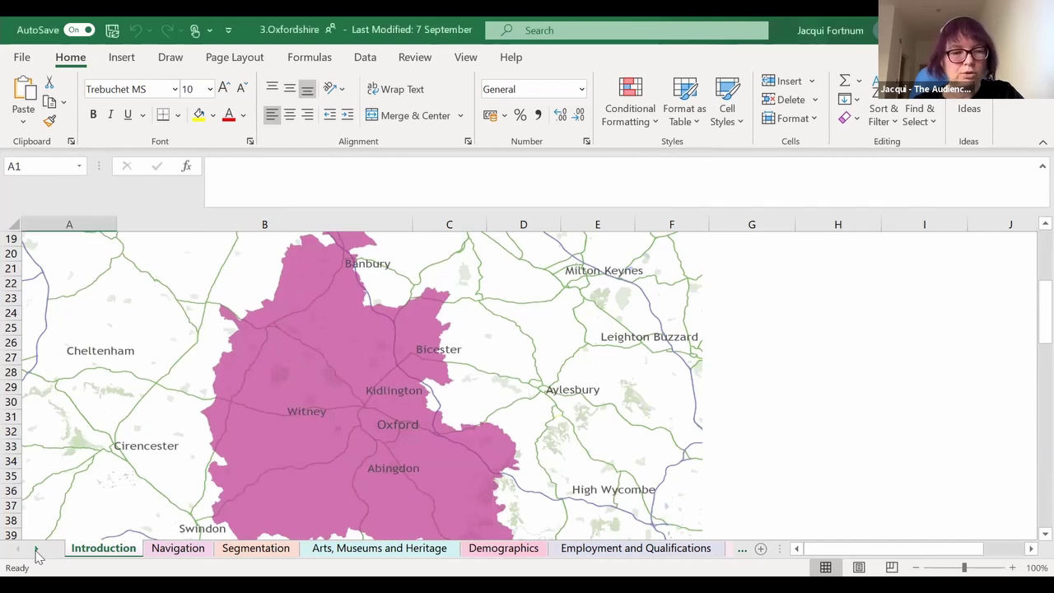
{"action": "left_click", "coordinate": [37, 553]}
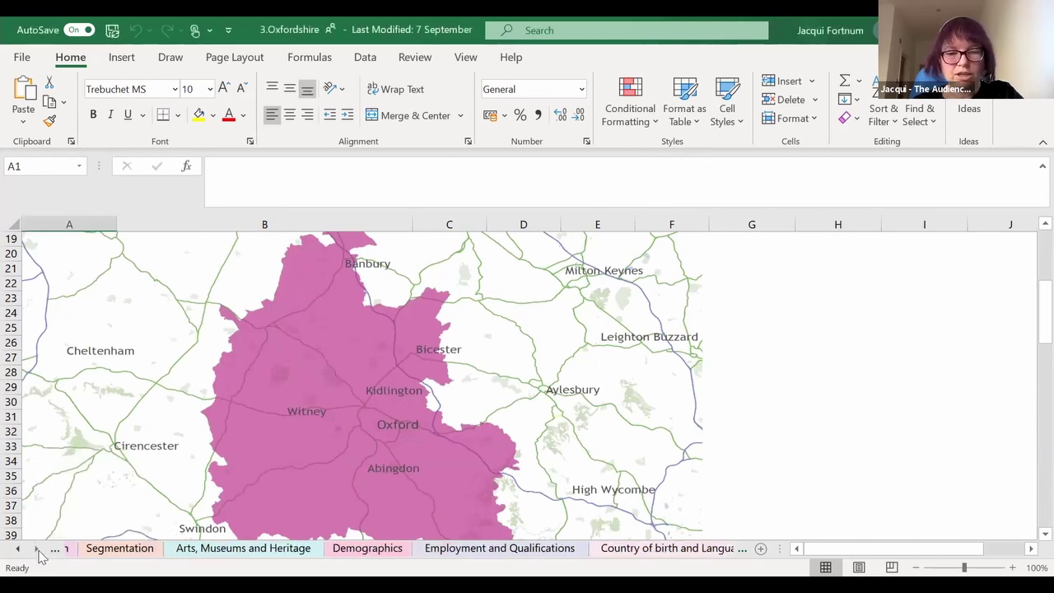
{"action": "left_click", "coordinate": [37, 553]}
{"action": "left_click", "coordinate": [575, 548]}
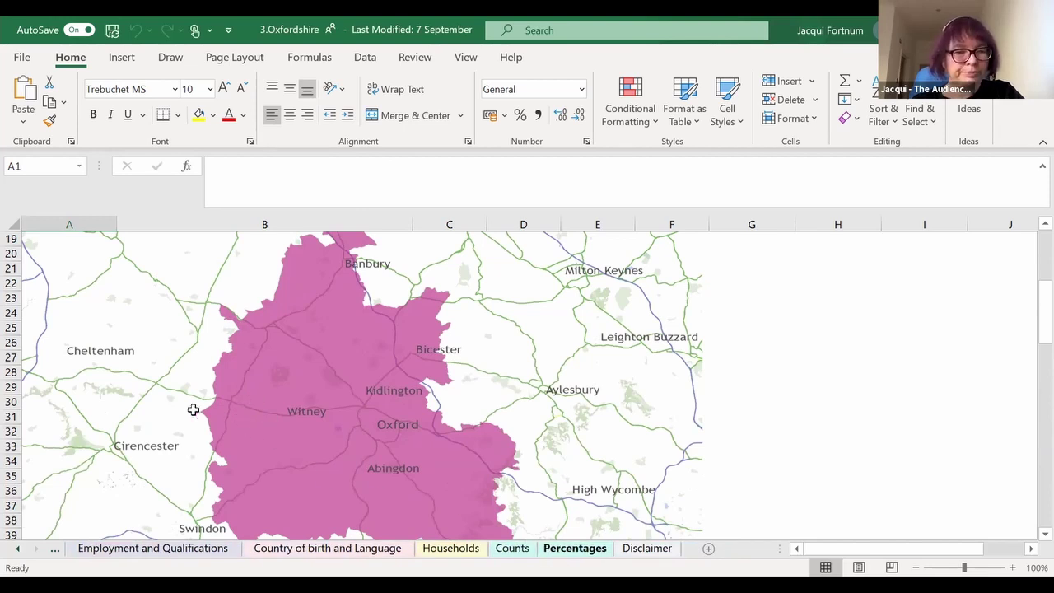
{"action": "left_click", "coordinate": [158, 424]}
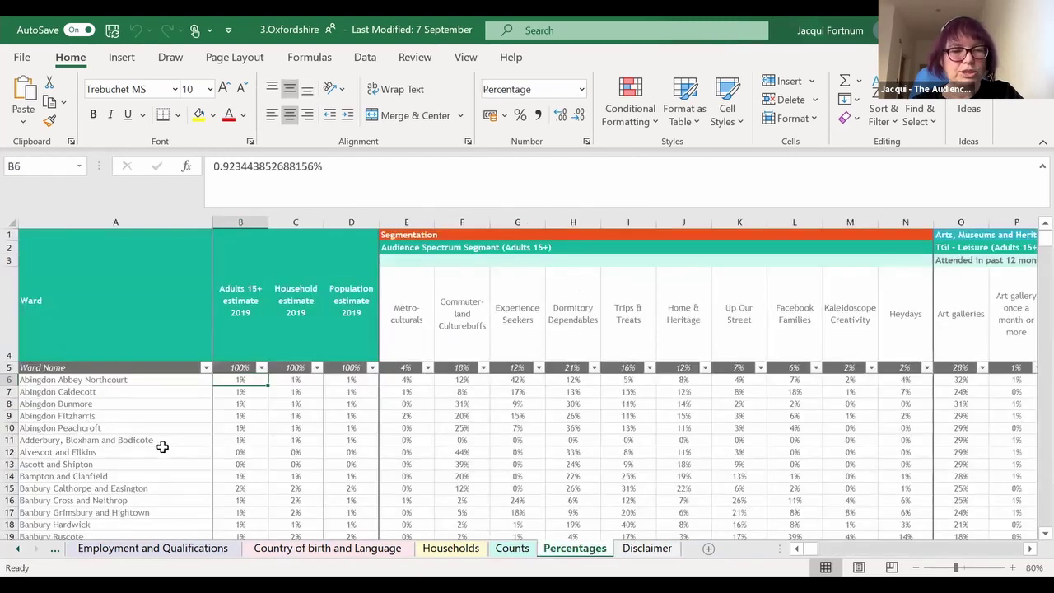
- Find the Didcot North East ward in the ward list and select its entire row
{"action": "scroll", "coordinate": [205, 326], "scroll_direction": "down", "scroll_amount": 3}
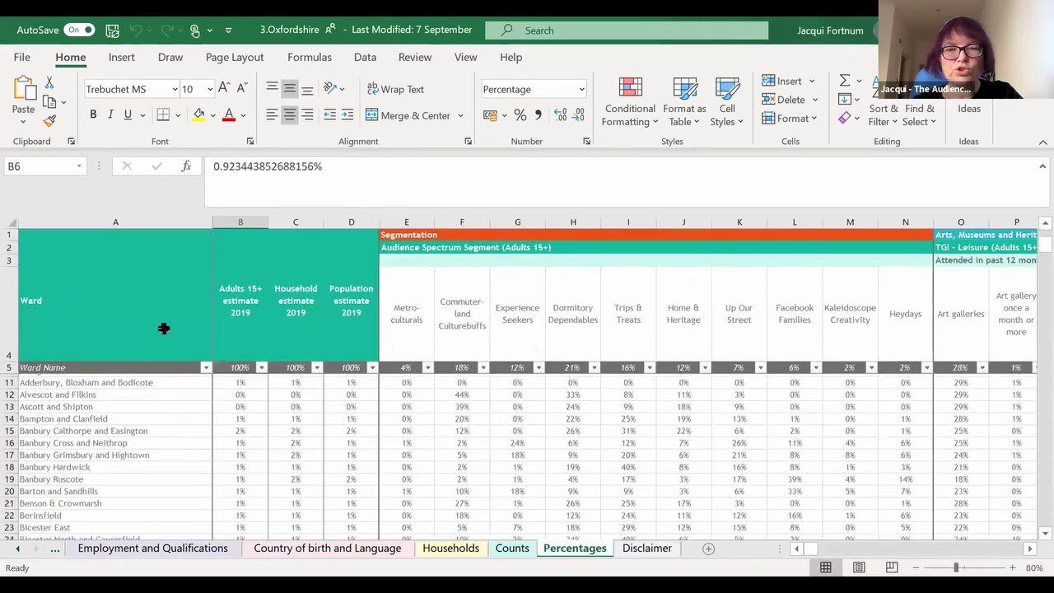
{"action": "scroll", "coordinate": [197, 319], "scroll_direction": "down", "scroll_amount": 1}
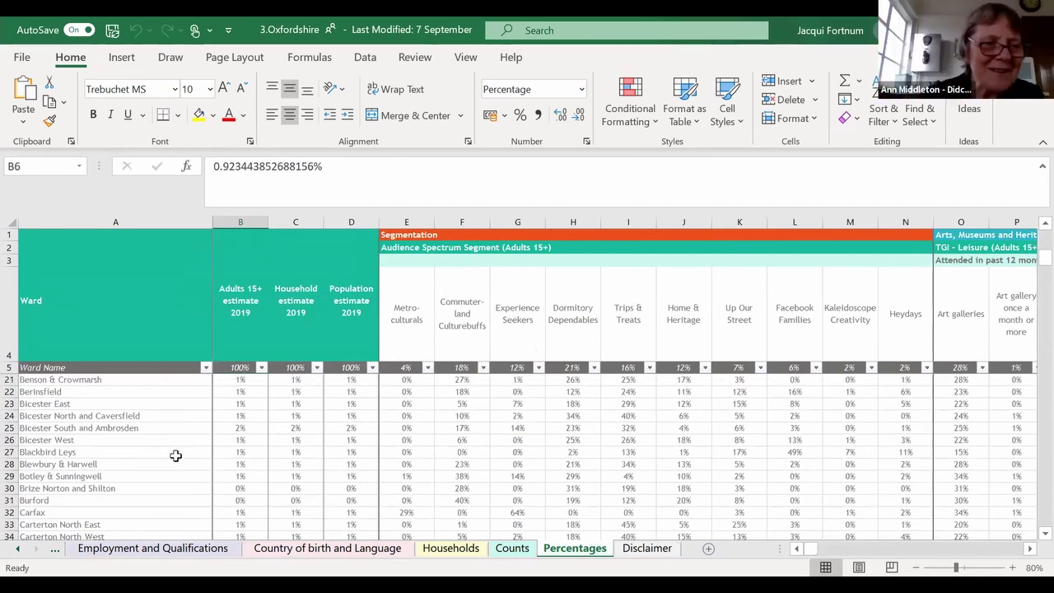
{"action": "scroll", "coordinate": [77, 487], "scroll_direction": "down", "scroll_amount": 2}
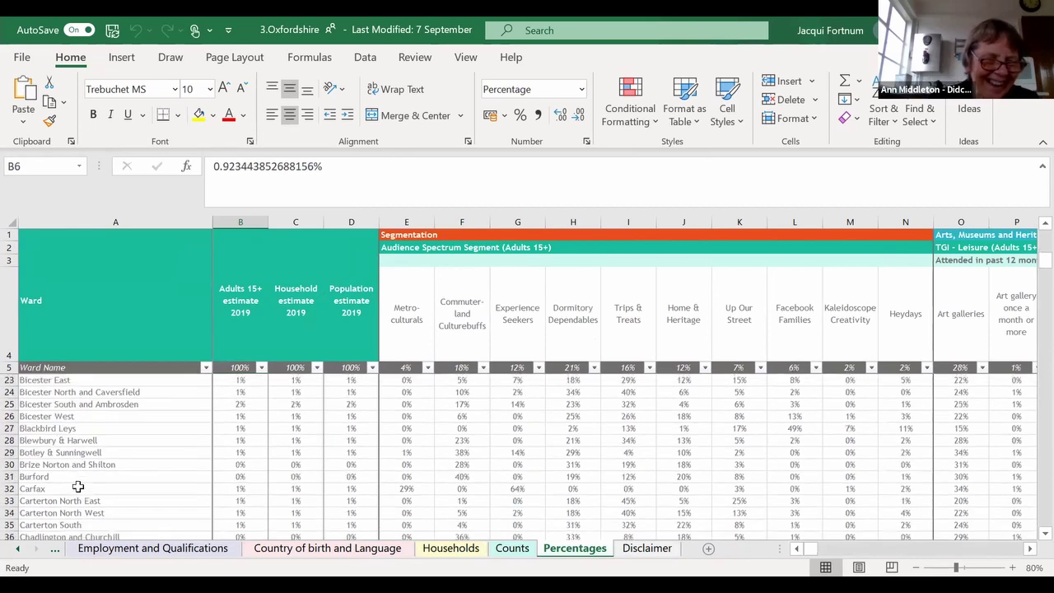
{"action": "scroll", "coordinate": [77, 487], "scroll_direction": "down", "scroll_amount": 3}
{"action": "scroll", "coordinate": [98, 448], "scroll_direction": "down", "scroll_amount": 1}
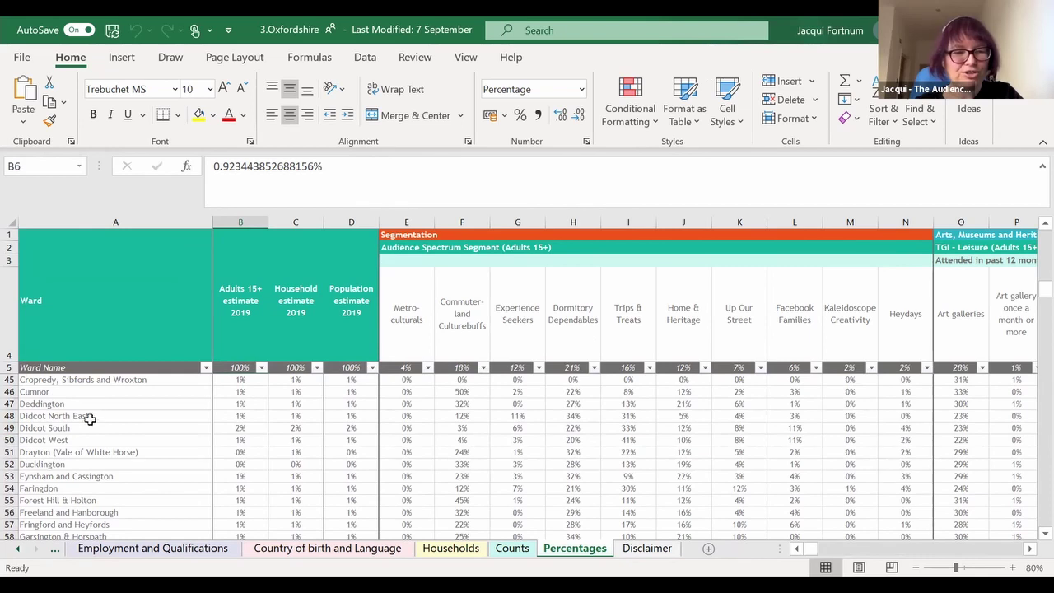
{"action": "left_click", "coordinate": [10, 416]}
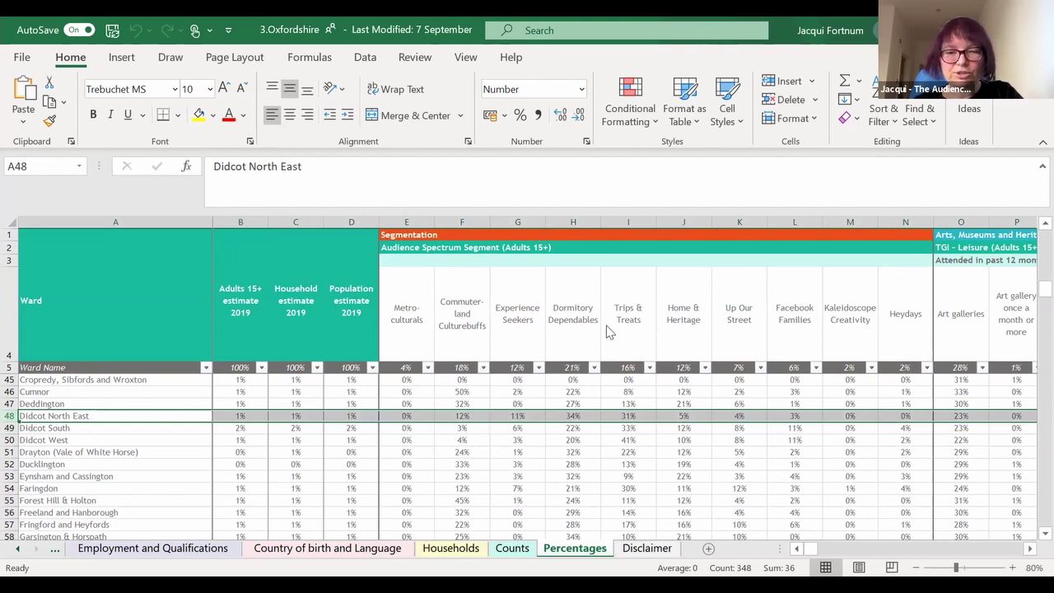
- Examine Didcot North East's Audience Spectrum segment percentages and its arts, museums and heritage attendance percentages
{"action": "left_click", "coordinate": [1028, 550]}
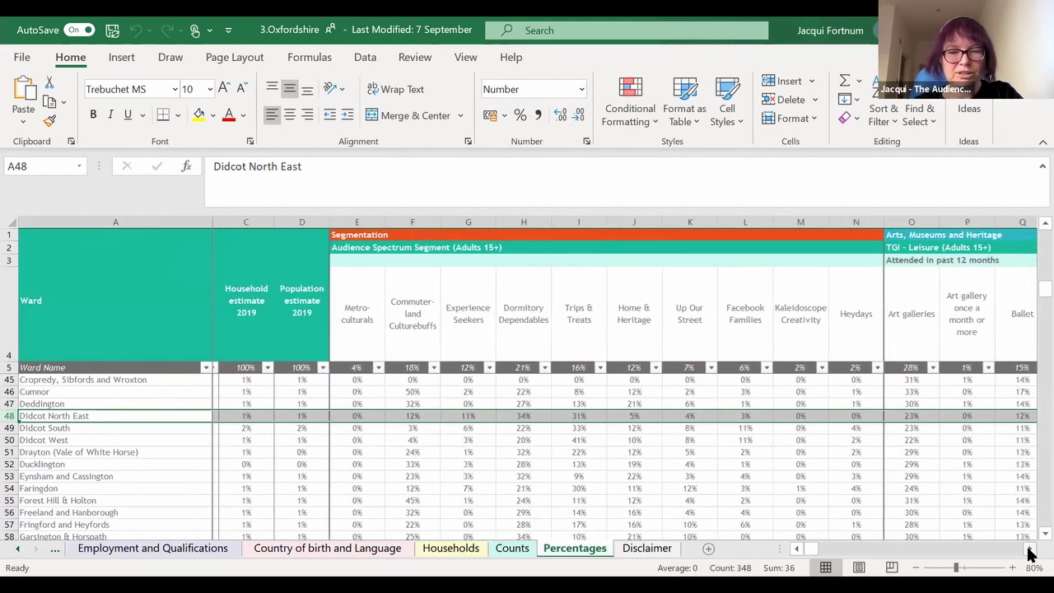
{"action": "left_click", "coordinate": [1028, 550]}
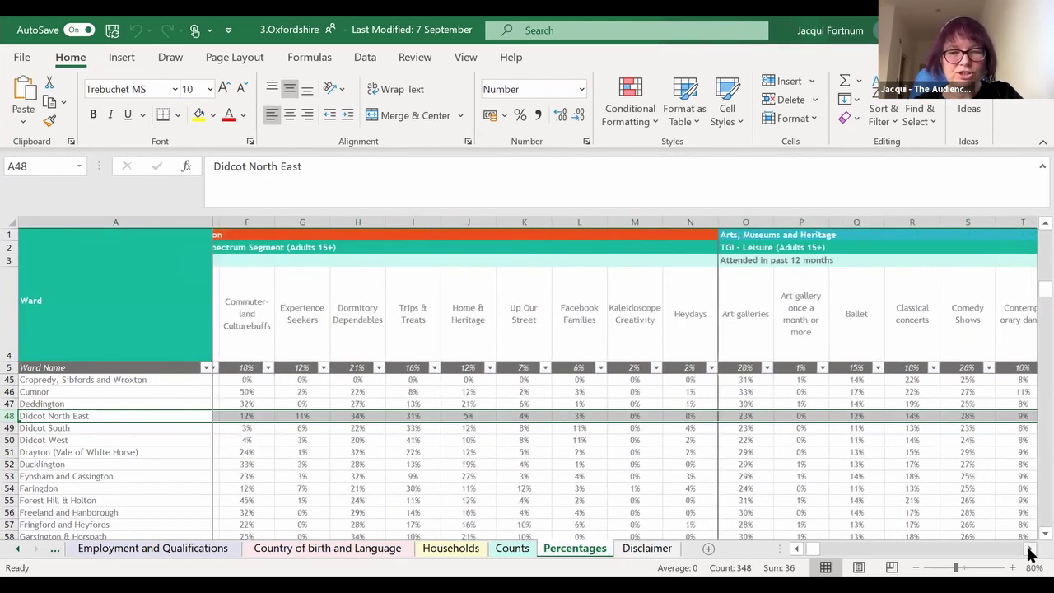
{"action": "left_click", "coordinate": [1028, 550]}
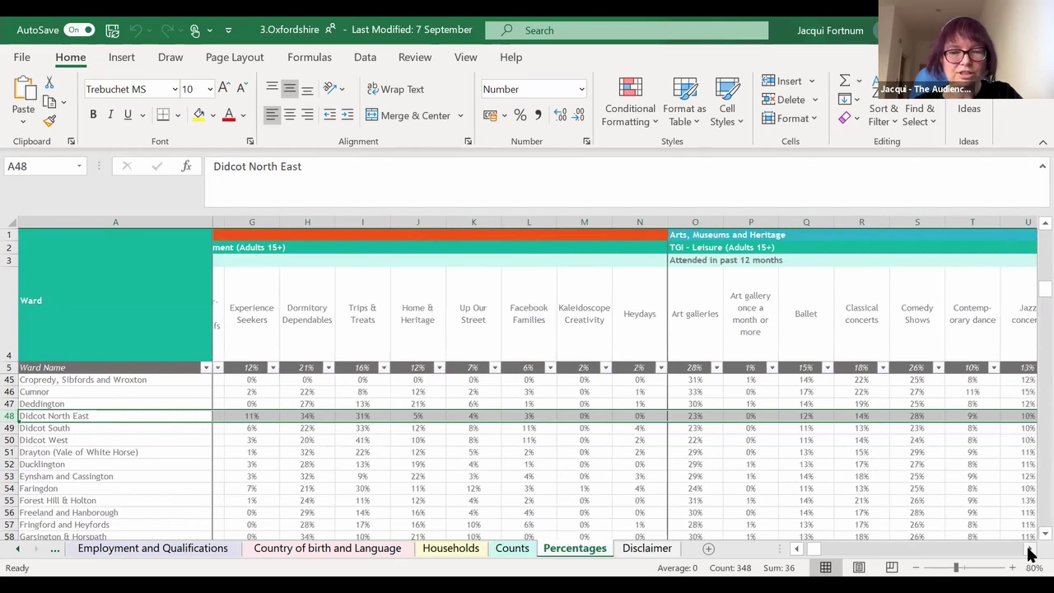
{"action": "left_click", "coordinate": [1028, 550]}
{"action": "left_click", "coordinate": [1028, 550]}
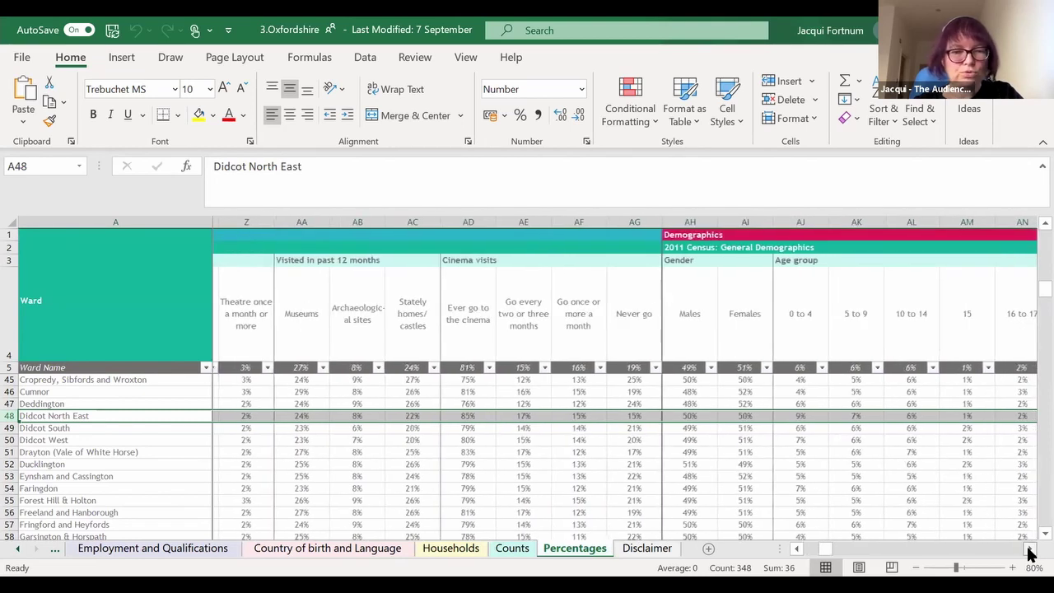
- Examine the age group percentages for Didcot North East up to 90 or older
{"action": "left_click", "coordinate": [1028, 549]}
{"action": "scroll", "coordinate": [441, 480], "scroll_direction": "right", "scroll_amount": 3}
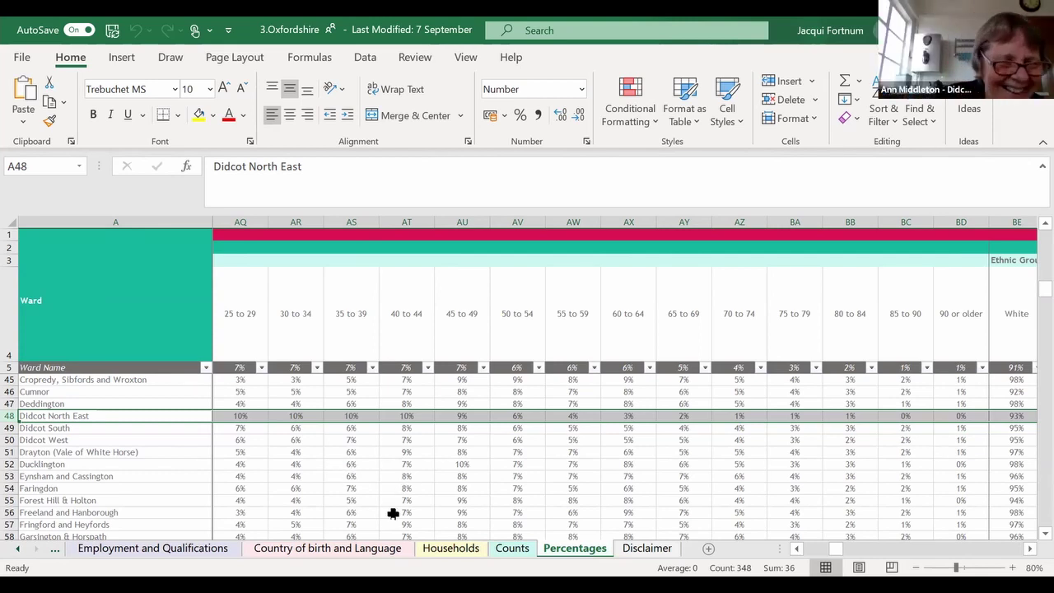
{"action": "left_click", "coordinate": [1028, 549]}
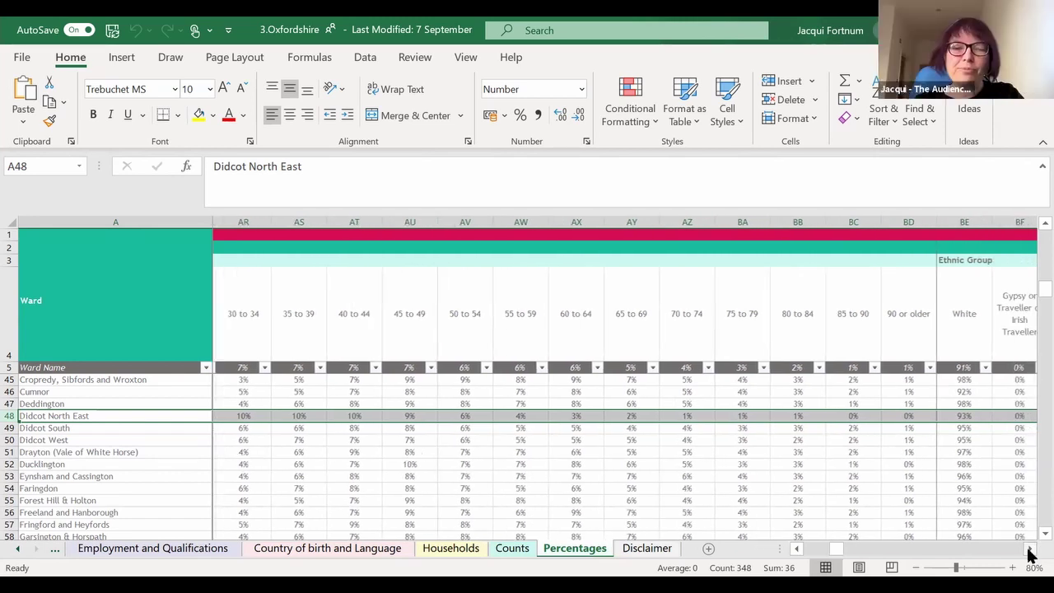
- Examine the Ethnic Group percentages for Didcot North East, from White to Other Ethnic Group
{"action": "left_click", "coordinate": [1028, 550]}
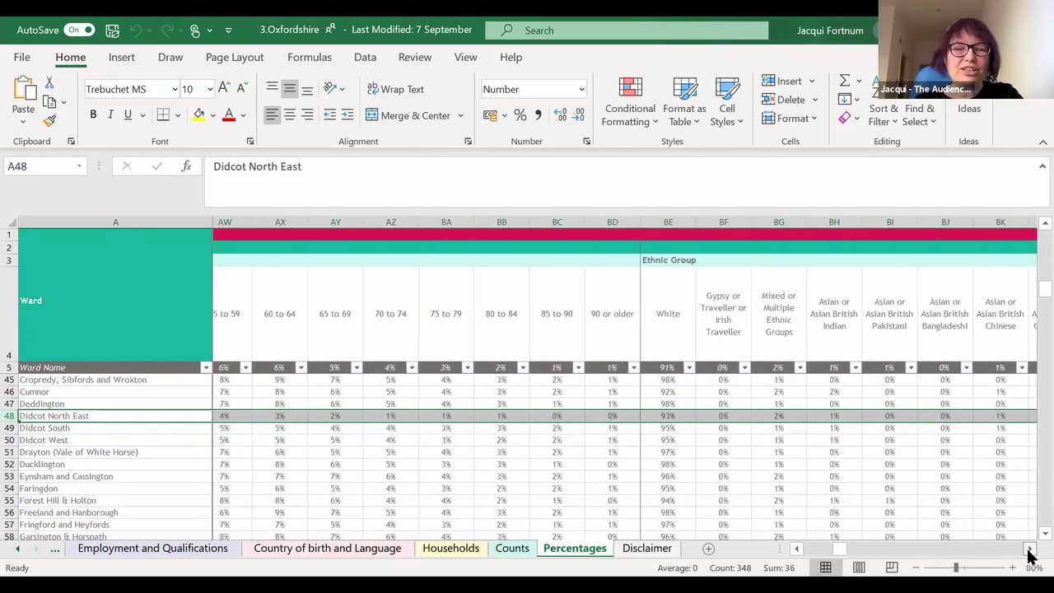
{"action": "scroll", "coordinate": [992, 557], "scroll_direction": "right", "scroll_amount": 5}
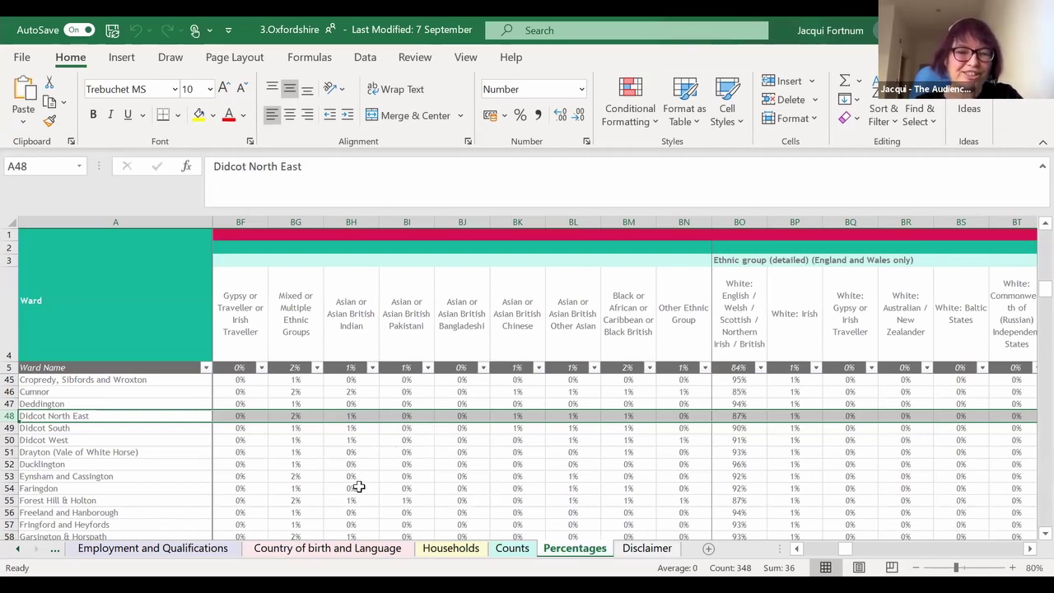
{"action": "left_click", "coordinate": [796, 550]}
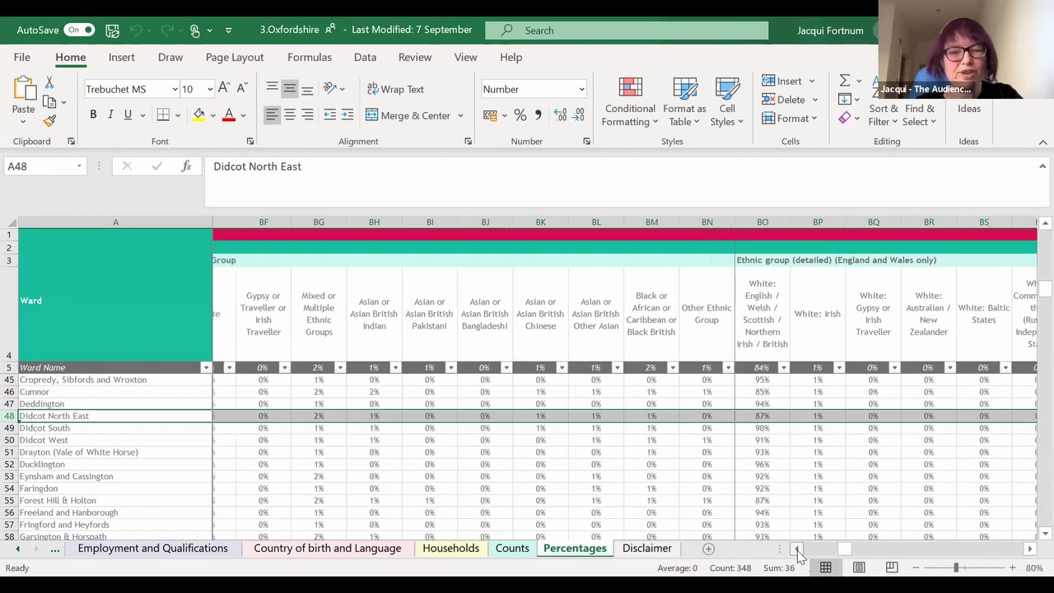
{"action": "scroll", "coordinate": [796, 549], "scroll_direction": "left", "scroll_amount": 1}
{"action": "scroll", "coordinate": [335, 404], "scroll_direction": "left", "scroll_amount": 1}
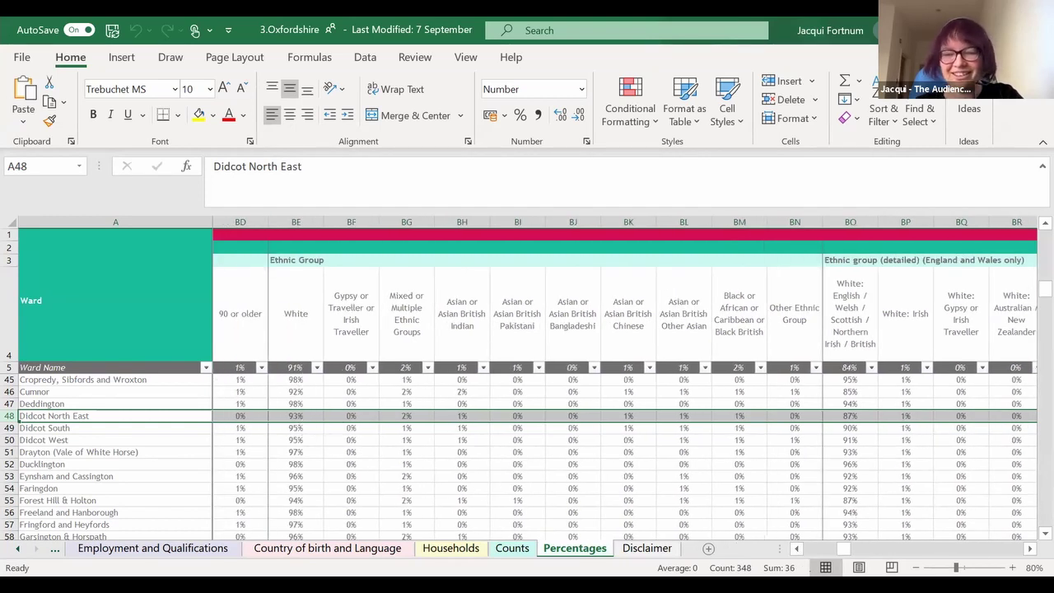
{"action": "left_click", "coordinate": [1029, 550]}
{"action": "left_click", "coordinate": [1028, 550]}
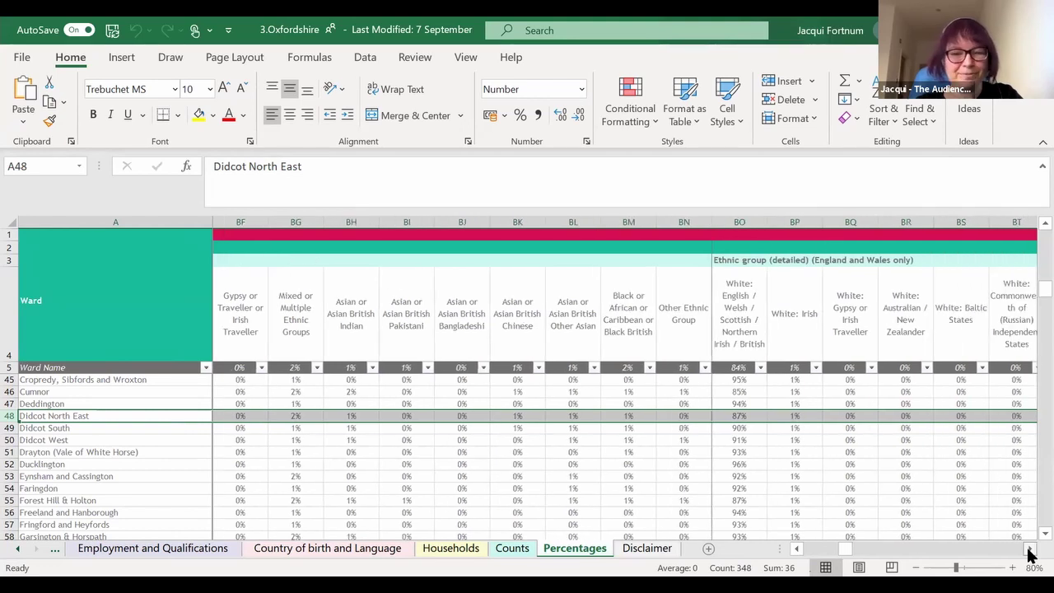
- Examine the detailed ethnic group (England and Wales only) percentages for Didcot North East
{"action": "left_click", "coordinate": [1029, 550]}
{"action": "left_click", "coordinate": [1028, 549]}
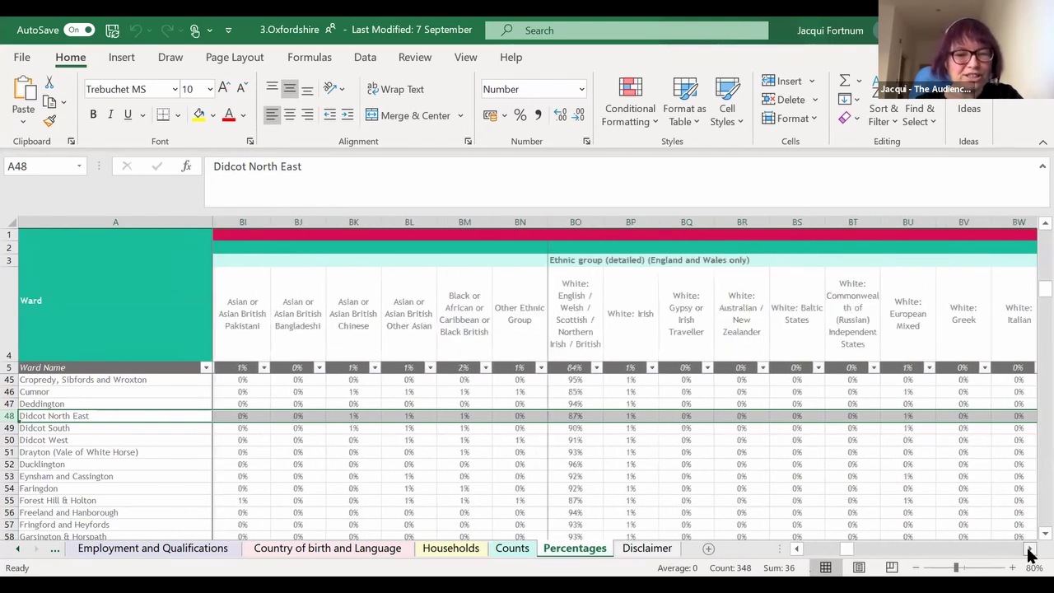
{"action": "left_click", "coordinate": [1029, 549]}
{"action": "left_click", "coordinate": [1029, 550]}
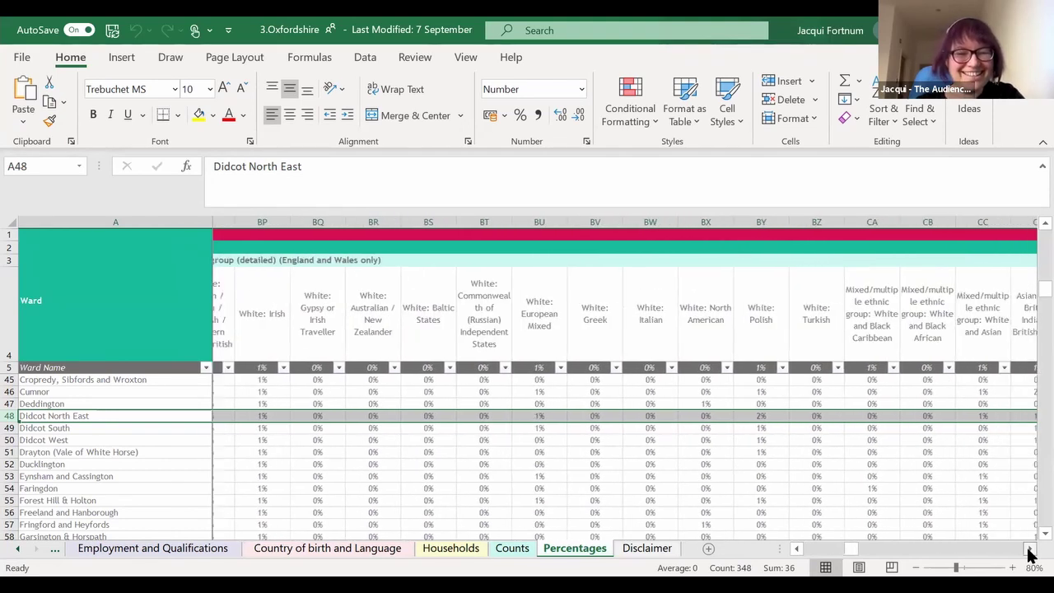
{"action": "left_click", "coordinate": [1029, 549]}
{"action": "left_click", "coordinate": [1029, 550]}
{"action": "left_click", "coordinate": [1029, 549]}
{"action": "left_click", "coordinate": [1029, 550]}
{"action": "left_click", "coordinate": [1029, 549]}
{"action": "left_click", "coordinate": [1029, 550]}
{"action": "left_click", "coordinate": [1029, 550]}
{"action": "left_click", "coordinate": [1029, 550]}
{"action": "left_click", "coordinate": [1029, 549]}
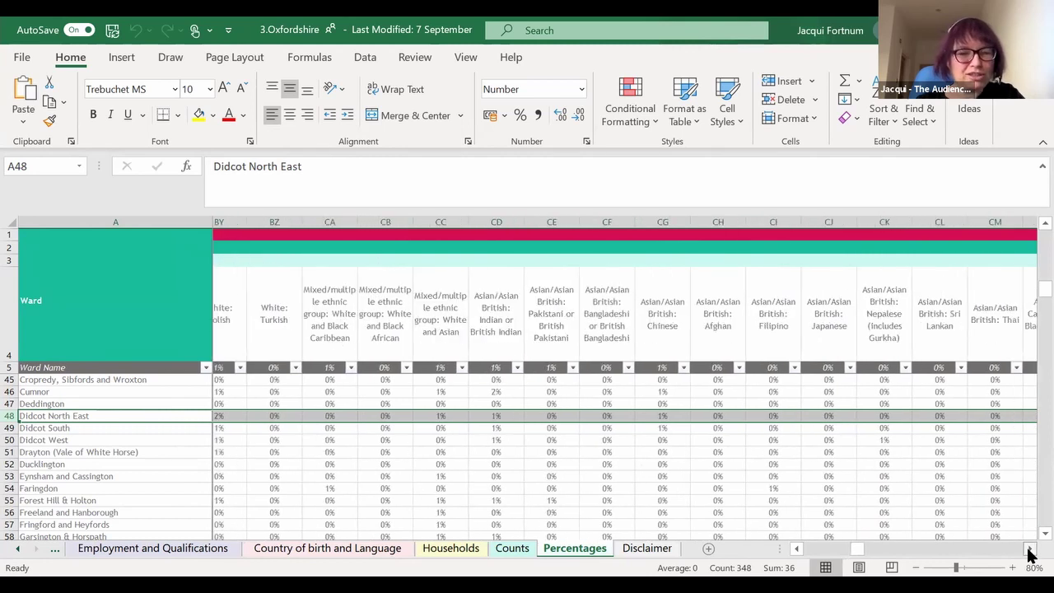
{"action": "left_click", "coordinate": [1028, 549]}
{"action": "left_click", "coordinate": [1029, 550]}
{"action": "left_click", "coordinate": [1029, 550]}
{"action": "left_click", "coordinate": [1029, 550]}
{"action": "left_click", "coordinate": [1029, 549]}
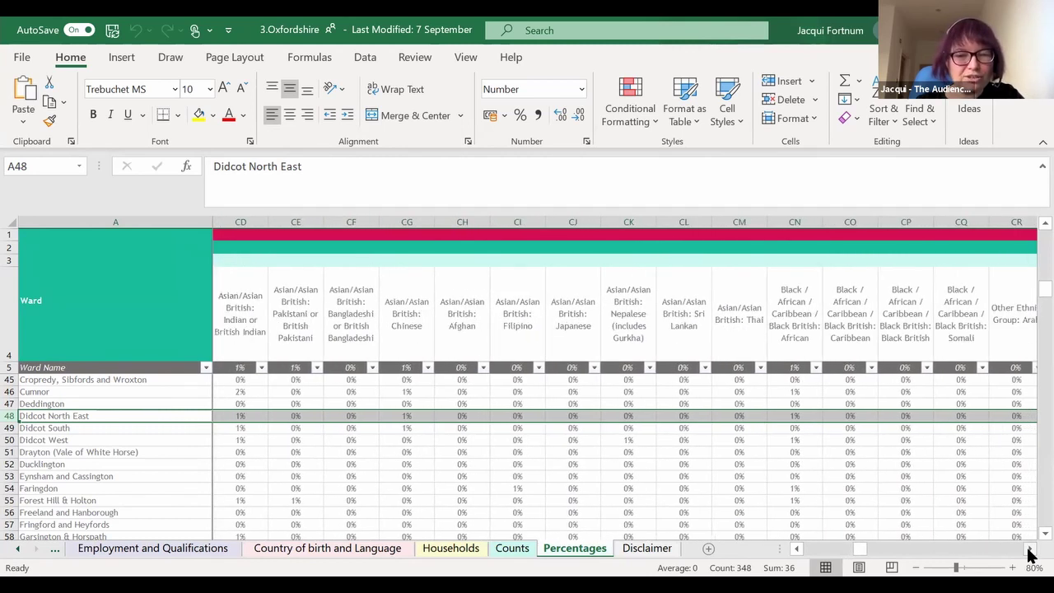
{"action": "left_click", "coordinate": [1029, 550]}
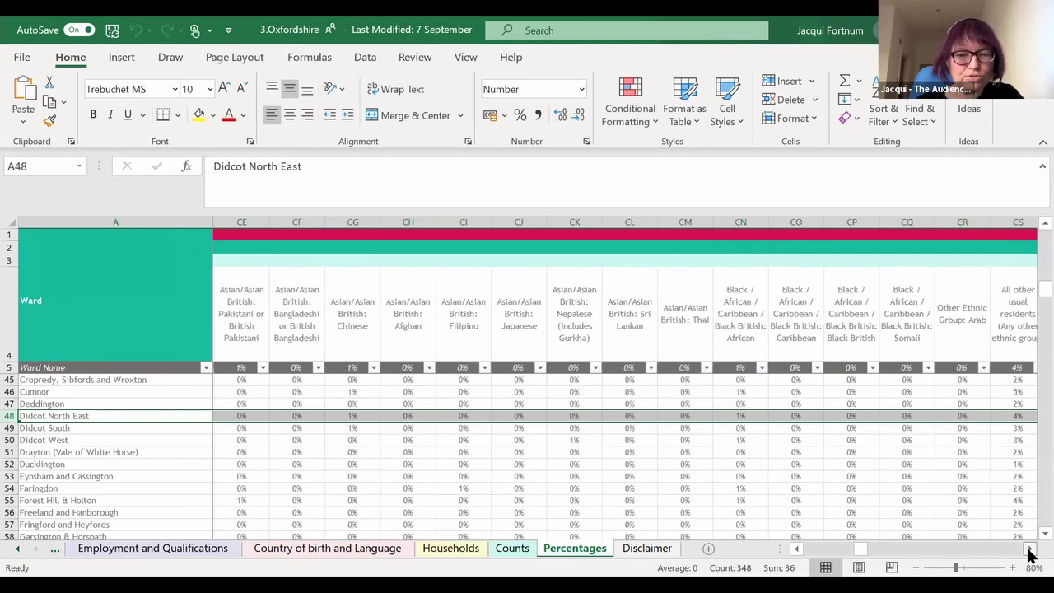
- Examine Didcot North East's percentages for multiple ethnic groups and households with dependent children
{"action": "left_click", "coordinate": [1029, 549]}
{"action": "left_click", "coordinate": [1029, 550]}
{"action": "left_click", "coordinate": [1029, 550]}
{"action": "left_click", "coordinate": [1029, 550]}
{"action": "left_click", "coordinate": [1029, 550]}
{"action": "left_click", "coordinate": [1029, 549]}
{"action": "left_click", "coordinate": [1029, 550]}
{"action": "left_click", "coordinate": [1029, 549]}
{"action": "left_click", "coordinate": [1029, 550]}
{"action": "left_click", "coordinate": [1029, 550]}
{"action": "left_click", "coordinate": [1029, 550]}
{"action": "left_click", "coordinate": [1029, 550]}
{"action": "left_click", "coordinate": [1029, 550]}
{"action": "left_click", "coordinate": [1029, 550]}
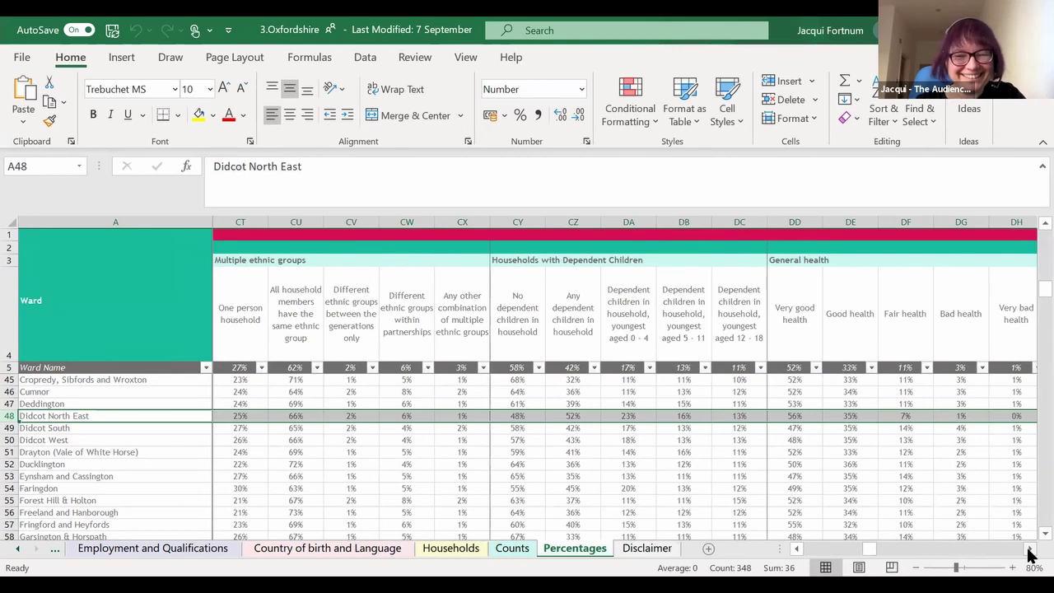
- Examine Didcot North East's percentages for general health, long-term health problem or disability, and provision of unpaid care
{"action": "left_click", "coordinate": [1028, 550]}
{"action": "left_click", "coordinate": [1029, 550]}
{"action": "left_click", "coordinate": [1029, 550]}
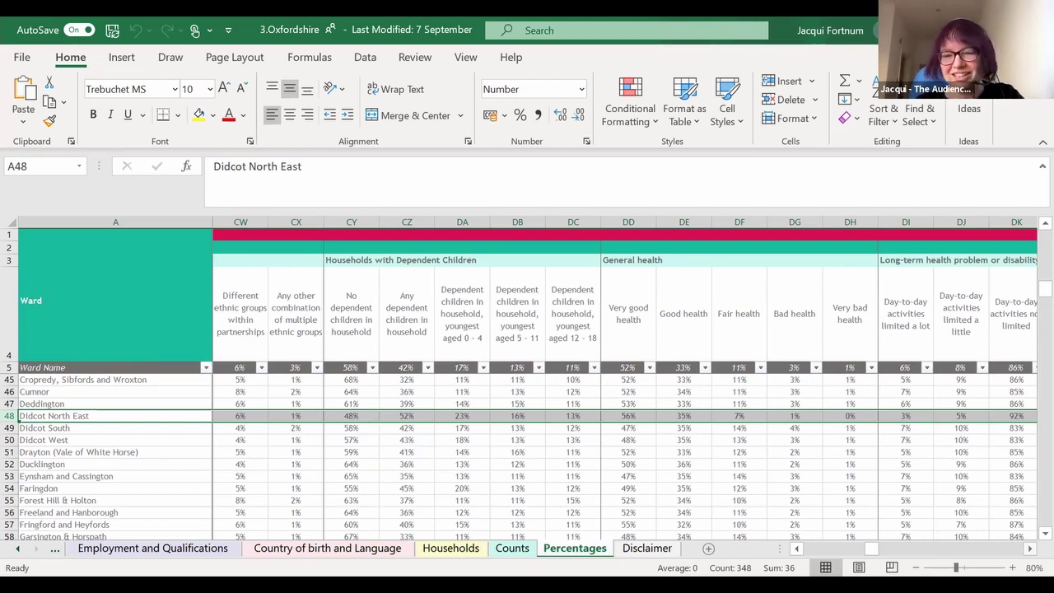
{"action": "left_click", "coordinate": [1028, 549]}
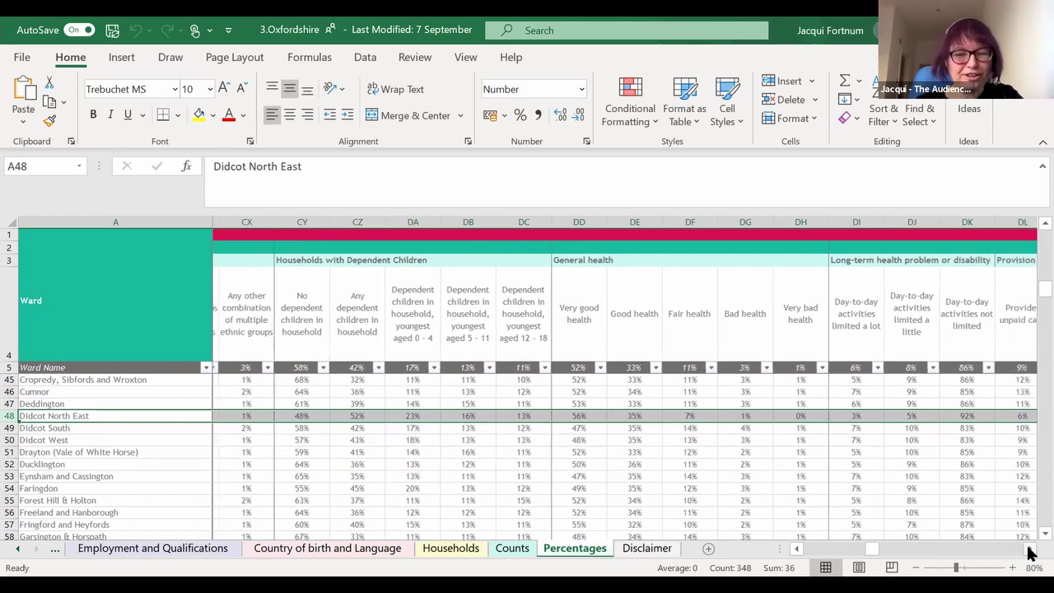
{"action": "left_click", "coordinate": [1027, 549]}
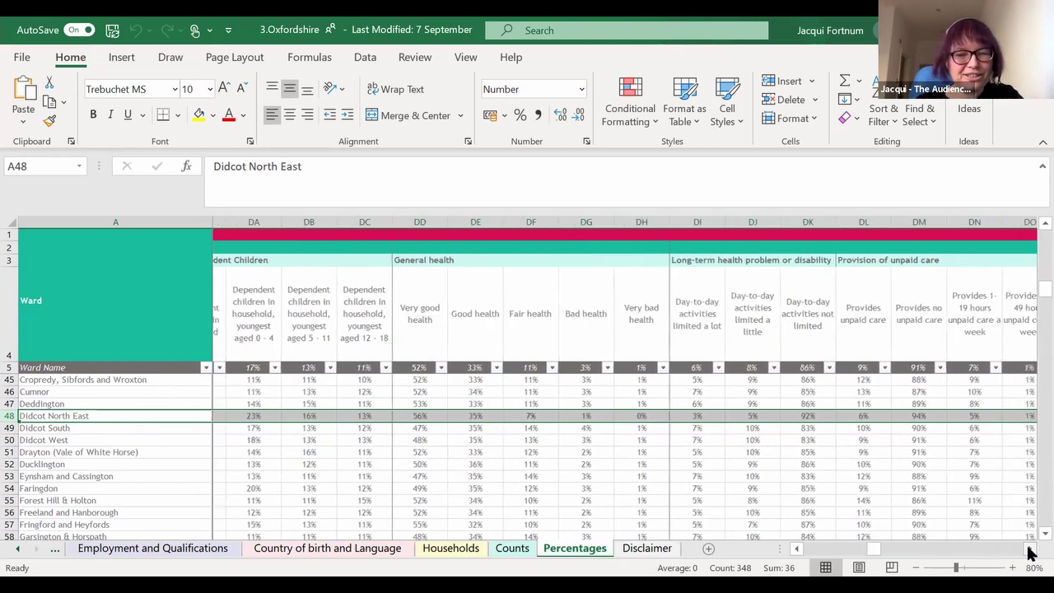
{"action": "left_click", "coordinate": [1027, 549]}
{"action": "left_click", "coordinate": [1027, 549]}
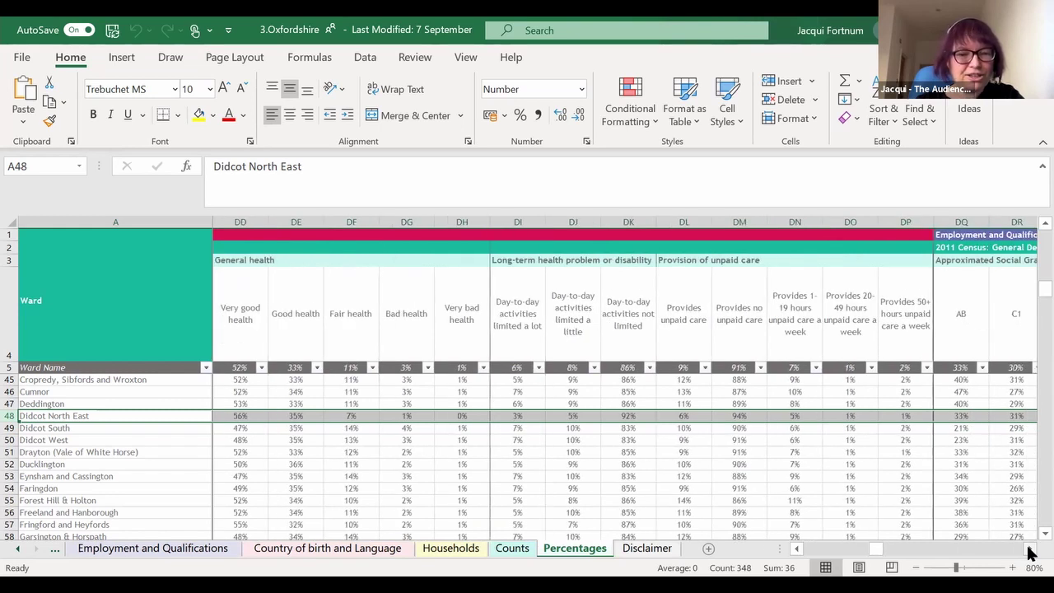
- Examine Didcot North East's Approximated Social Grade percentages, from AB to DE
{"action": "left_click", "coordinate": [1027, 549]}
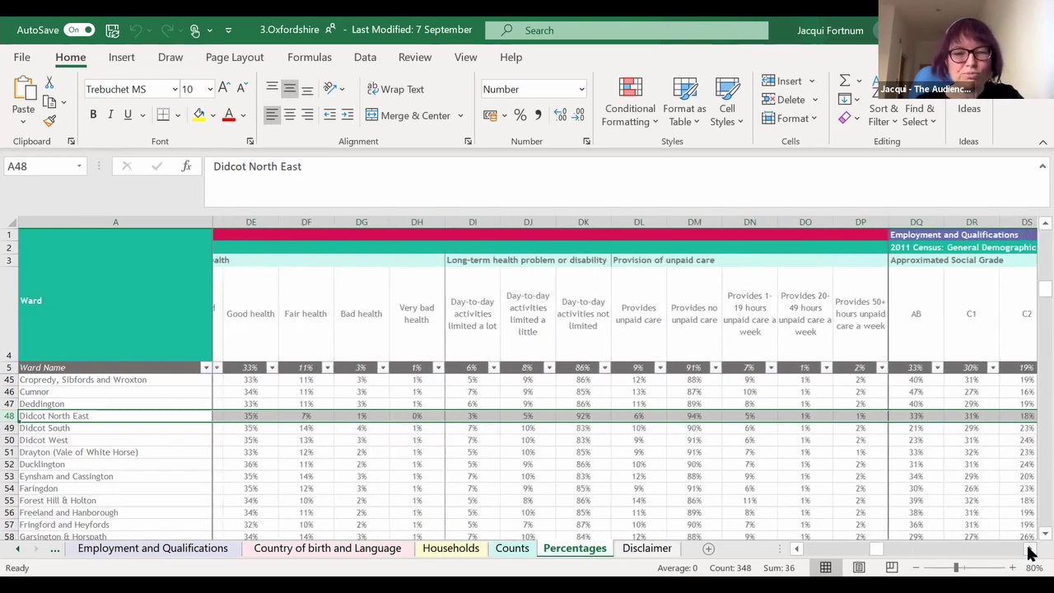
{"action": "left_click", "coordinate": [1027, 549]}
{"action": "left_click", "coordinate": [1028, 549]}
{"action": "left_click", "coordinate": [1028, 549]}
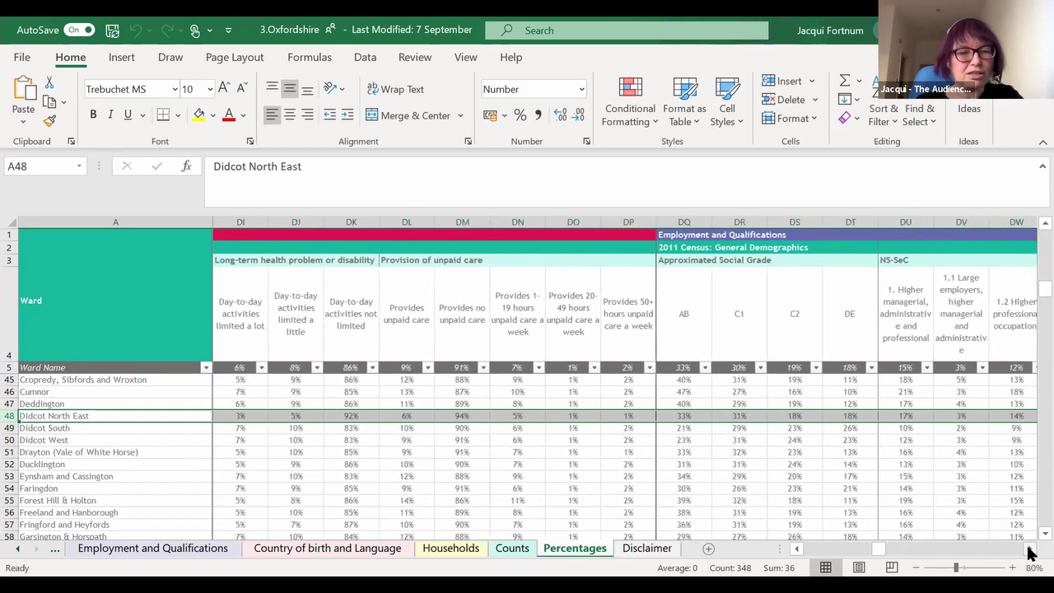
{"action": "left_click", "coordinate": [1027, 549]}
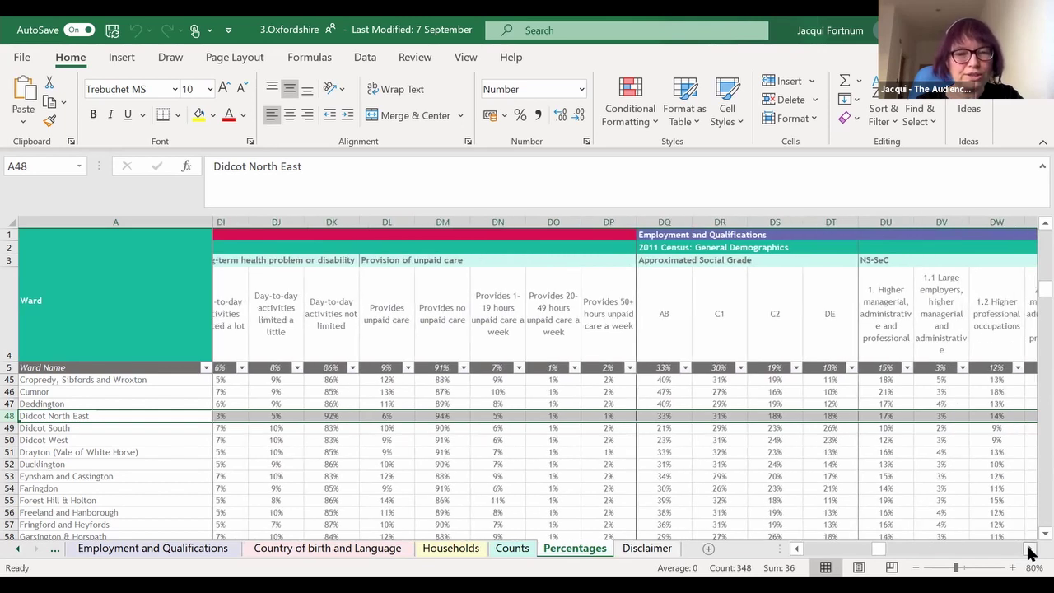
{"action": "left_click", "coordinate": [1027, 549]}
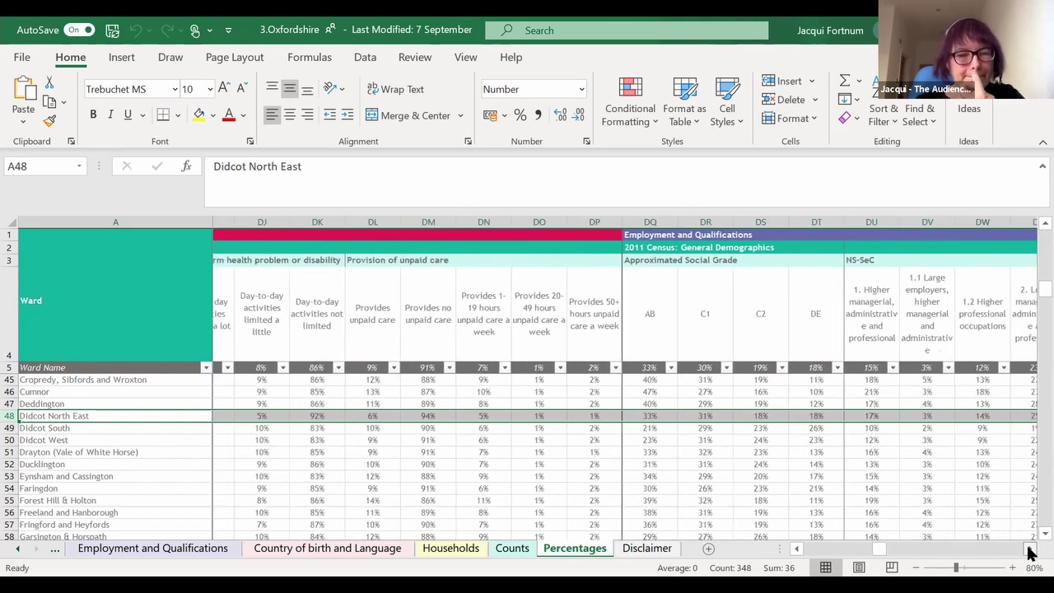
{"action": "left_click", "coordinate": [1028, 549]}
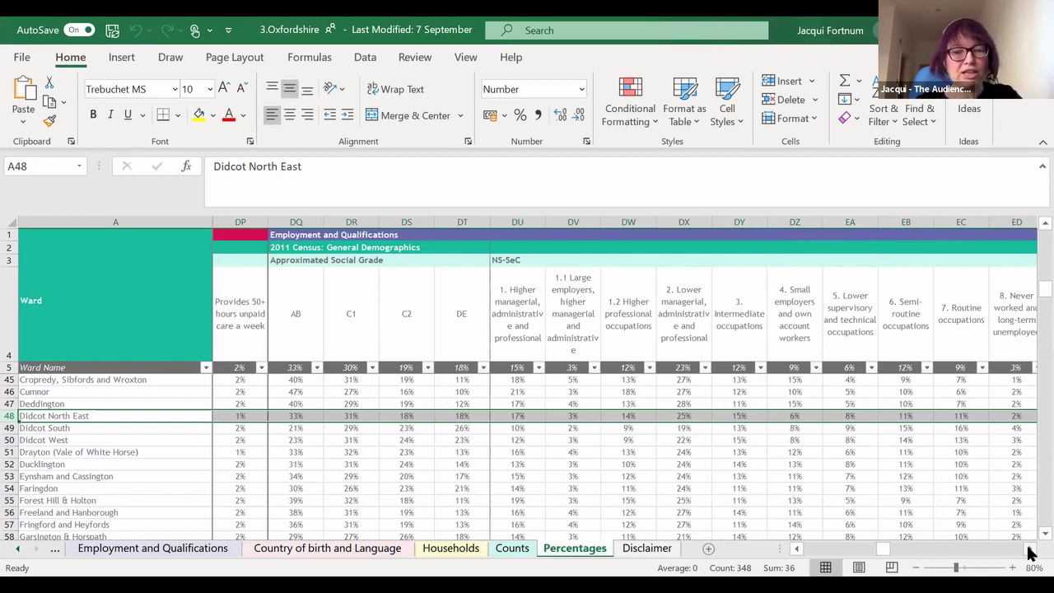
- Examine Didcot North East's NS-SeC percentages, from higher managerial occupations to full-time students
{"action": "left_click", "coordinate": [1027, 549]}
{"action": "left_click", "coordinate": [1027, 549]}
{"action": "left_click", "coordinate": [1027, 548]}
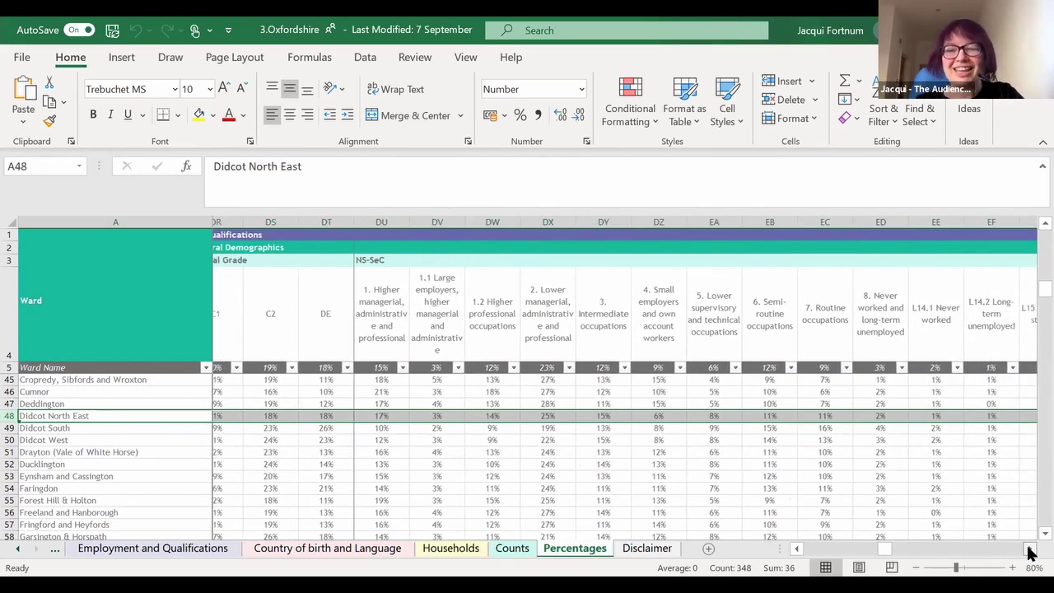
{"action": "left_click", "coordinate": [1027, 549]}
{"action": "left_click", "coordinate": [1027, 549]}
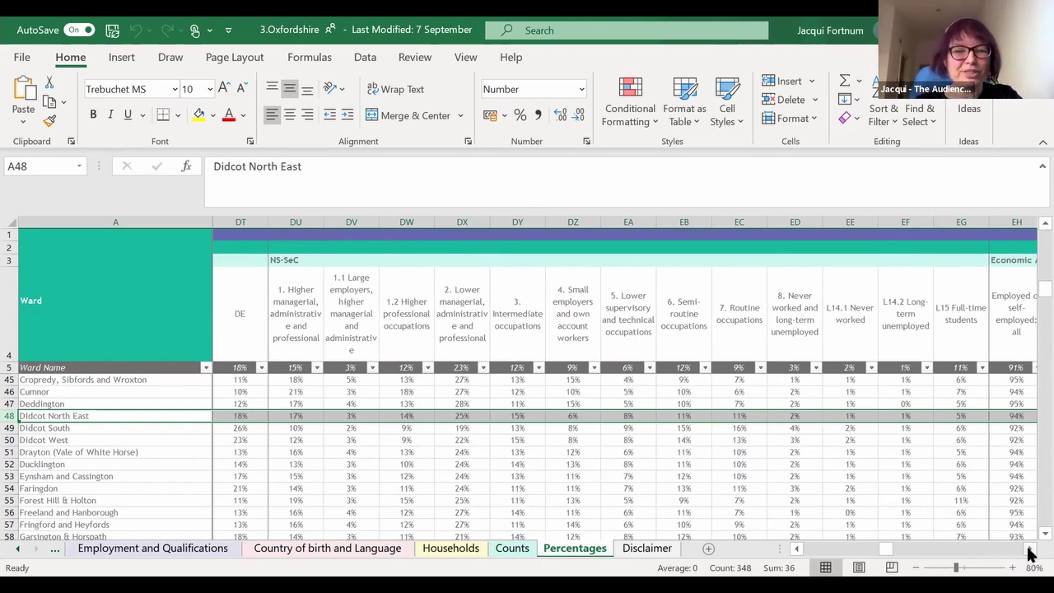
{"action": "left_click", "coordinate": [1028, 549]}
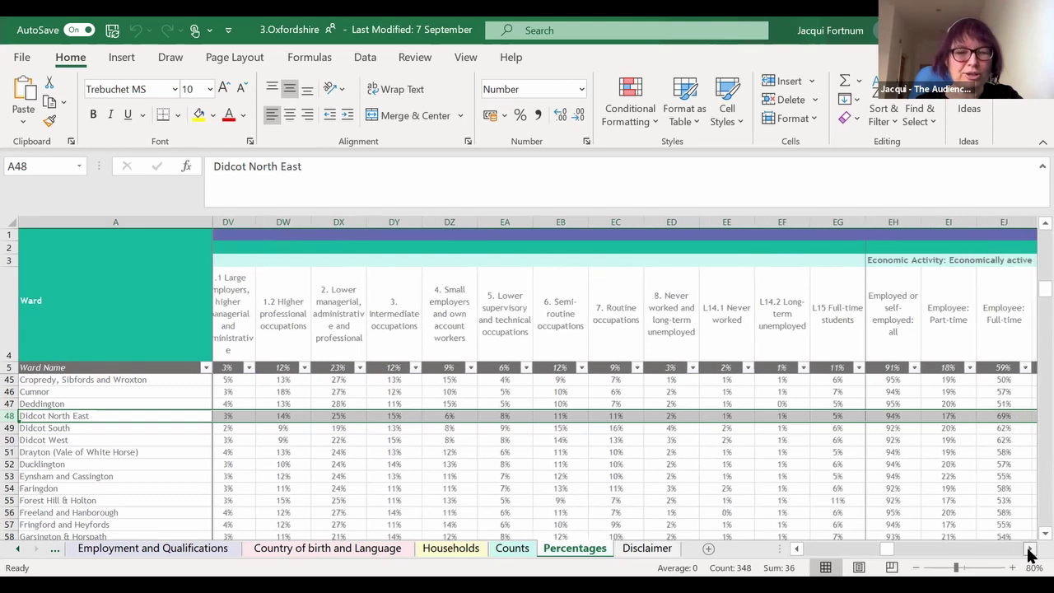
{"action": "left_click", "coordinate": [1028, 549]}
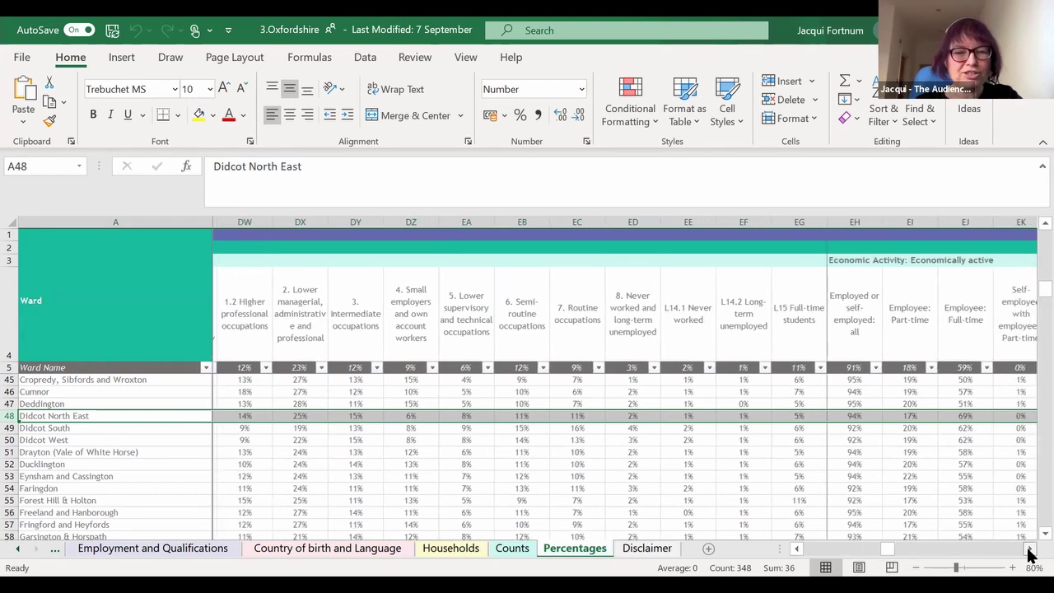
- Examine Didcot North East's percentages for economic activity and the first Occupation categories
{"action": "left_click", "coordinate": [1027, 549]}
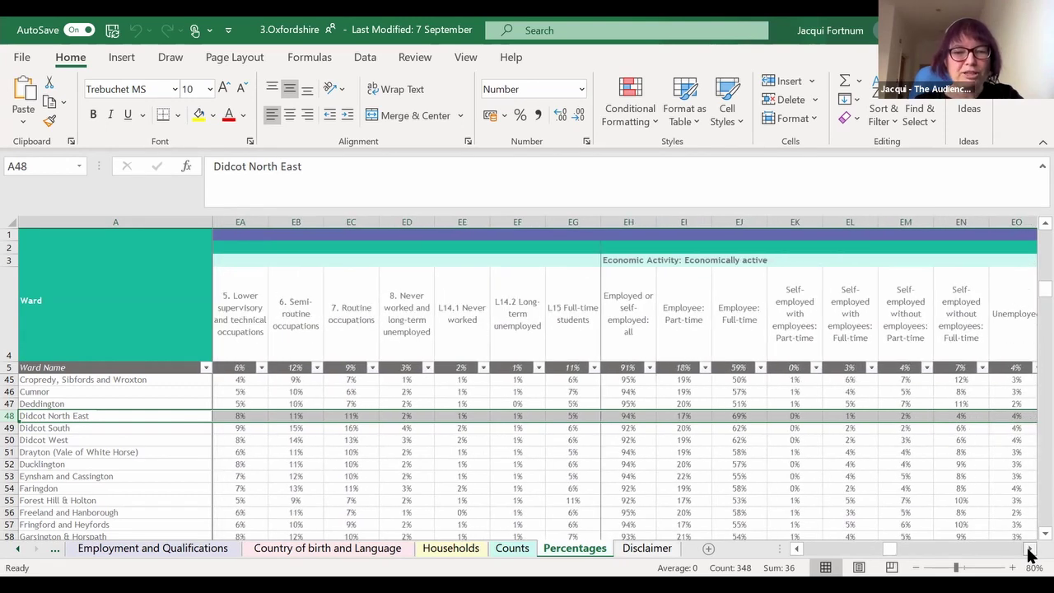
{"action": "left_click", "coordinate": [1027, 549]}
{"action": "left_click", "coordinate": [1027, 549]}
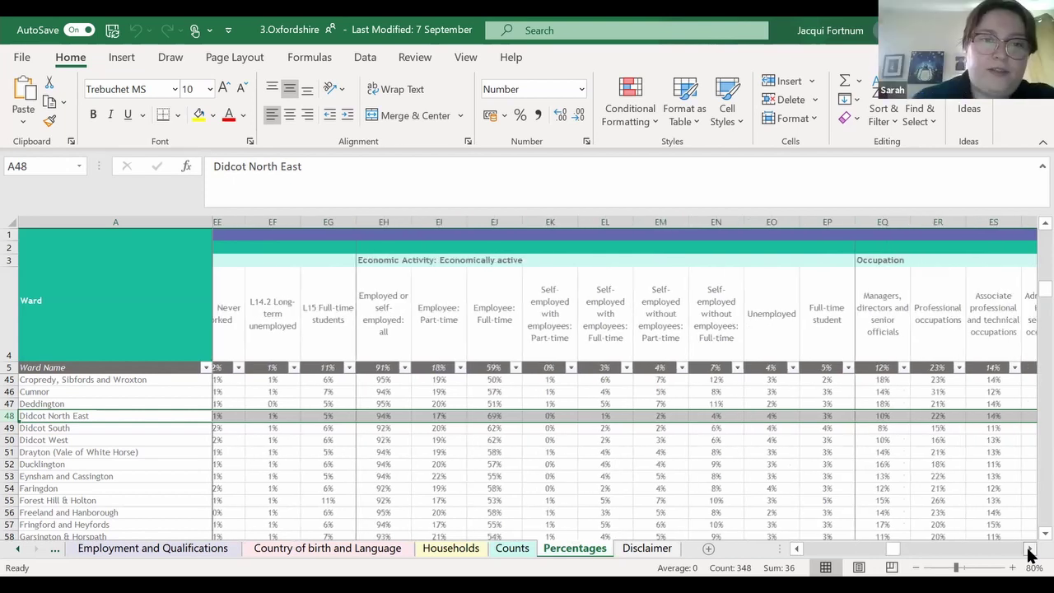
{"action": "left_click", "coordinate": [1027, 549]}
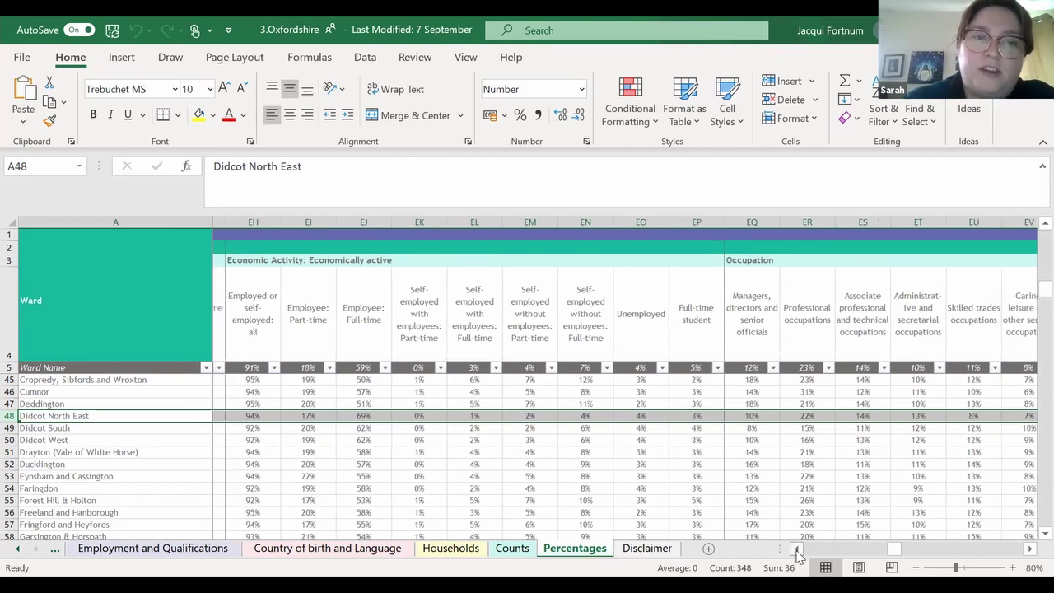
- Go back through the ward percentages to the household estimate, population estimate and Audience Spectrum Segment columns
{"action": "left_click", "coordinate": [796, 549]}
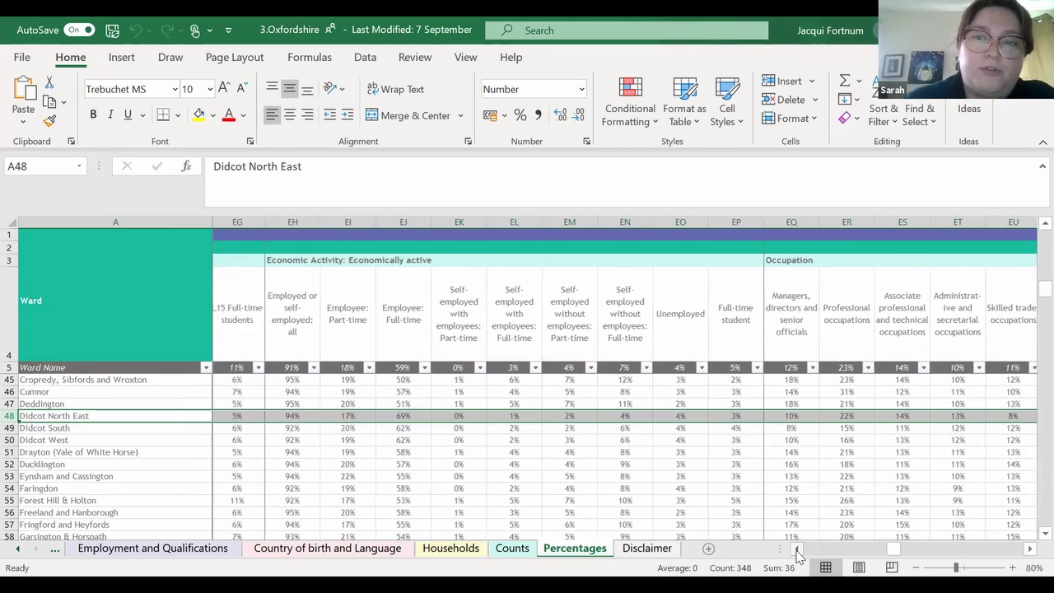
{"action": "left_click", "coordinate": [796, 550]}
{"action": "left_click", "coordinate": [796, 550]}
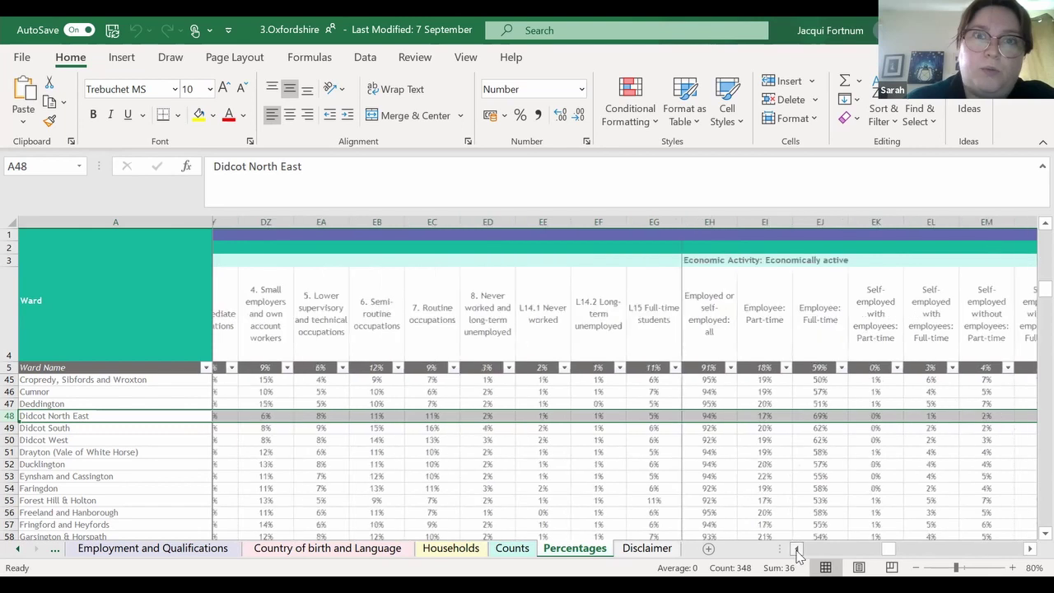
{"action": "left_click", "coordinate": [796, 550]}
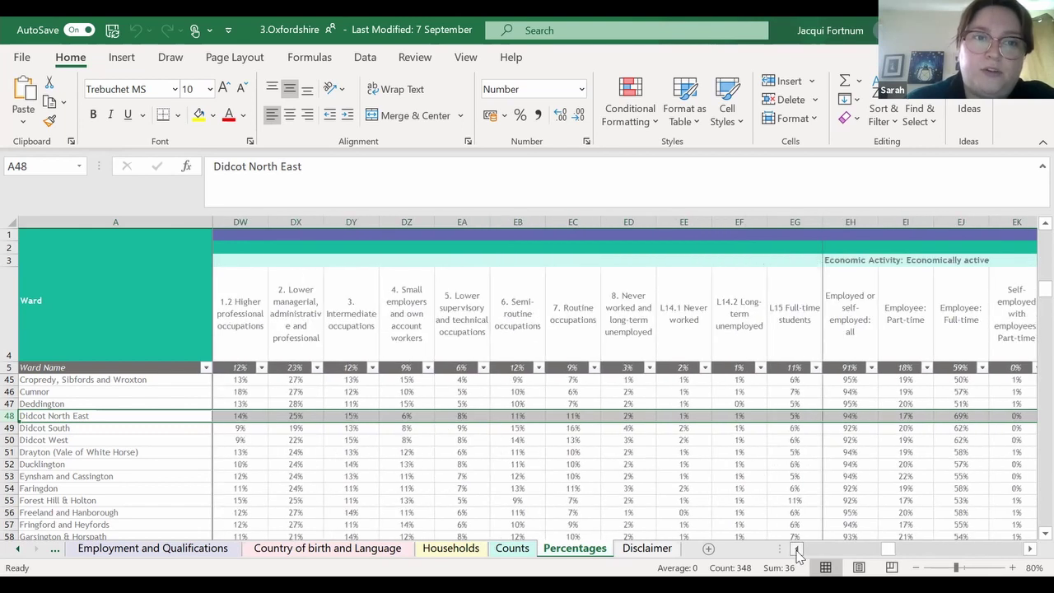
{"action": "left_click", "coordinate": [796, 549]}
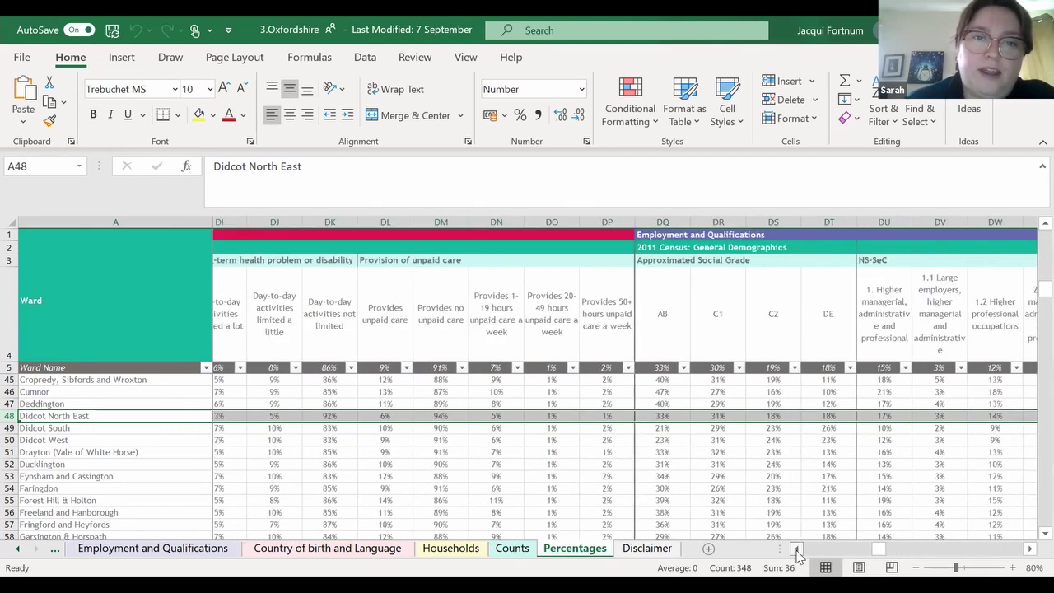
{"action": "left_click", "coordinate": [796, 550]}
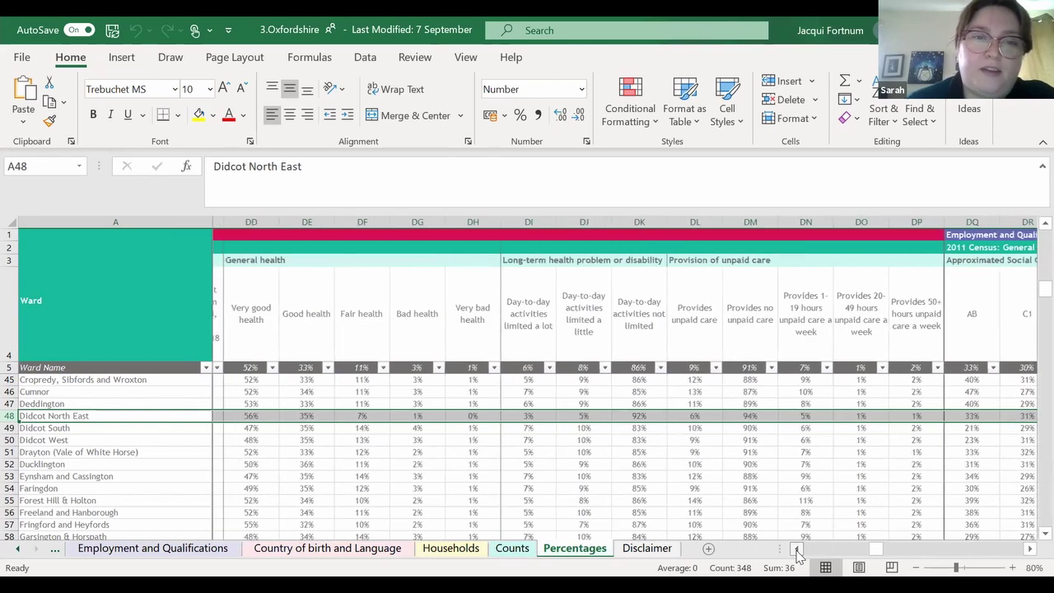
{"action": "left_click", "coordinate": [796, 550]}
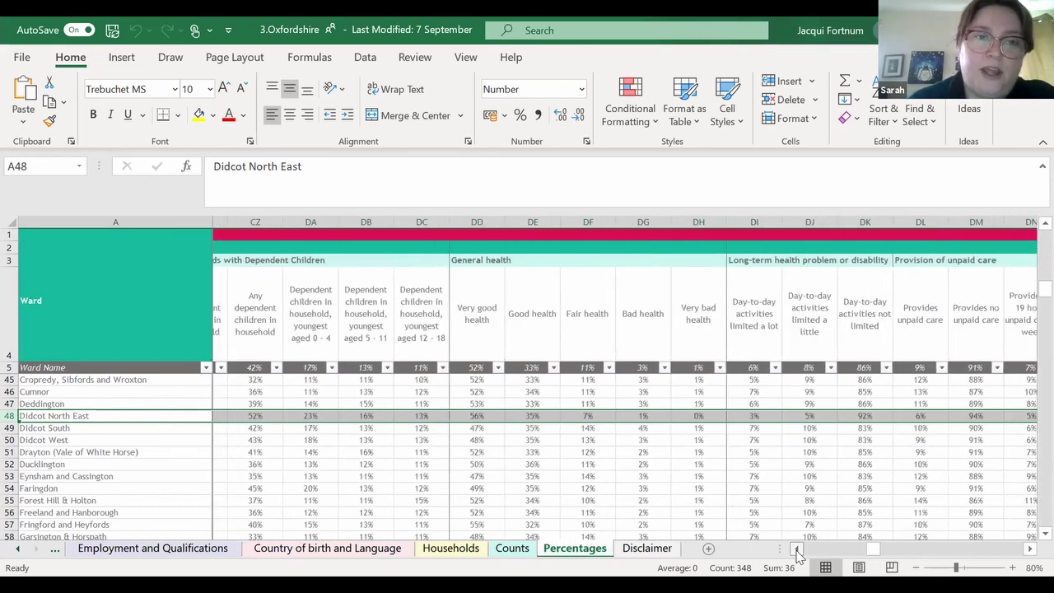
{"action": "left_click", "coordinate": [796, 550]}
{"action": "left_click", "coordinate": [796, 550]}
{"action": "left_click", "coordinate": [795, 550]}
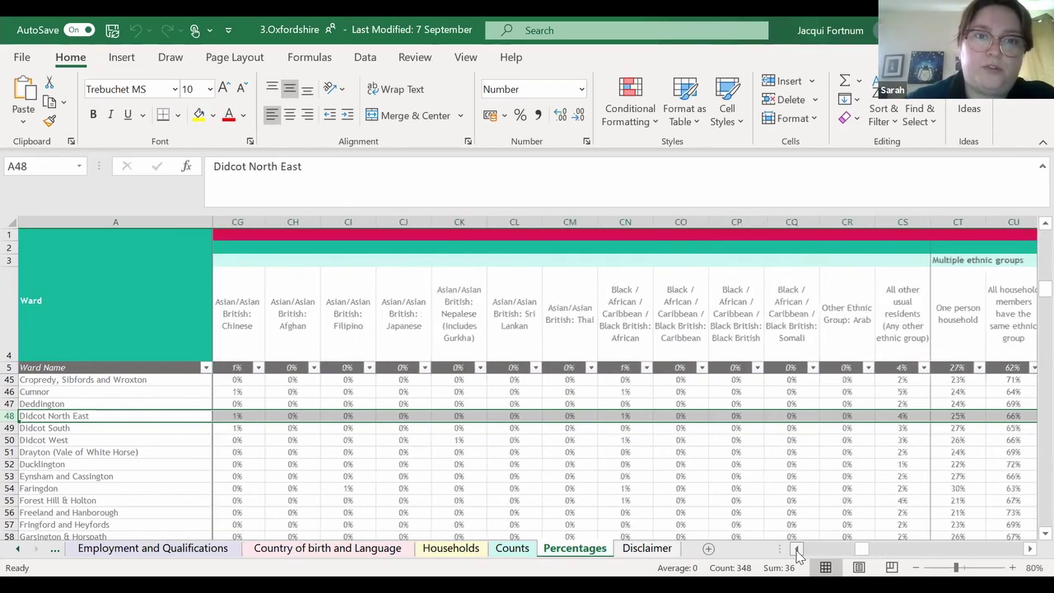
{"action": "left_click", "coordinate": [796, 550]}
{"action": "left_click", "coordinate": [796, 550]}
{"action": "left_click", "coordinate": [796, 550]}
{"action": "left_click", "coordinate": [796, 550]}
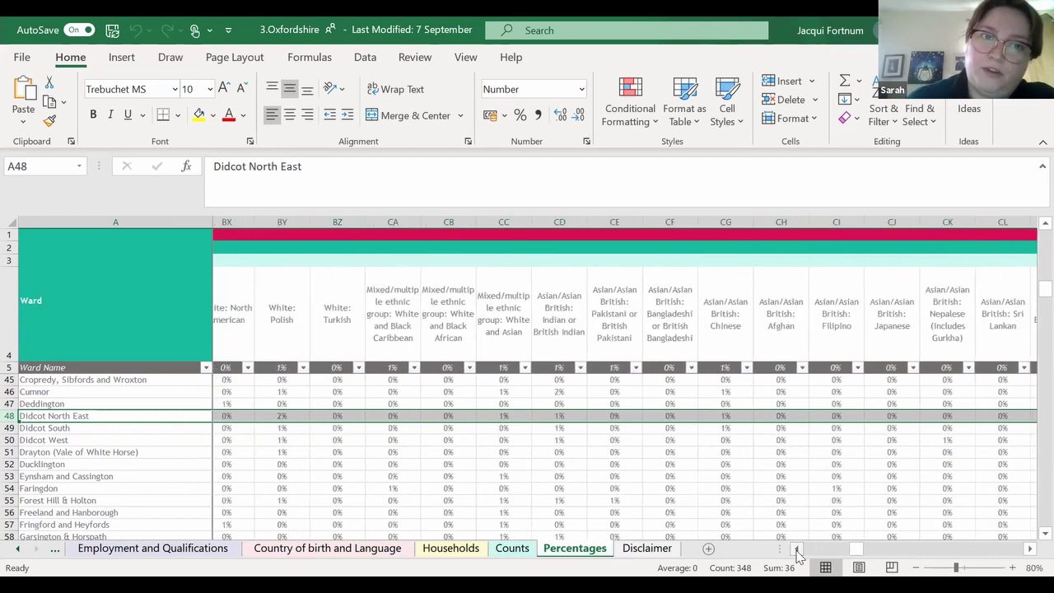
{"action": "left_click", "coordinate": [796, 550]}
{"action": "left_click", "coordinate": [796, 549]}
{"action": "left_click", "coordinate": [796, 549]}
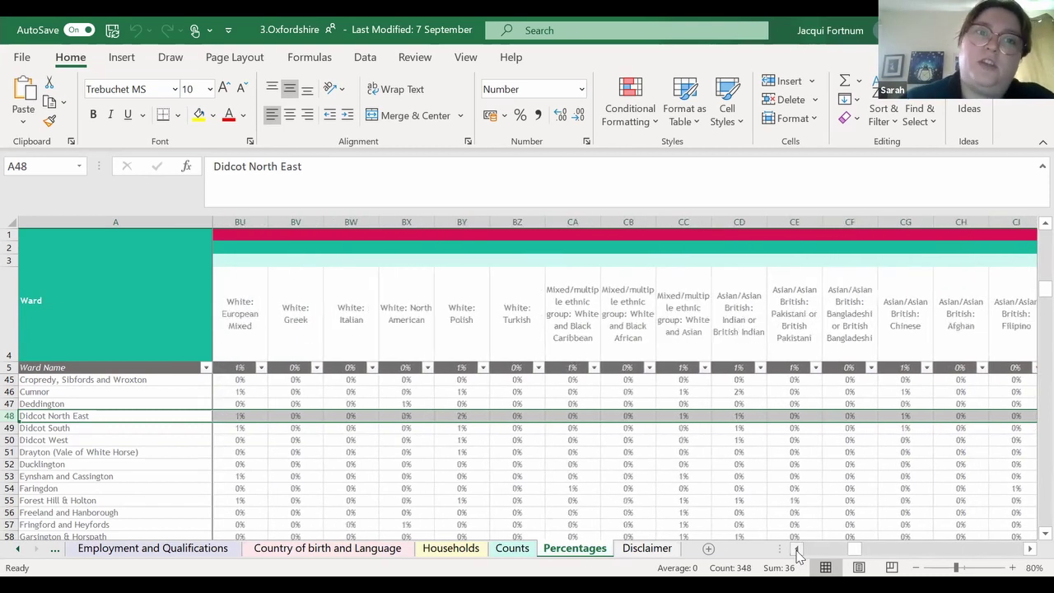
{"action": "left_click", "coordinate": [796, 550]}
{"action": "left_click", "coordinate": [796, 550]}
{"action": "left_click", "coordinate": [796, 550]}
{"action": "left_click", "coordinate": [796, 550]}
{"action": "left_click", "coordinate": [796, 550]}
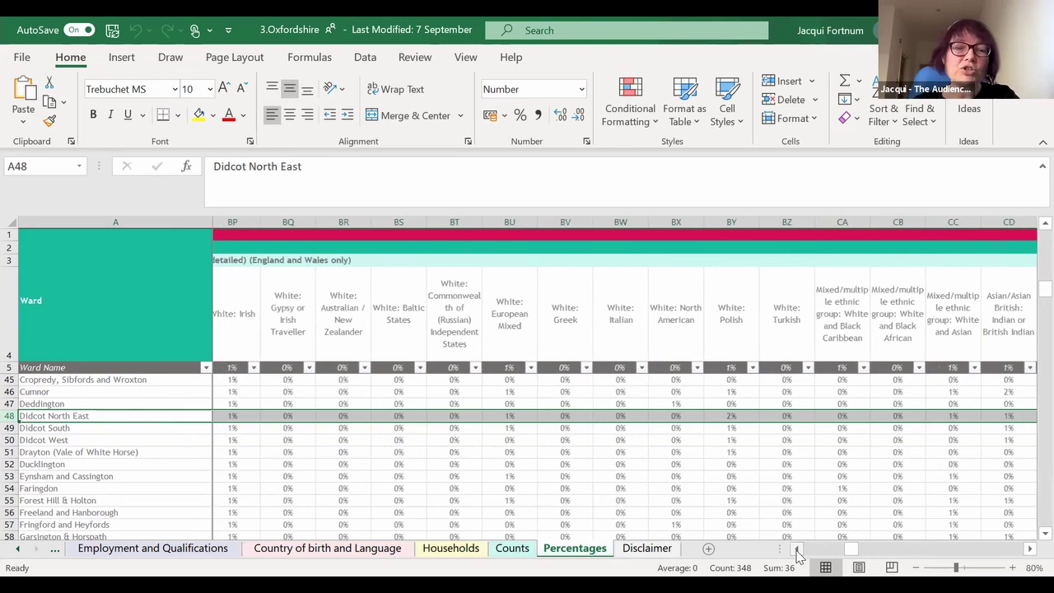
{"action": "left_click", "coordinate": [796, 550]}
{"action": "left_click", "coordinate": [796, 550]}
{"action": "left_click", "coordinate": [796, 550]}
{"action": "left_click", "coordinate": [796, 550]}
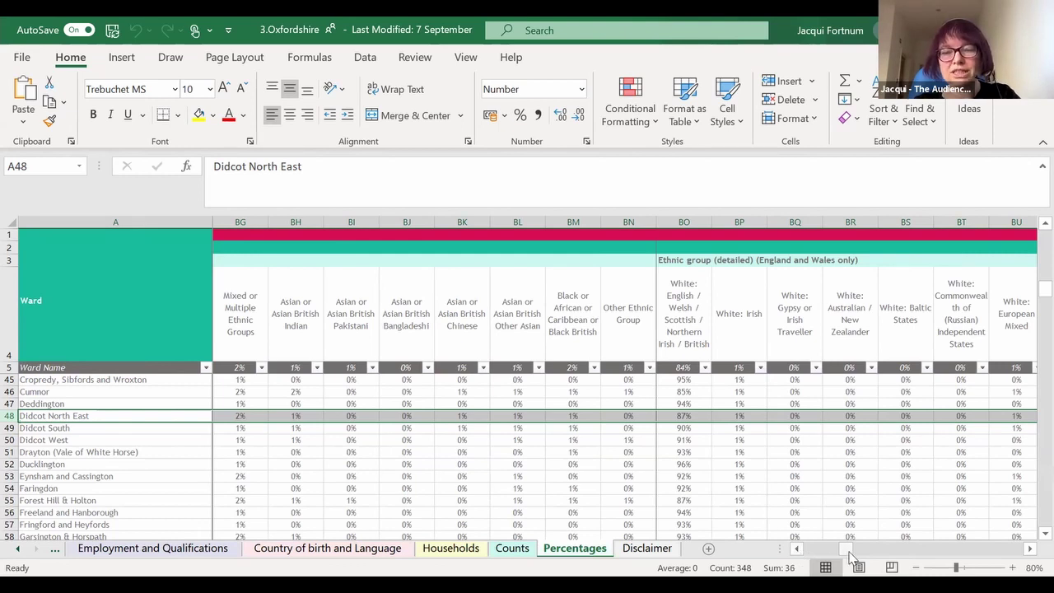
{"action": "left_click_drag", "start_coordinate": [851, 556], "coordinate": [814, 560]}
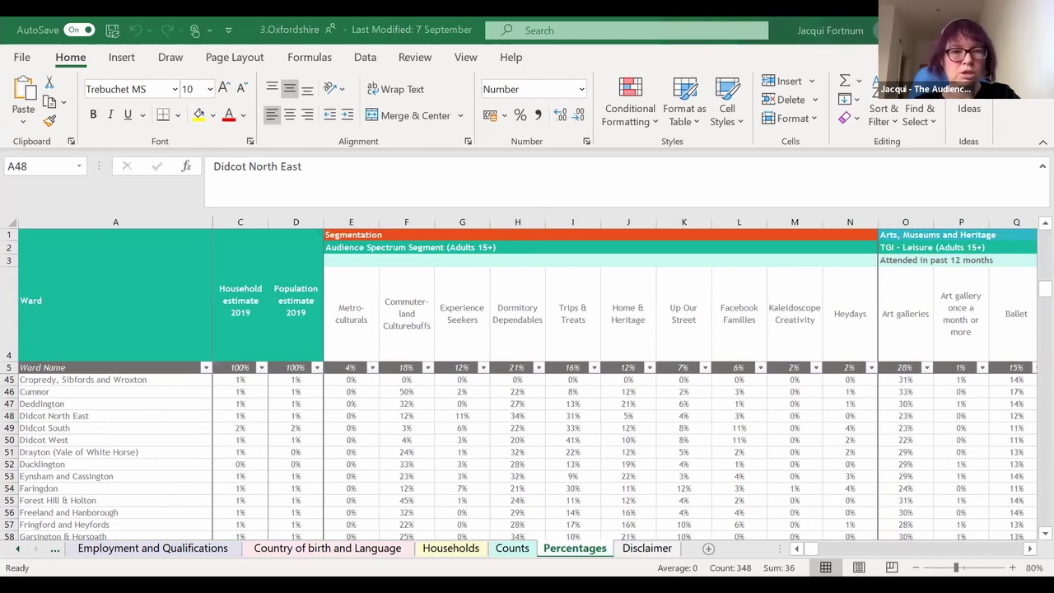
- Switch to the PowerPoint slide show and advance the presentation at the Audience Spectrum slide
{"action": "key", "text": "alt+Tab"}
{"action": "key", "text": "Right"}
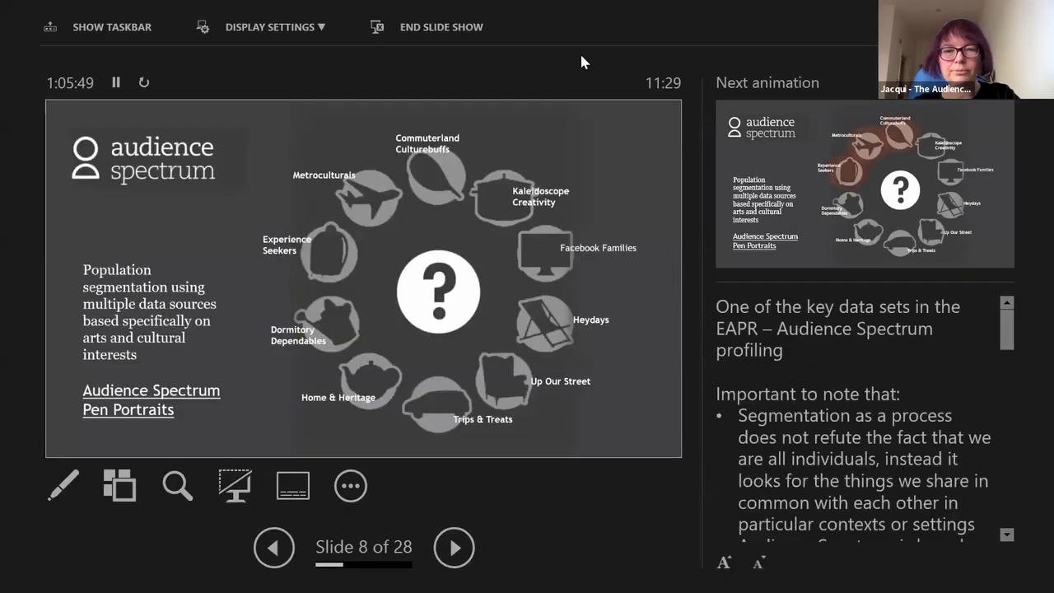